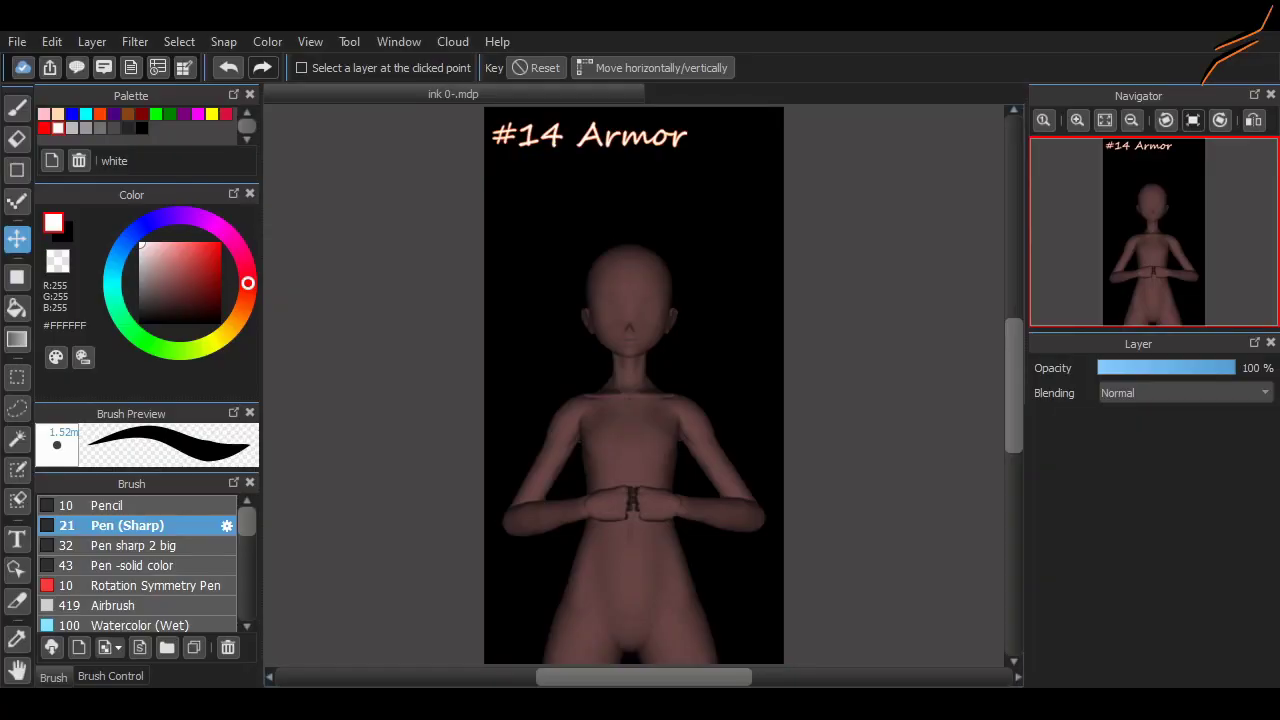
Step: Activate the brush with cyan (#00FFFF) as the drawing colour and choose the Symmetry Pen
scroll(627, 628, "up", 1)
key("b")
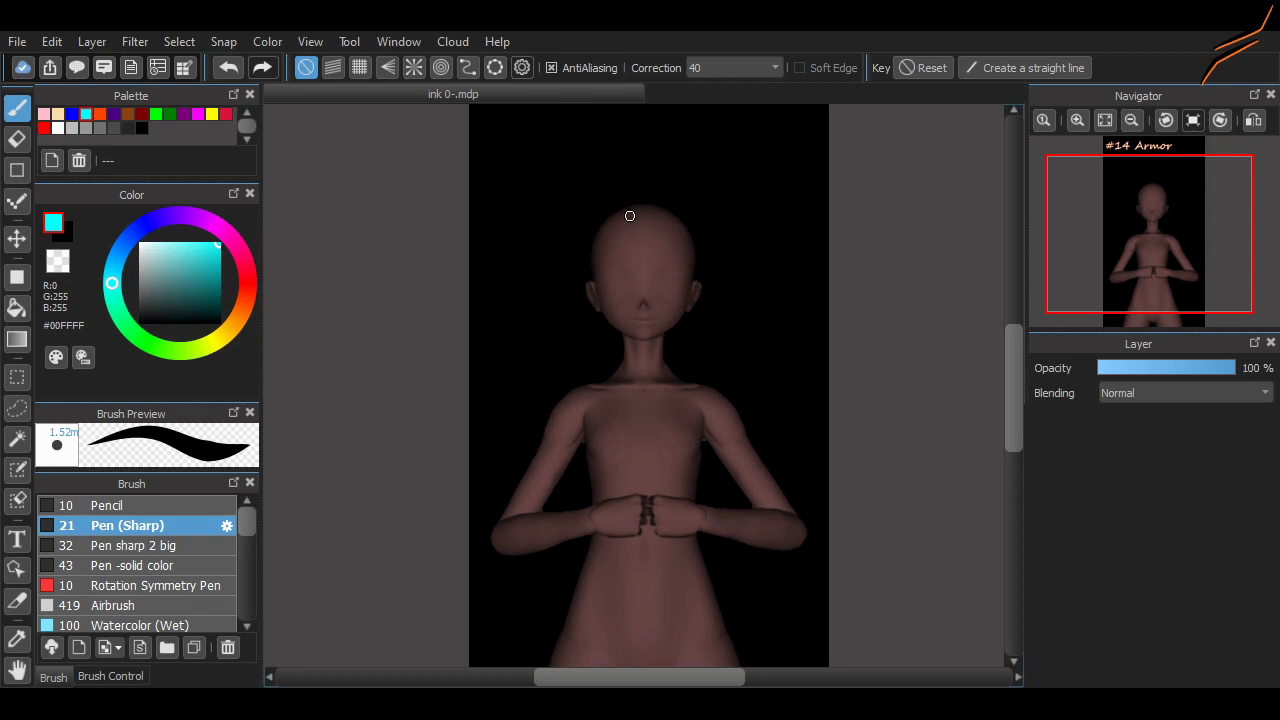
left_click_drag(651, 378, 590, 505)
scroll(648, 520, "up", 5)
key("ctrl+z")
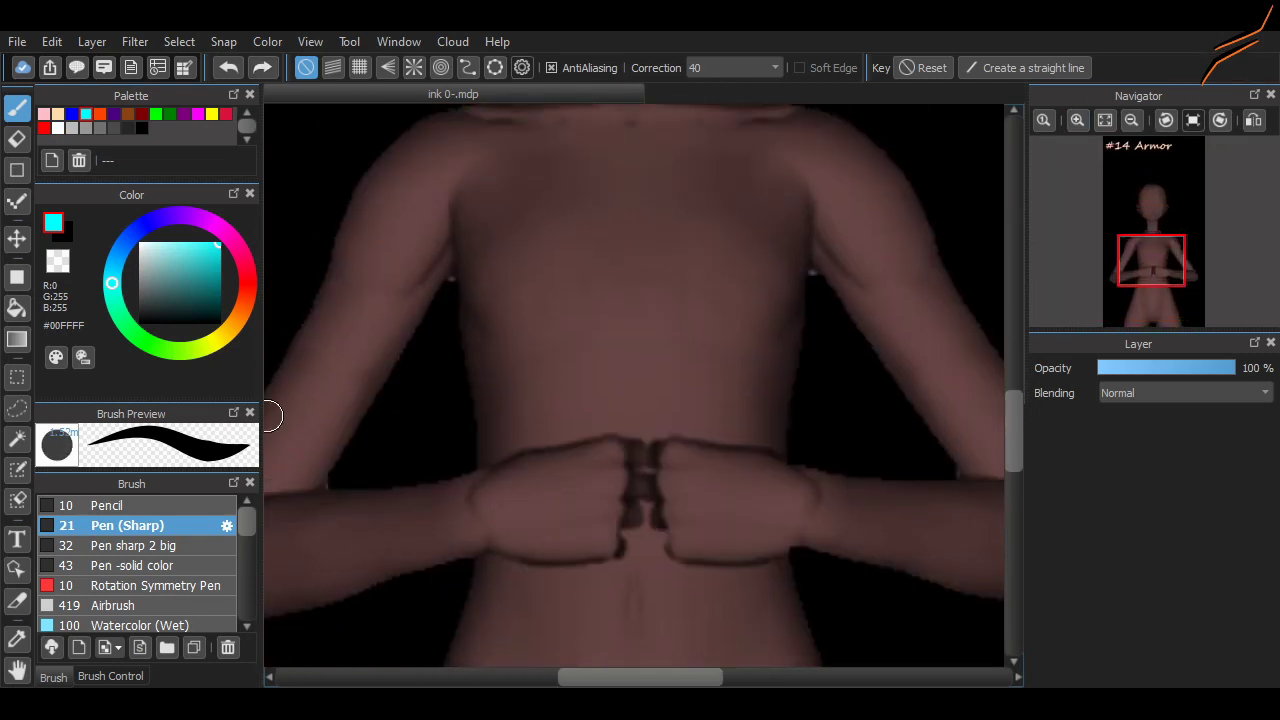
scroll(140, 560, "down", 5)
left_click(158, 602)
left_click(135, 542)
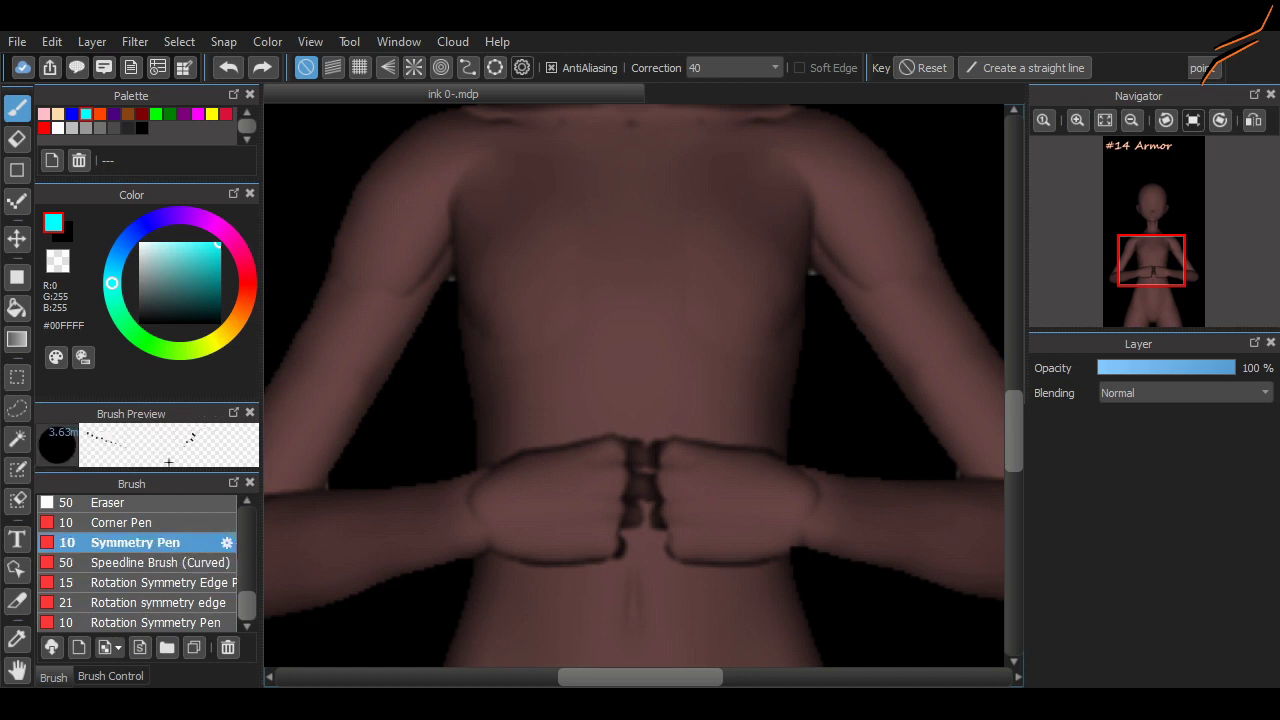
Step: Sketch mirrored cyan guard plates with small rounded details on the backs of both fists
left_click_drag(420, 455, 503, 474)
key("ctrl+z")
mouse_move(545, 425)
left_mouse_down()
mouse_move(540, 485)
mouse_move(547, 456)
mouse_move(510, 462)
left_mouse_up()
key("ctrl+z")
key("ctrl+z")
key("ctrl+z")
key("ctrl+z")
scroll(614, 466, "down", 1)
Step: Add a short mirrored cyan mark beneath the collarbone at each shoulder
scroll(640, 560, "up", 6)
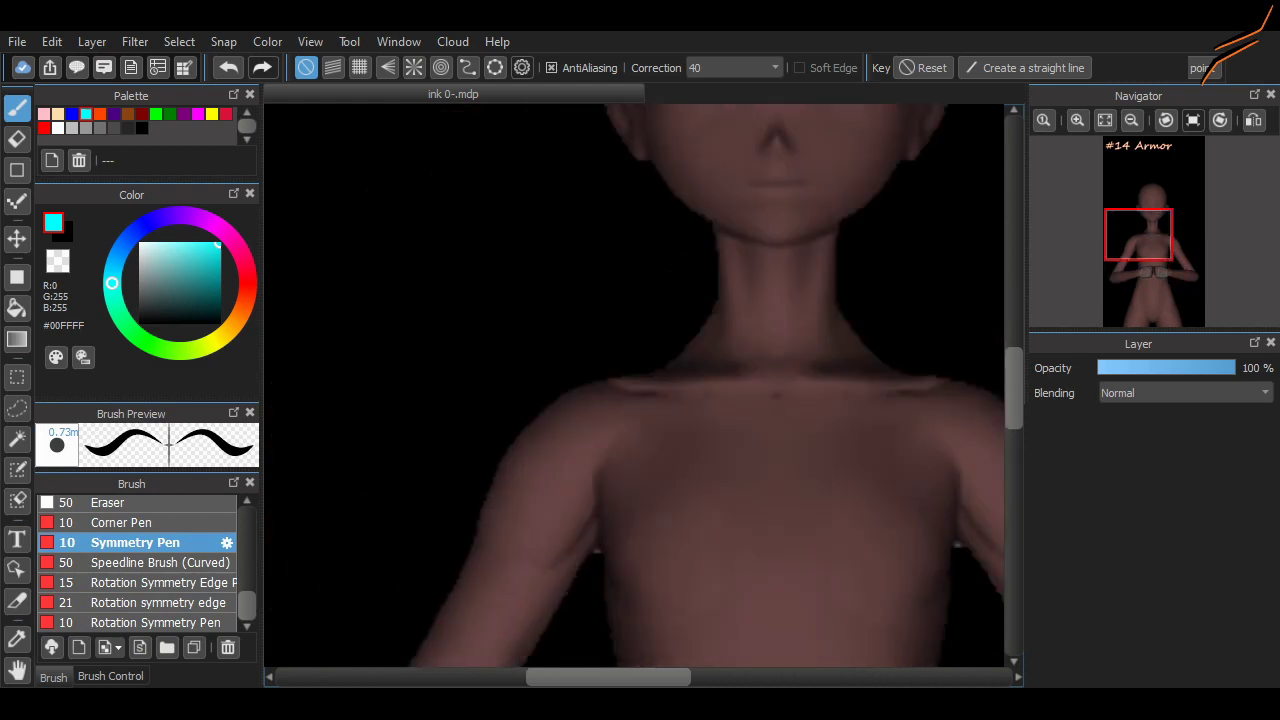
scroll(989, 361, "down", 2)
scroll(429, 560, "up", 1)
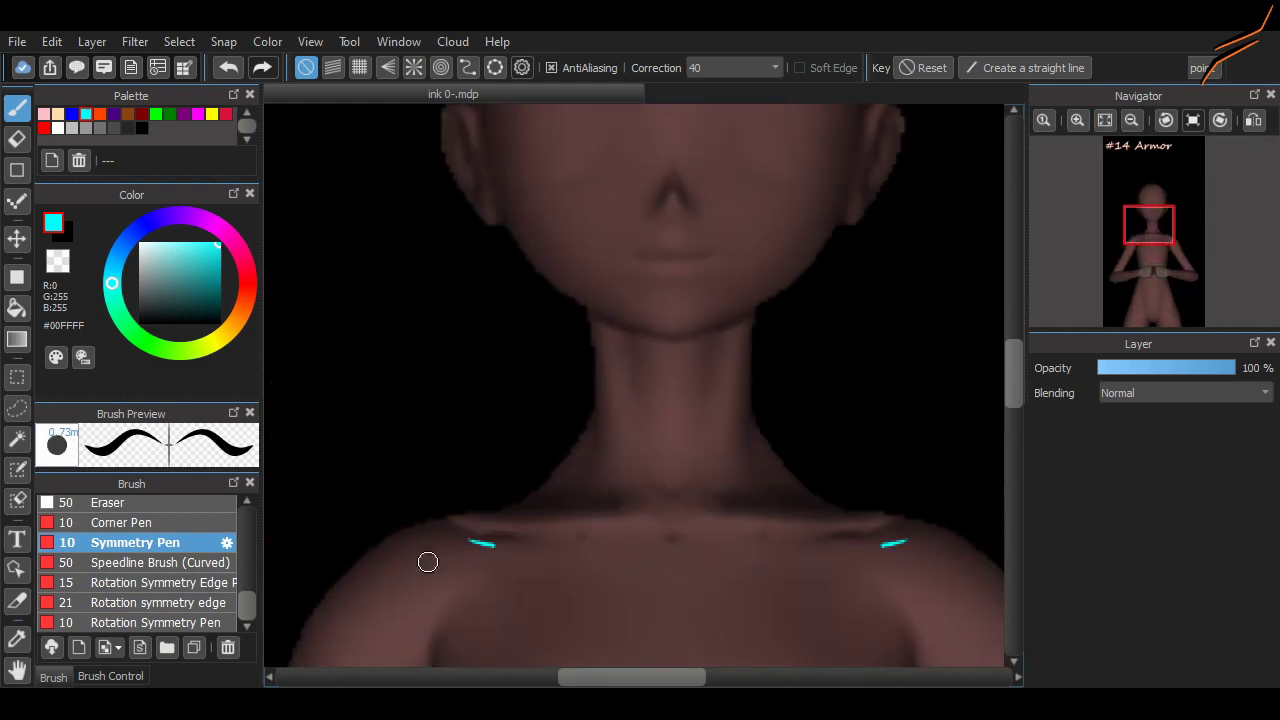
scroll(863, 511, "down", 4)
scroll(632, 483, "down", 2)
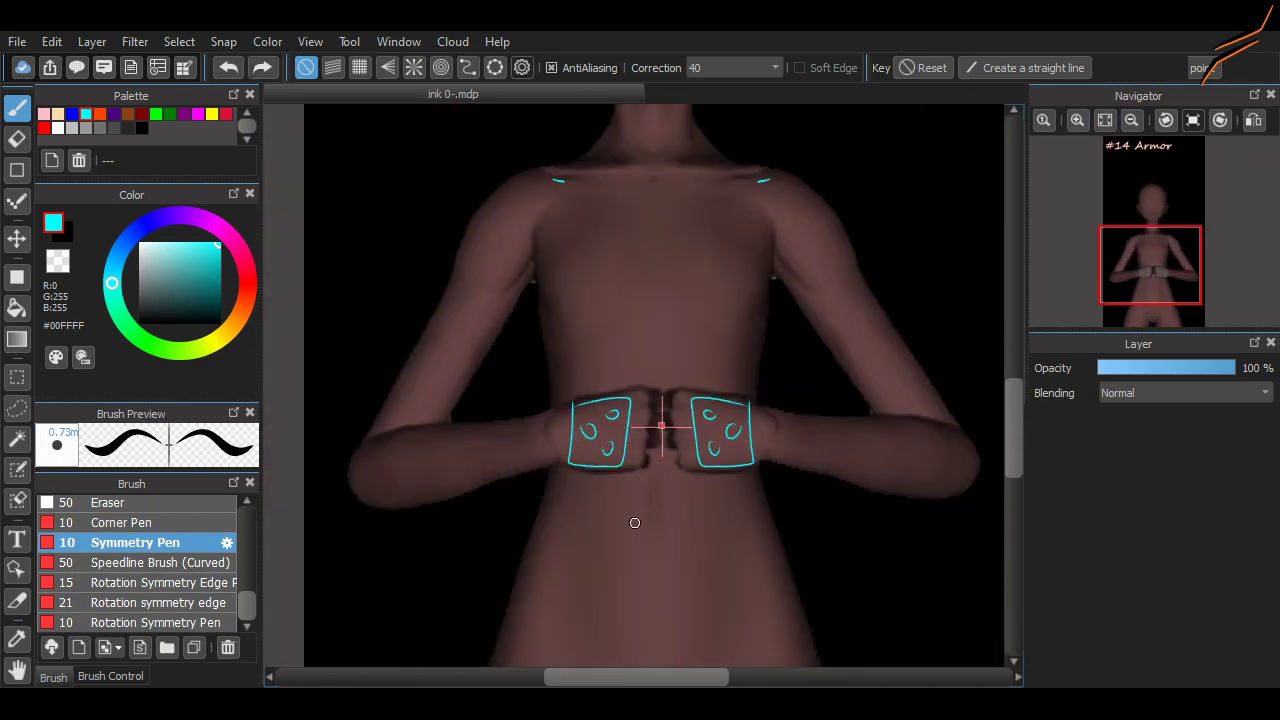
Step: Draw a full-height yellow (#FFFF00) centre line down the figure using a brush with 1 vertical and 2 horizontal segments
scroll(563, 353, "down", 2)
scroll(137, 562, "up", 5)
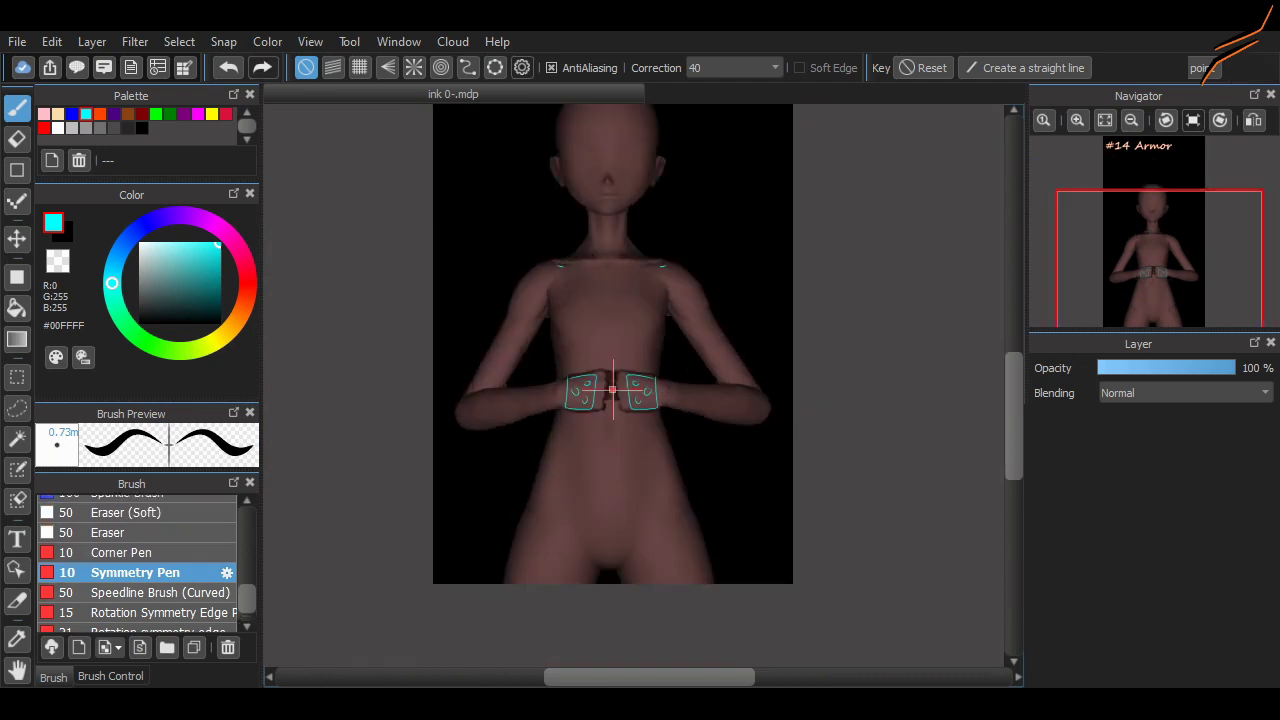
left_click(130, 506)
left_click(111, 676)
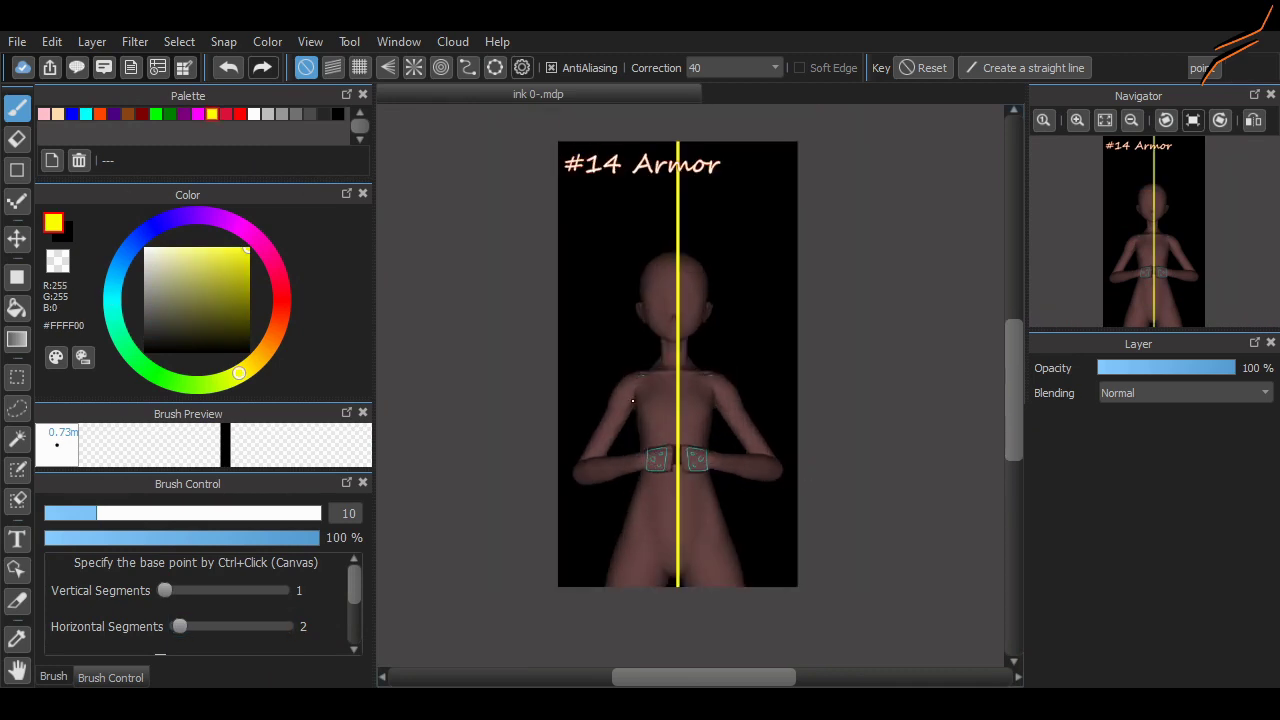
scroll(632, 401, "up", 2)
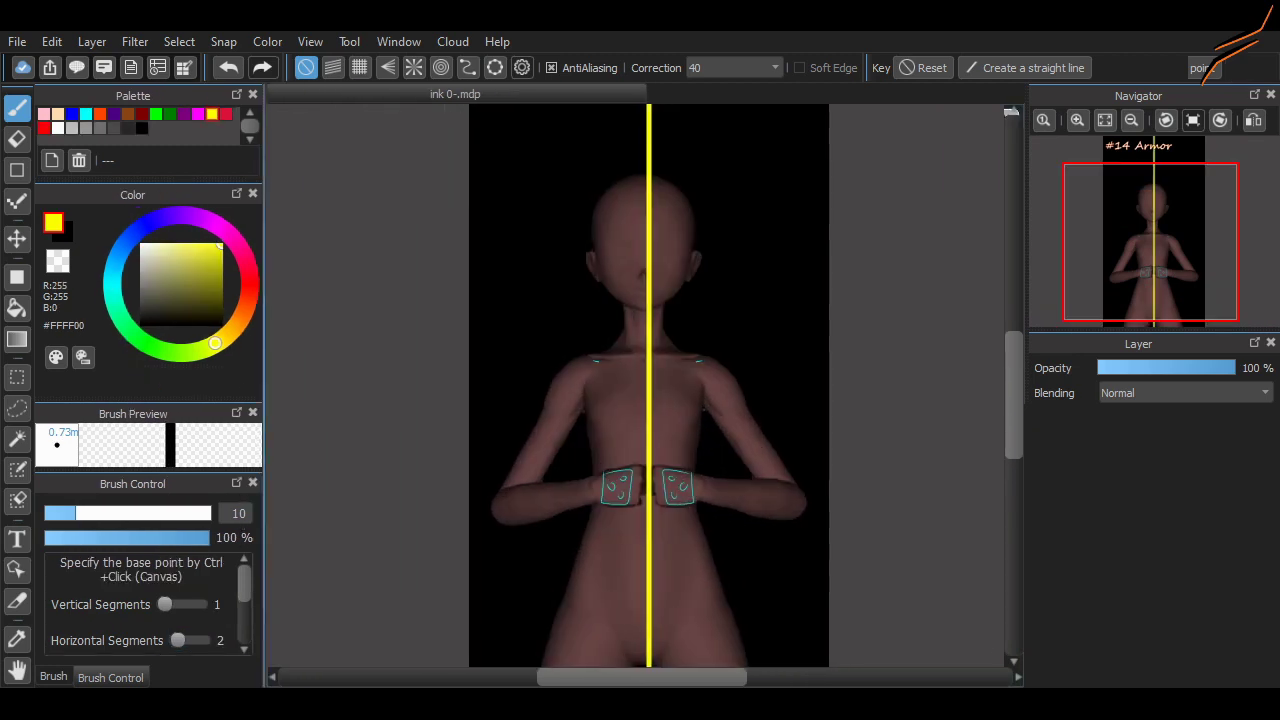
Step: Return to the Symmetry Pen and place its base point on the yellow centre line over the torso
left_click(54, 677)
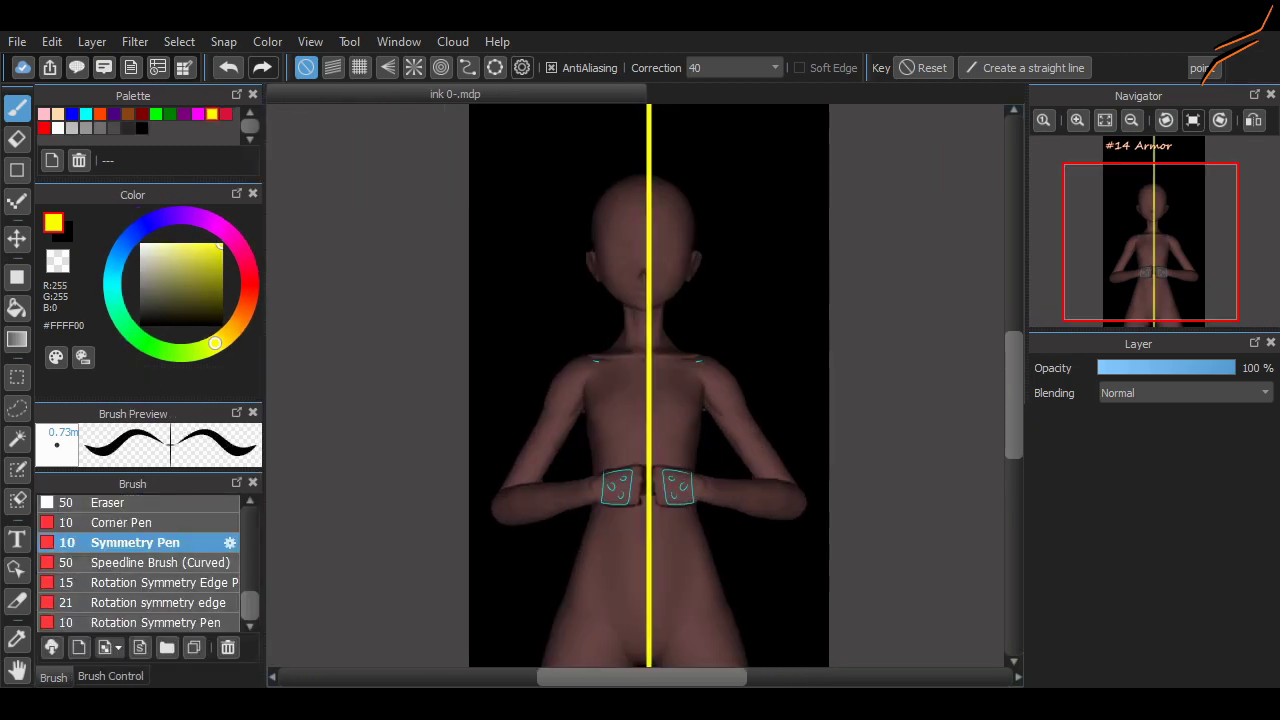
scroll(547, 408, "up", 2)
scroll(547, 408, "down", 2)
scroll(654, 386, "up", 2)
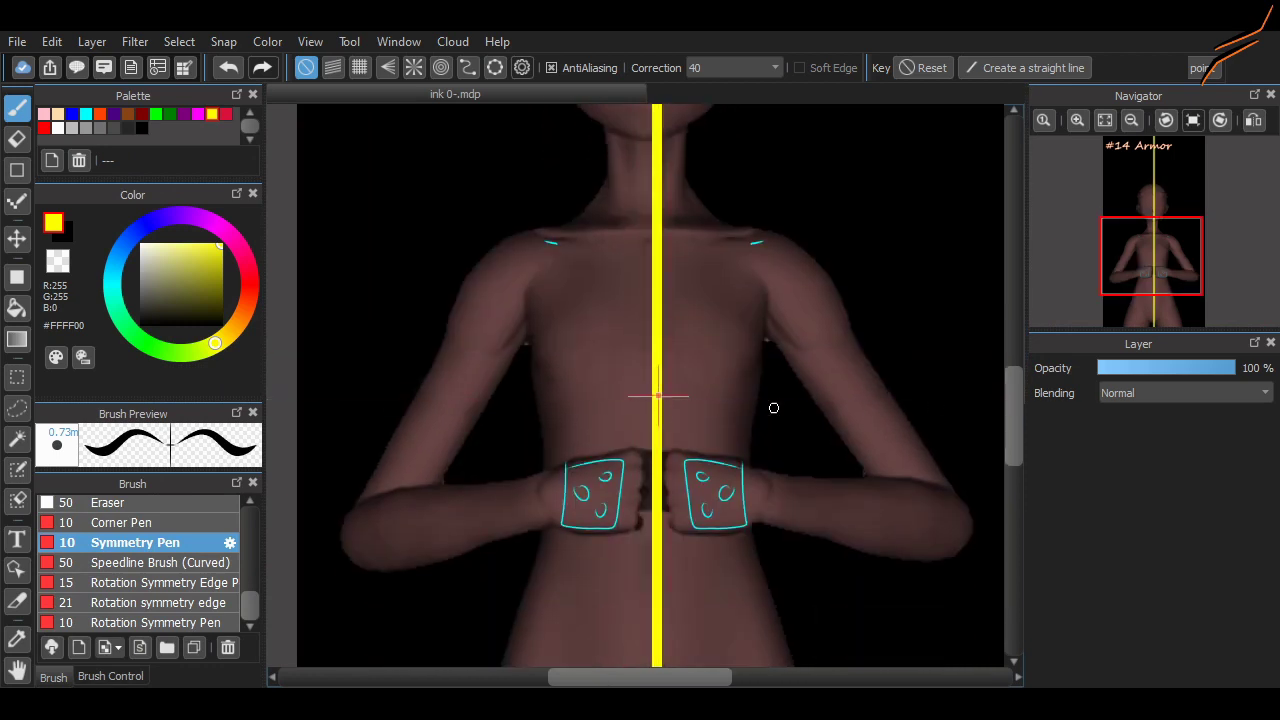
Step: Try mirrored strokes with the Symmetry Pen's line angle at 90°, and reset the angle to 0
scroll(145, 600, "down", 1)
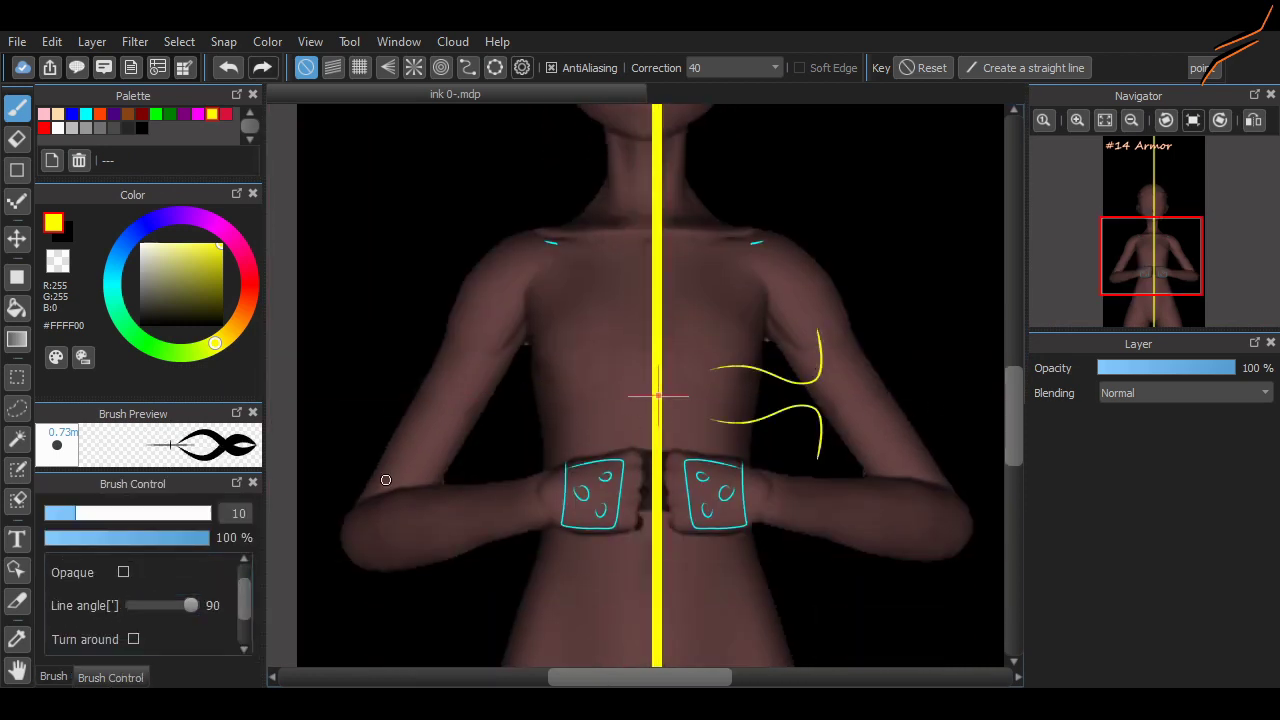
left_click_drag(190, 605, 134, 605)
key("ctrl+z")
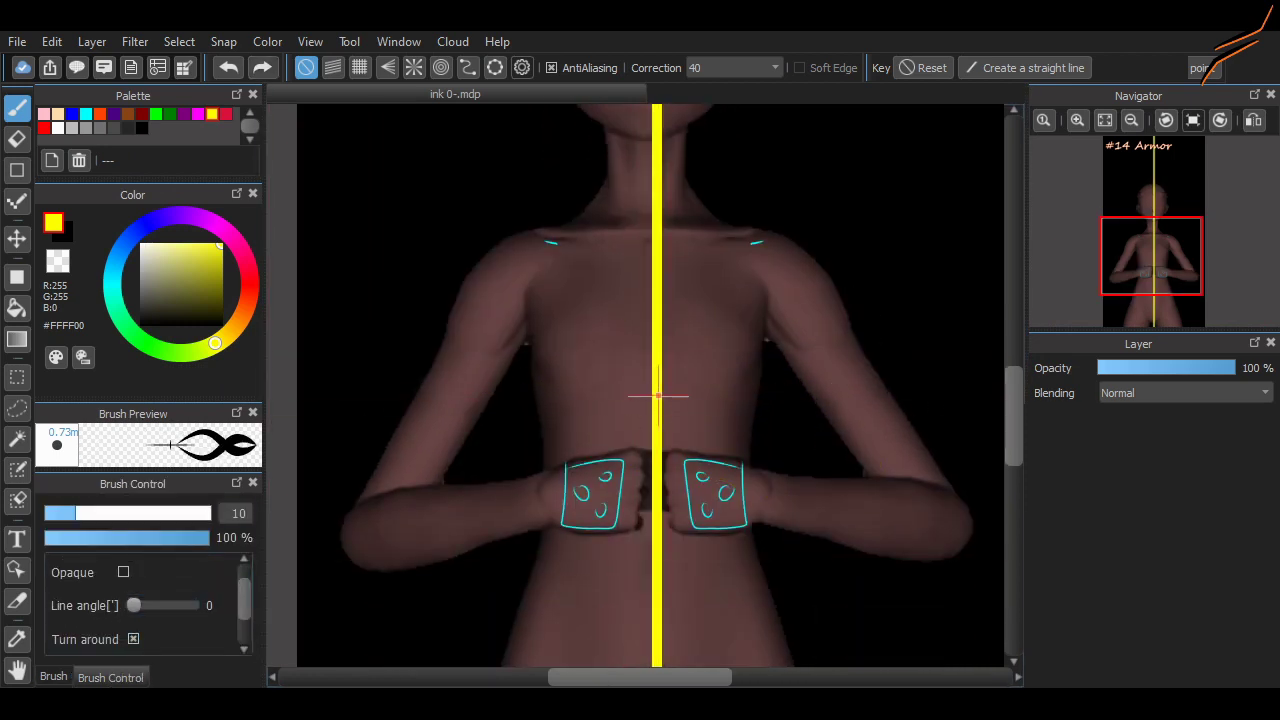
scroll(145, 600, "up", 1)
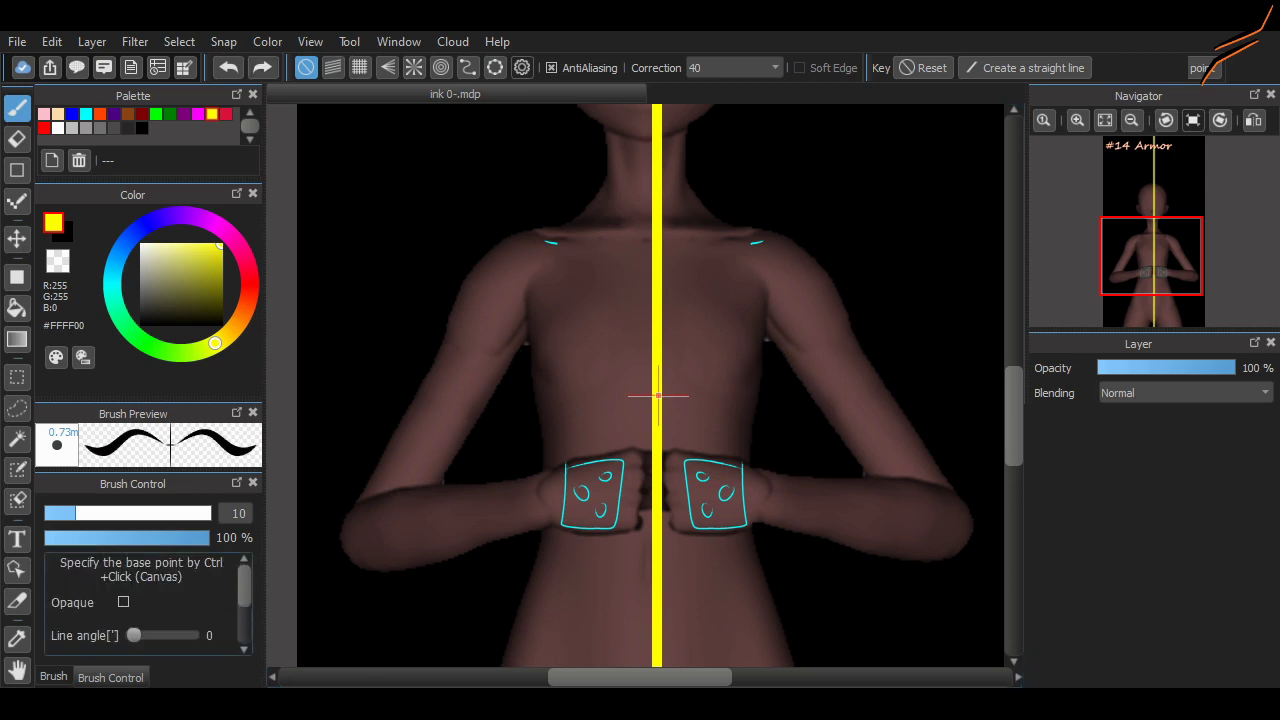
left_click(53, 677)
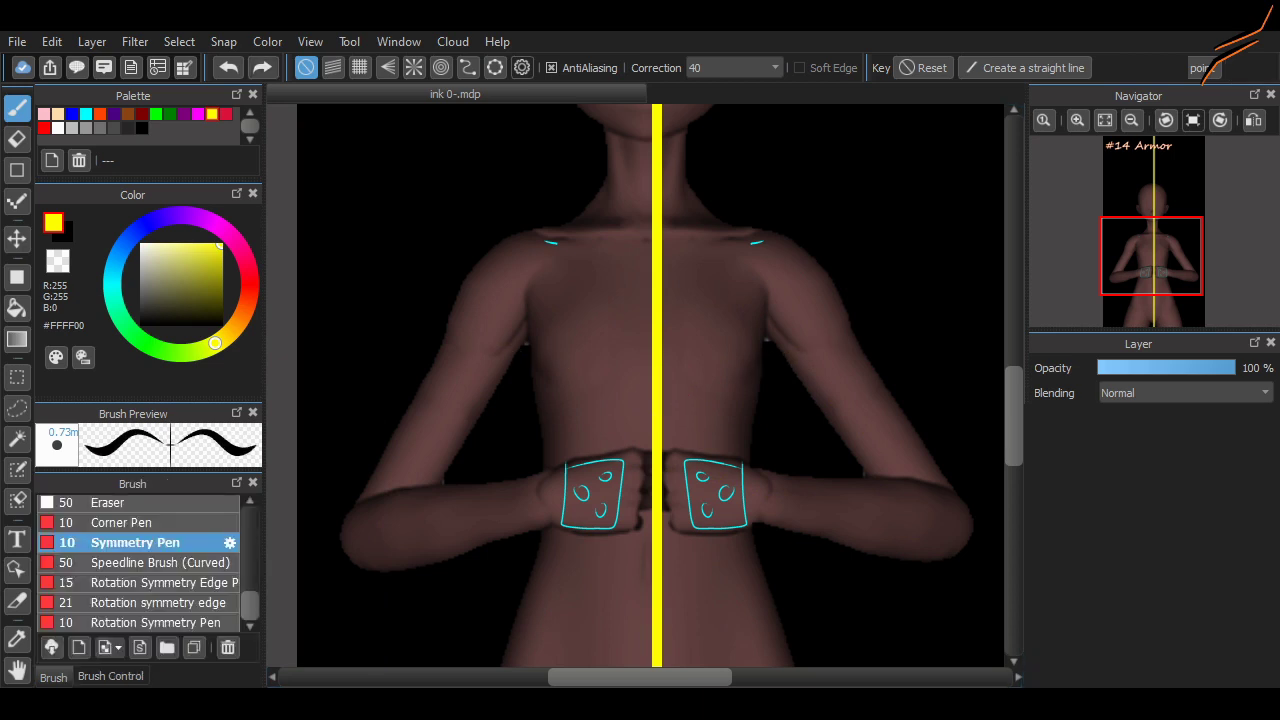
Step: Sketch a mirrored yellow mouth mask on the lower face, with fangs inside and a pointed outer frame
scroll(657, 423, "down", 2)
scroll(657, 300, "up", 4)
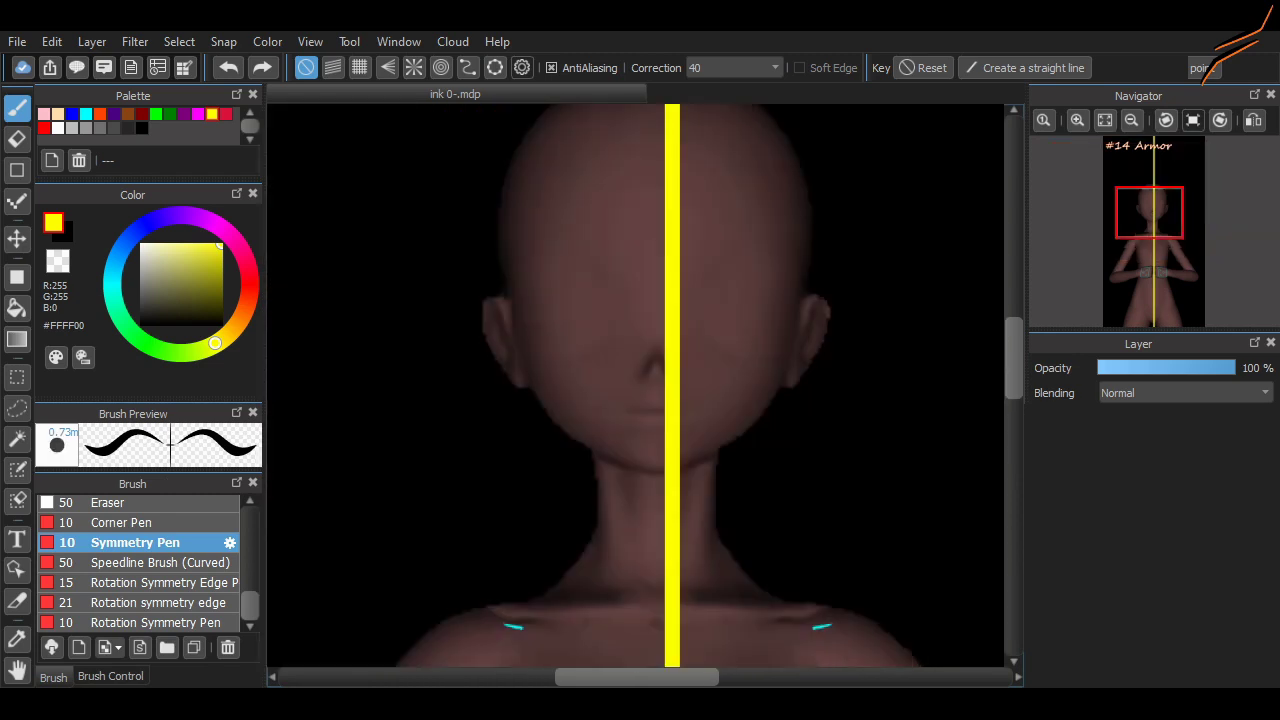
key("ctrl+z")
left_click_drag(756, 391, 712, 419)
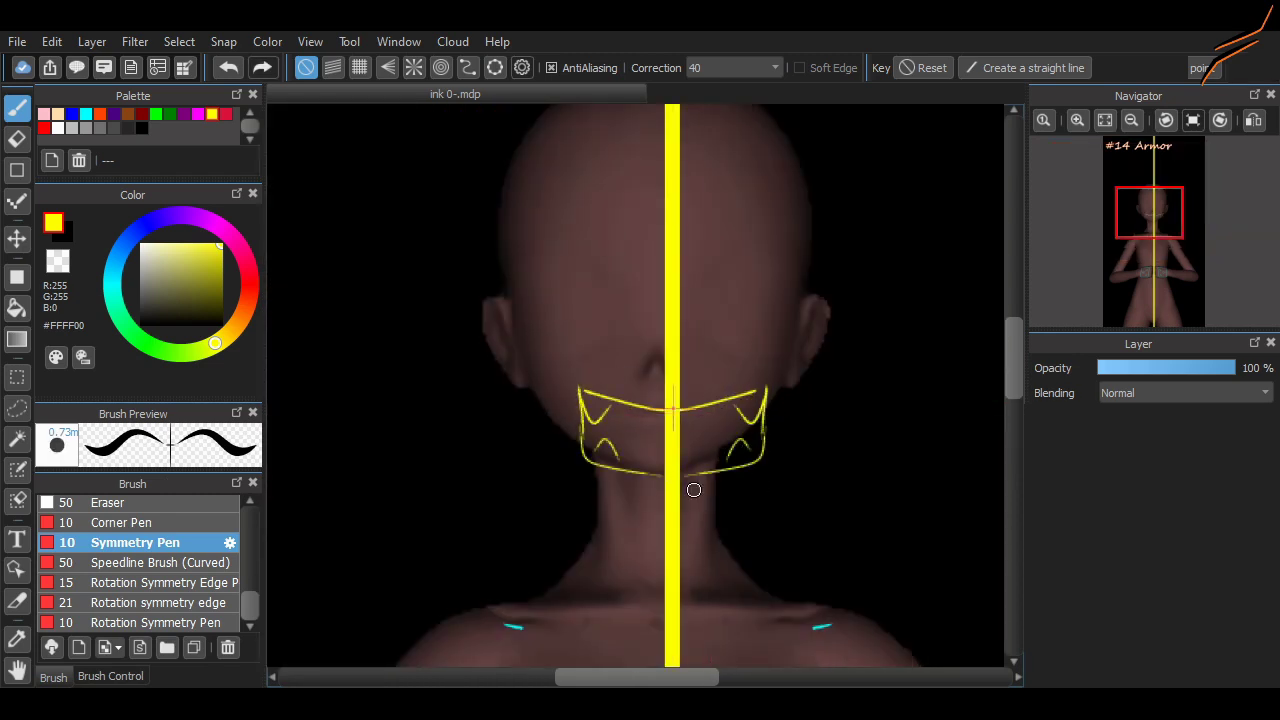
left_click_drag(694, 490, 770, 477)
mouse_move(682, 381)
left_mouse_down()
mouse_move(737, 369)
mouse_move(882, 585)
left_mouse_up()
Step: Draw mirrored cyan curves from the neck base past the armpits to outline the chest armor
left_click(86, 113)
scroll(971, 386, "down", 10)
scroll(640, 400, "up", 7)
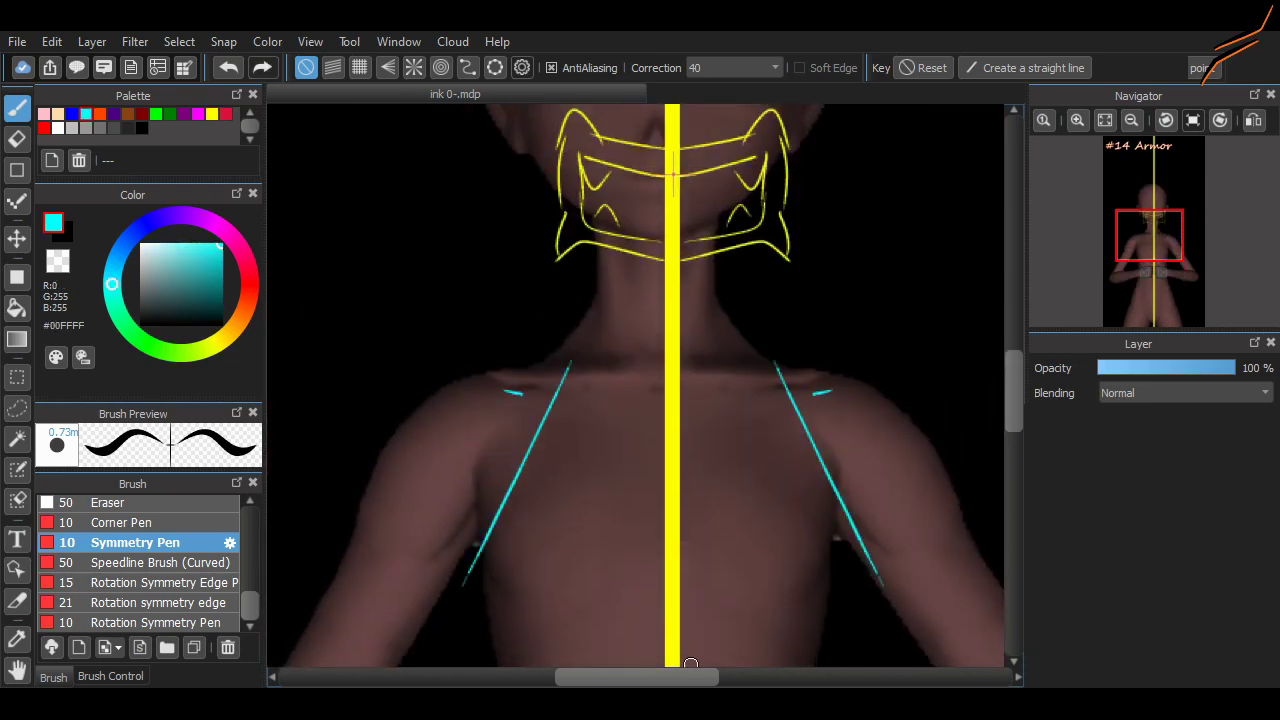
scroll(690, 663, "right", 3)
scroll(763, 571, "down", 3)
key("ctrl+z")
left_click_drag(657, 177, 794, 420)
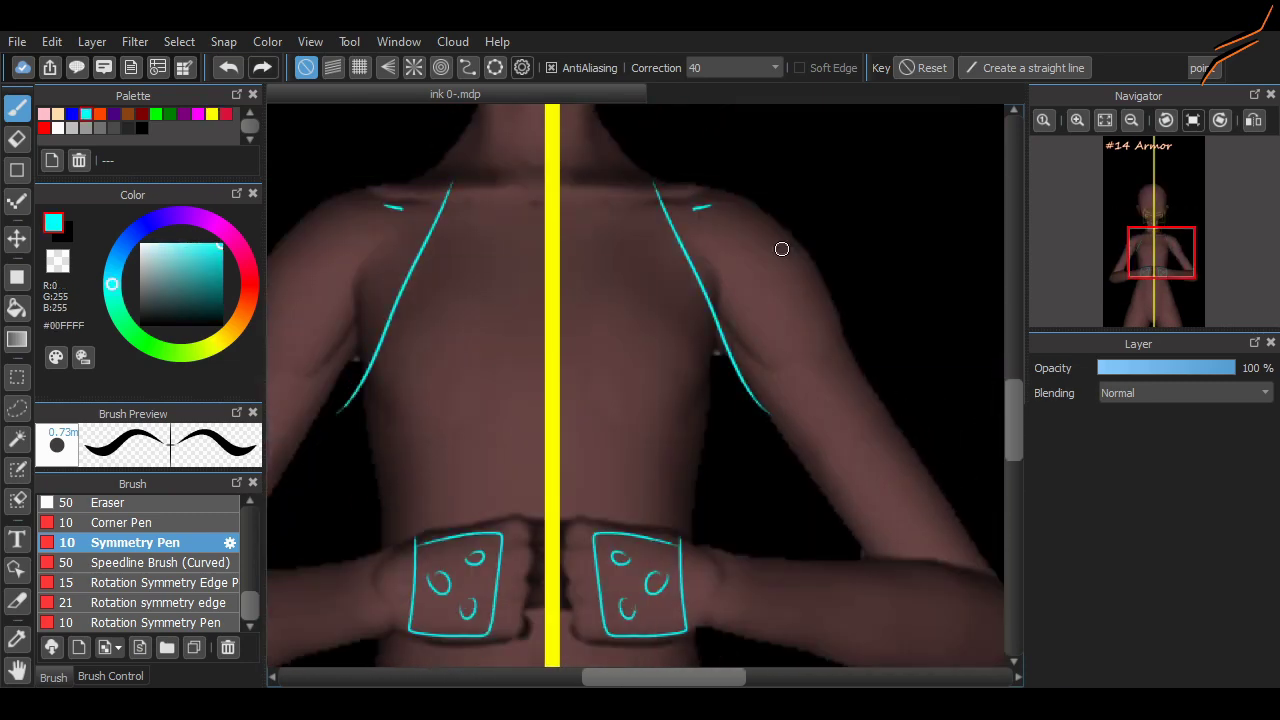
Step: Set the brush stroke correction to 1
scroll(762, 233, "down", 5)
scroll(684, 253, "up", 2)
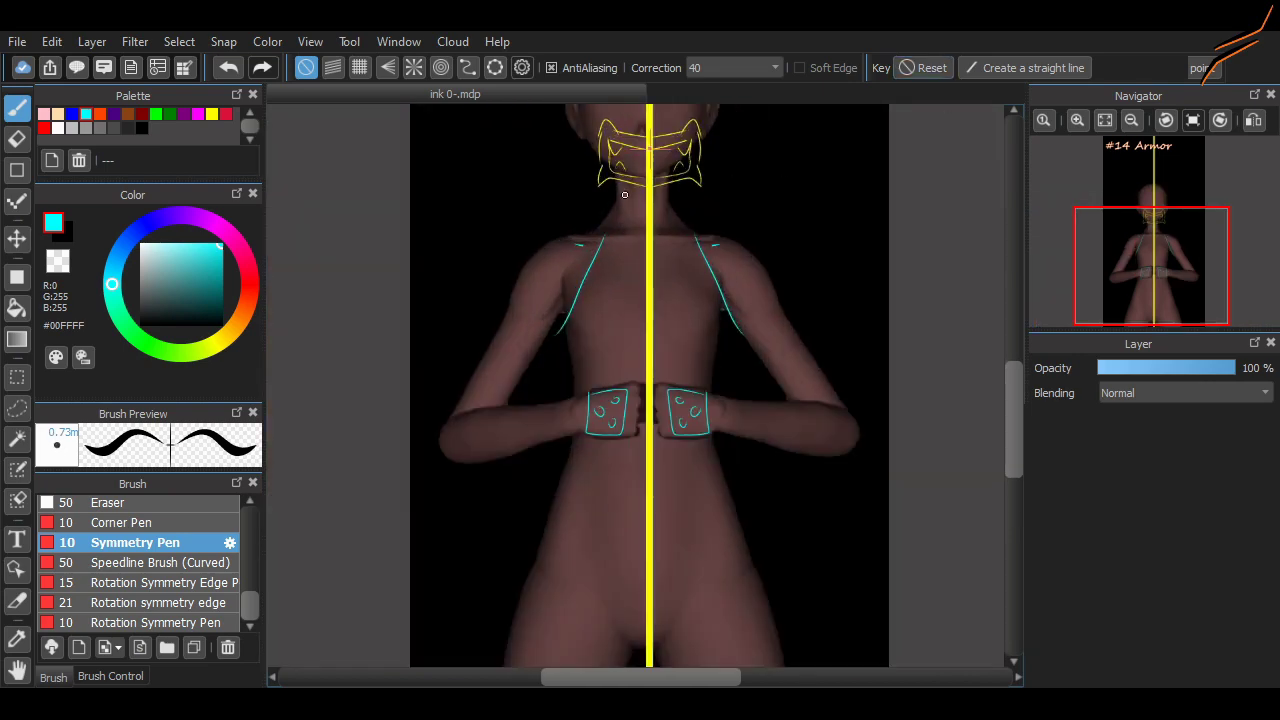
scroll(684, 253, "down", 2)
scroll(684, 253, "up", 5)
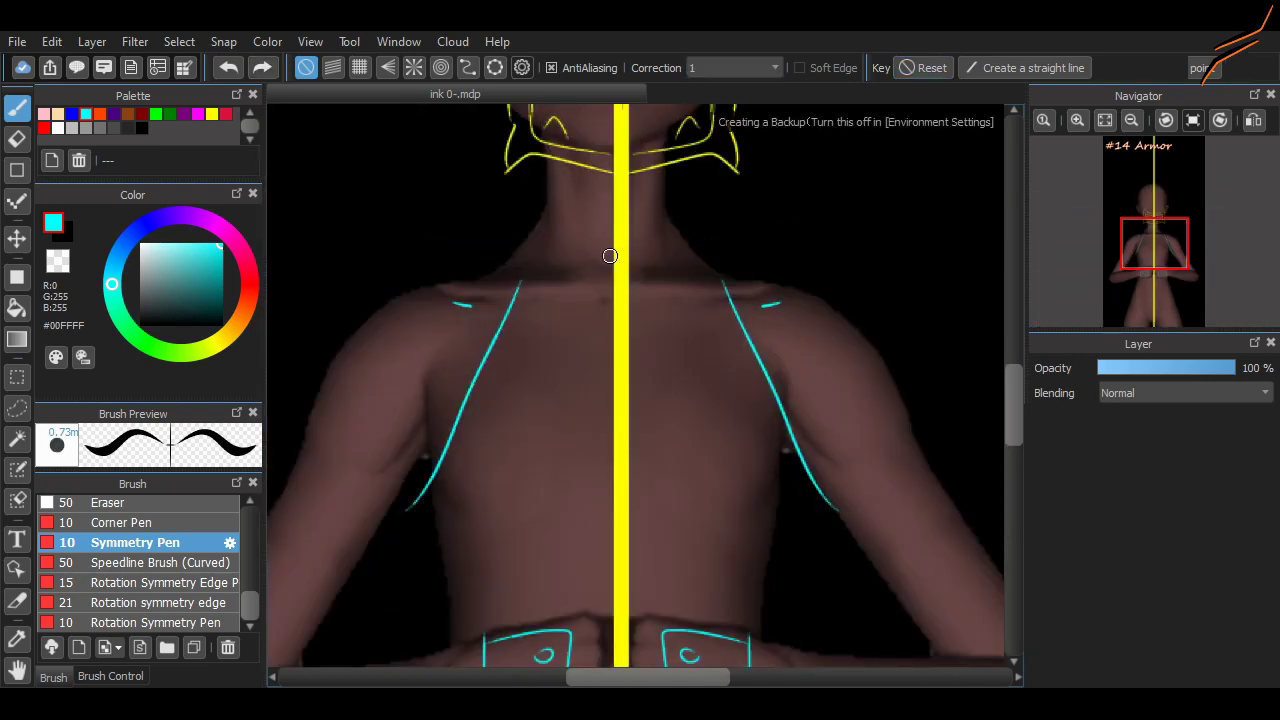
Step: Try long mirrored cyan curves running from below the chin down the torso to the waist
left_click_drag(634, 176, 806, 630)
scroll(640, 385, "down", 2)
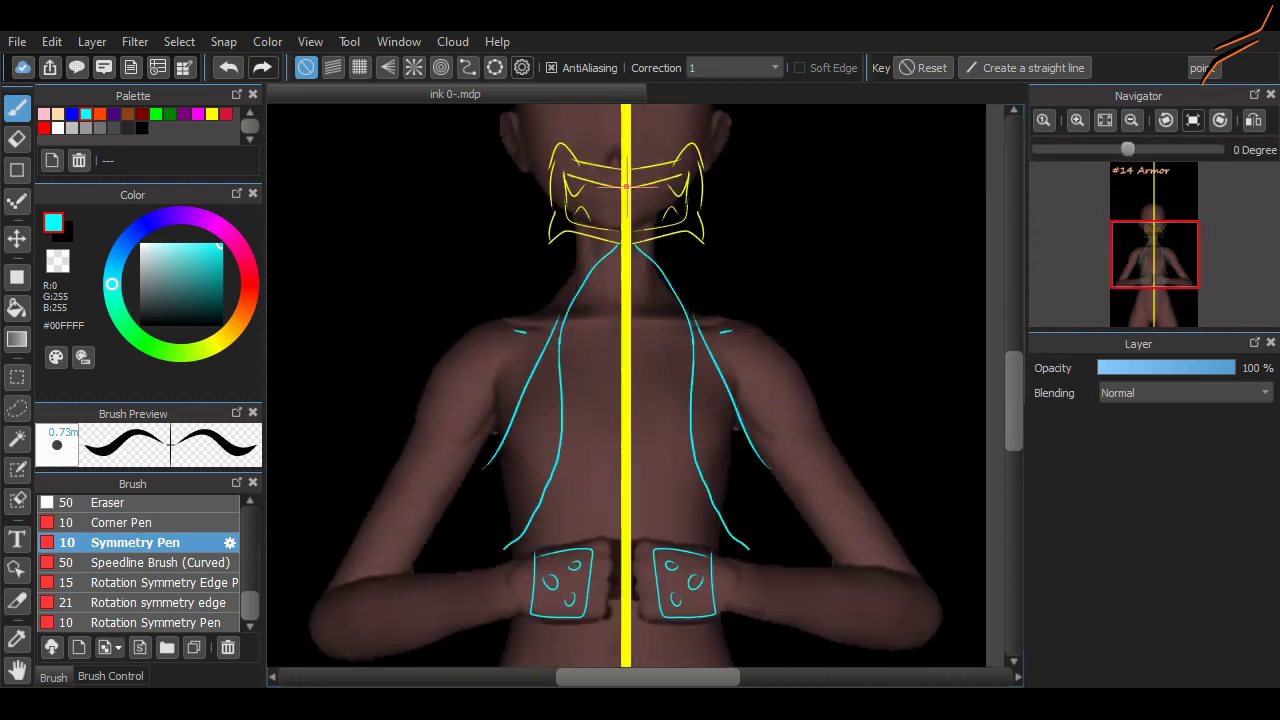
key("ctrl+z")
scroll(640, 385, "up", 3)
left_click_drag(620, 160, 730, 500)
key("ctrl+z")
scroll(640, 385, "down", 3)
scroll(815, 346, "down", 1)
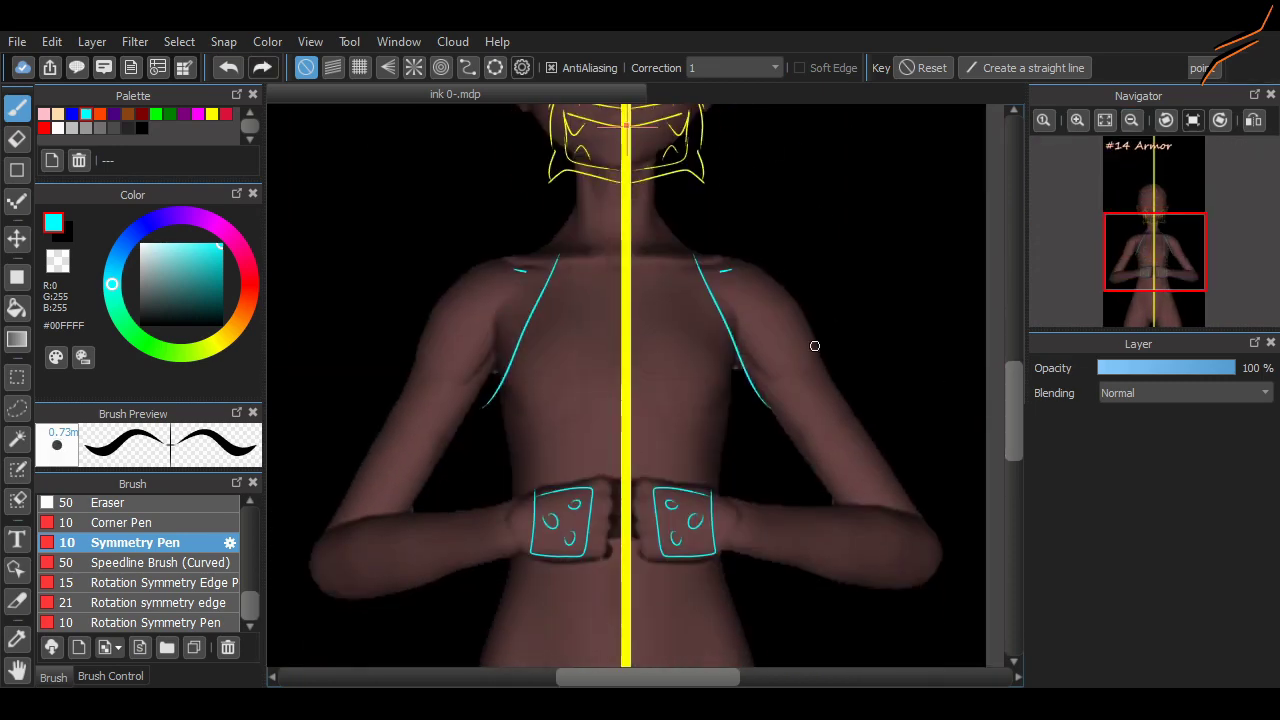
Step: Add mirrored cyan lines above the shoulders and sketch the slanted brow and eye shapes on the face
scroll(973, 400, "up", 3)
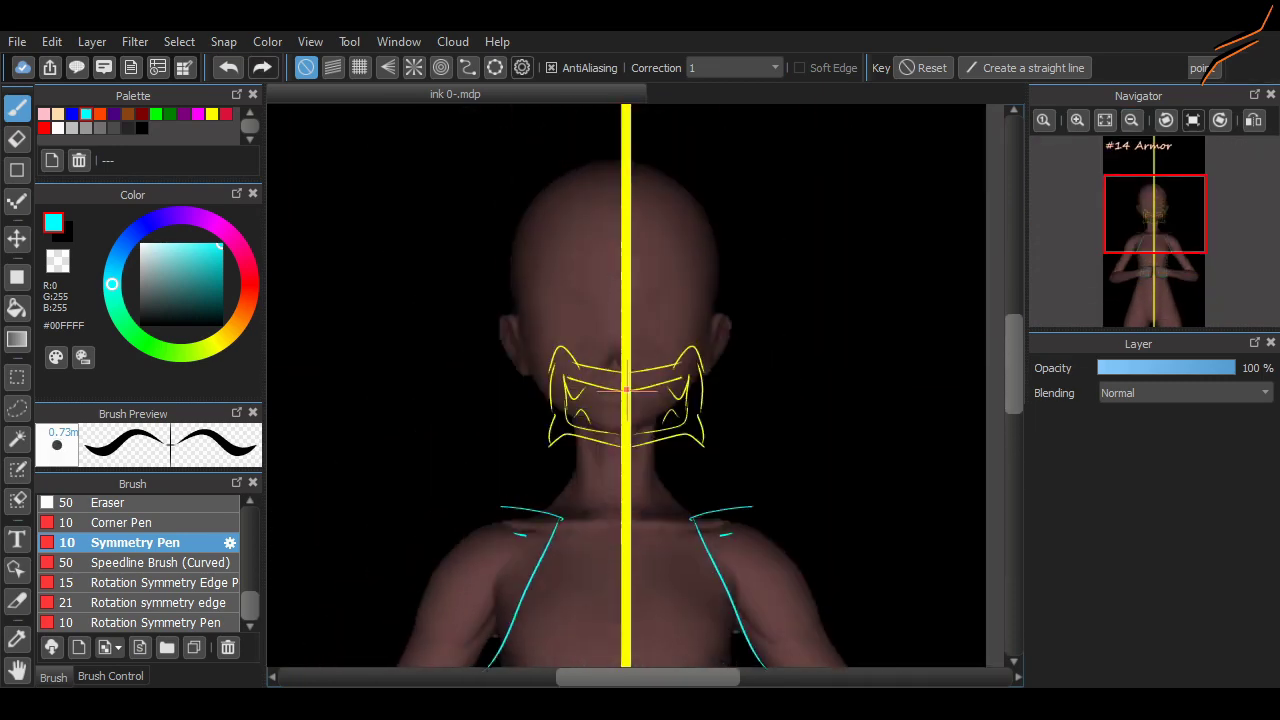
scroll(514, 323, "up", 2)
mouse_move(514, 323)
left_mouse_down()
mouse_move(726, 305)
mouse_move(661, 377)
mouse_move(712, 345)
left_mouse_up()
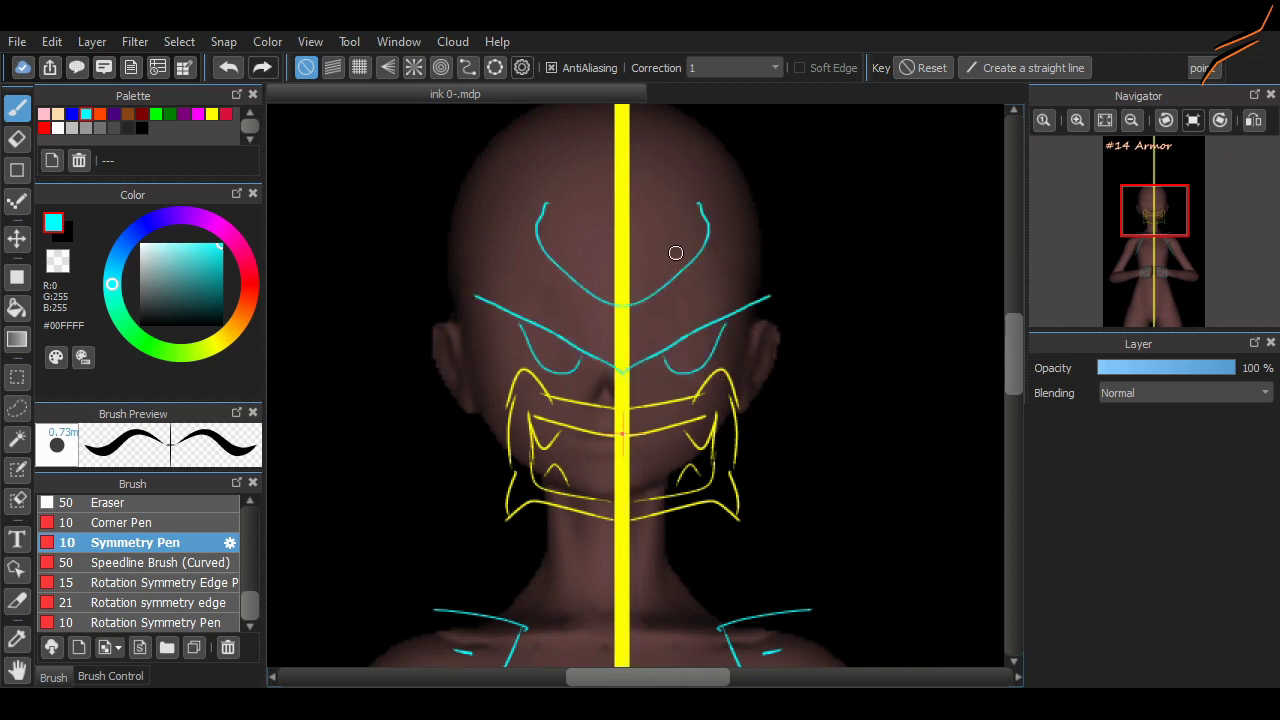
Step: Sketch the helmet in cyan with a curved forehead crest, side spikes and a rounded dome over the head
mouse_move(676, 253)
left_mouse_down()
mouse_move(623, 277)
mouse_move(677, 232)
left_mouse_up()
left_click_drag(669, 177, 780, 264)
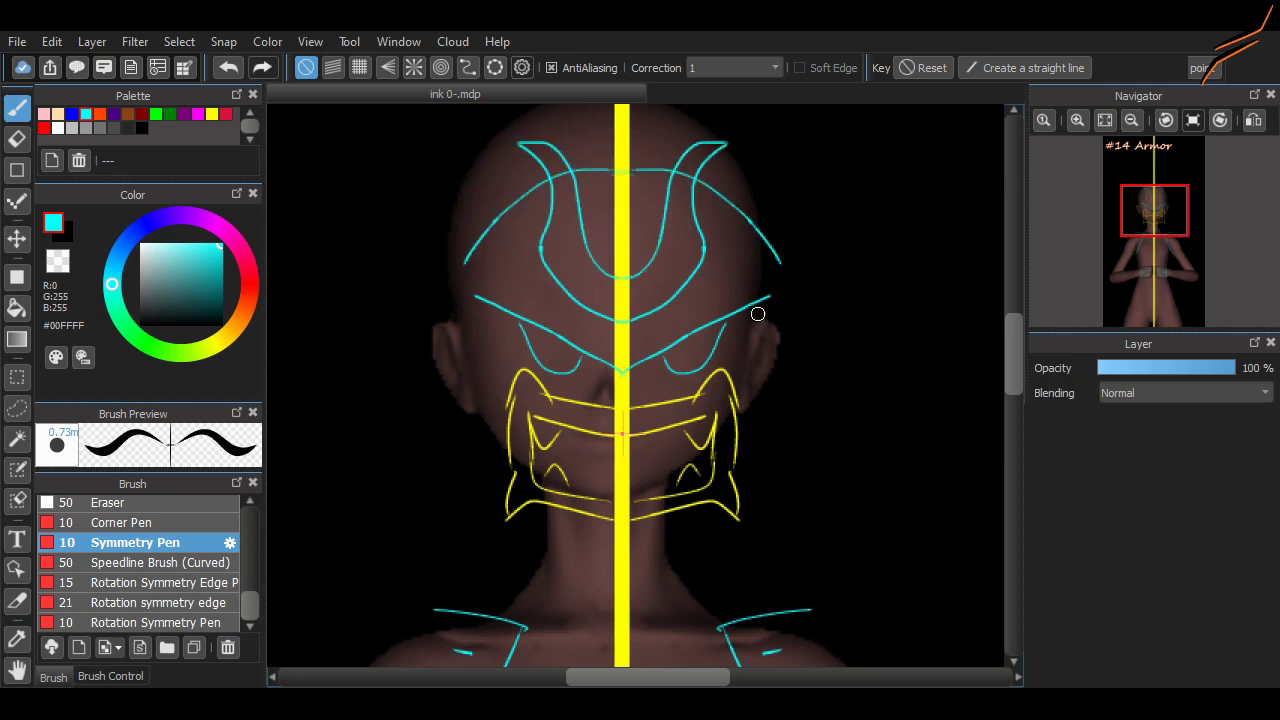
key("ctrl+z")
mouse_move(626, 118)
left_mouse_down()
mouse_move(766, 326)
mouse_move(790, 288)
left_mouse_up()
key("ctrl+z")
scroll(711, 323, "up", 2)
left_click_drag(622, 216, 780, 408)
key("ctrl+z")
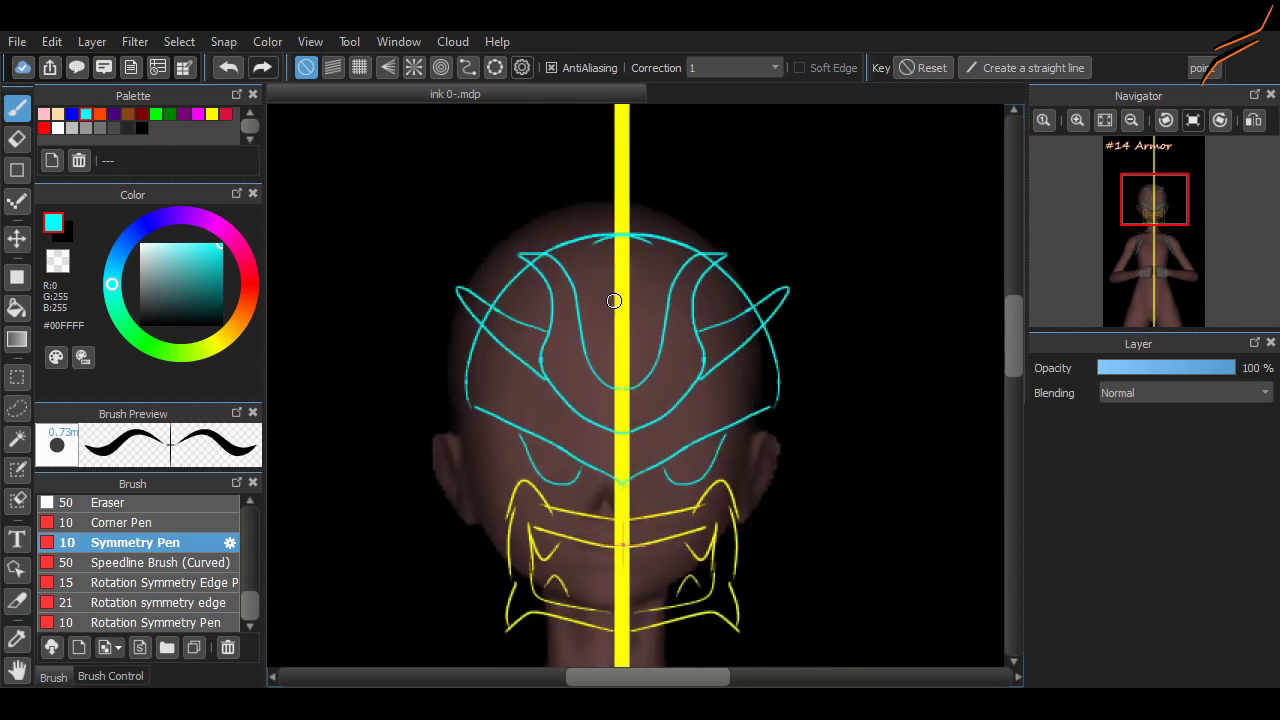
Step: Outline the helmet's cheek spikes and jaw in cyan, and add a V-shaped collar around the neck
scroll(612, 300, "down", 4)
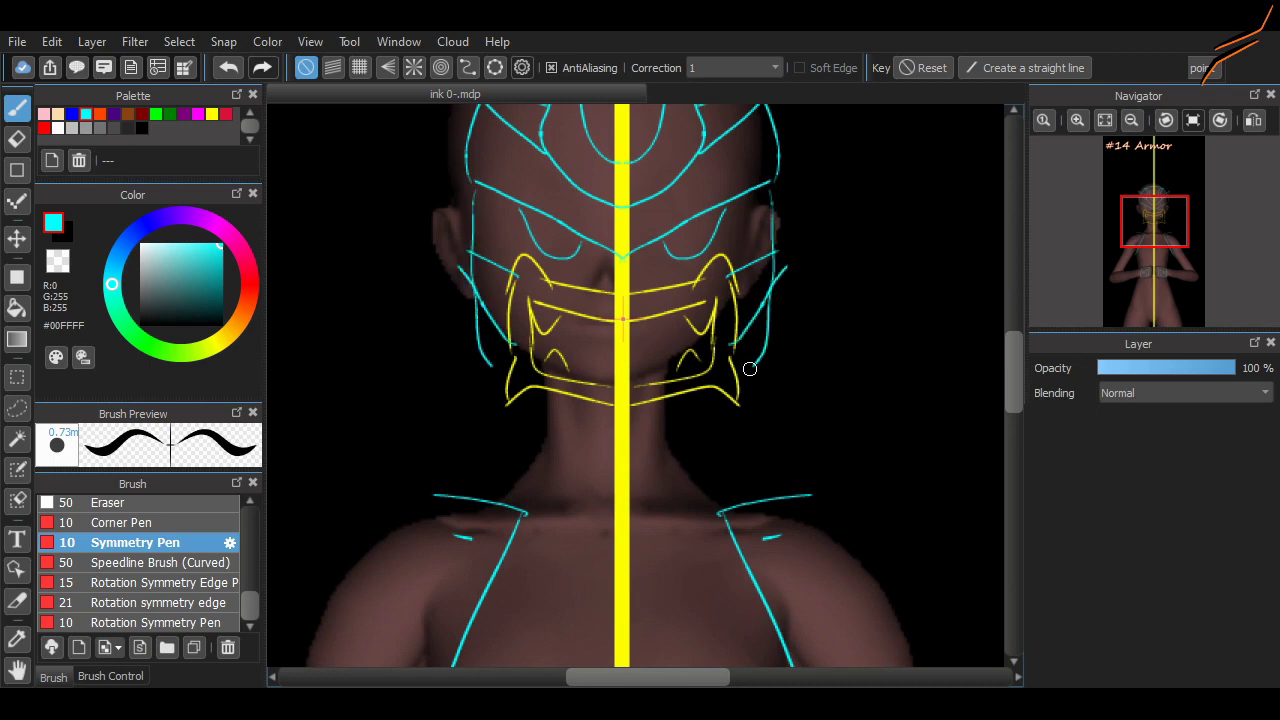
left_click_drag(767, 212, 622, 437)
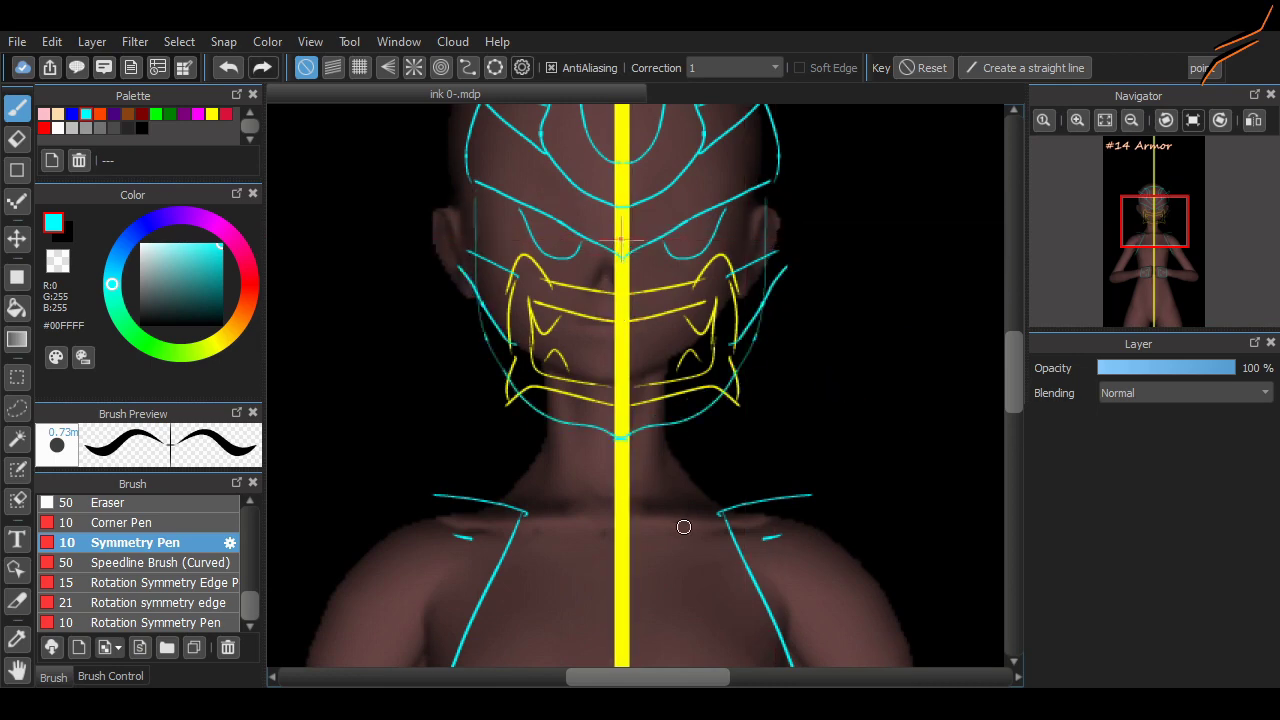
scroll(684, 527, "down", 4)
left_click_drag(698, 232, 622, 288)
Step: Draw a mirrored cyan hip line sloping to the centre, with a vertical line running down each inner thigh
scroll(689, 290, "down", 10)
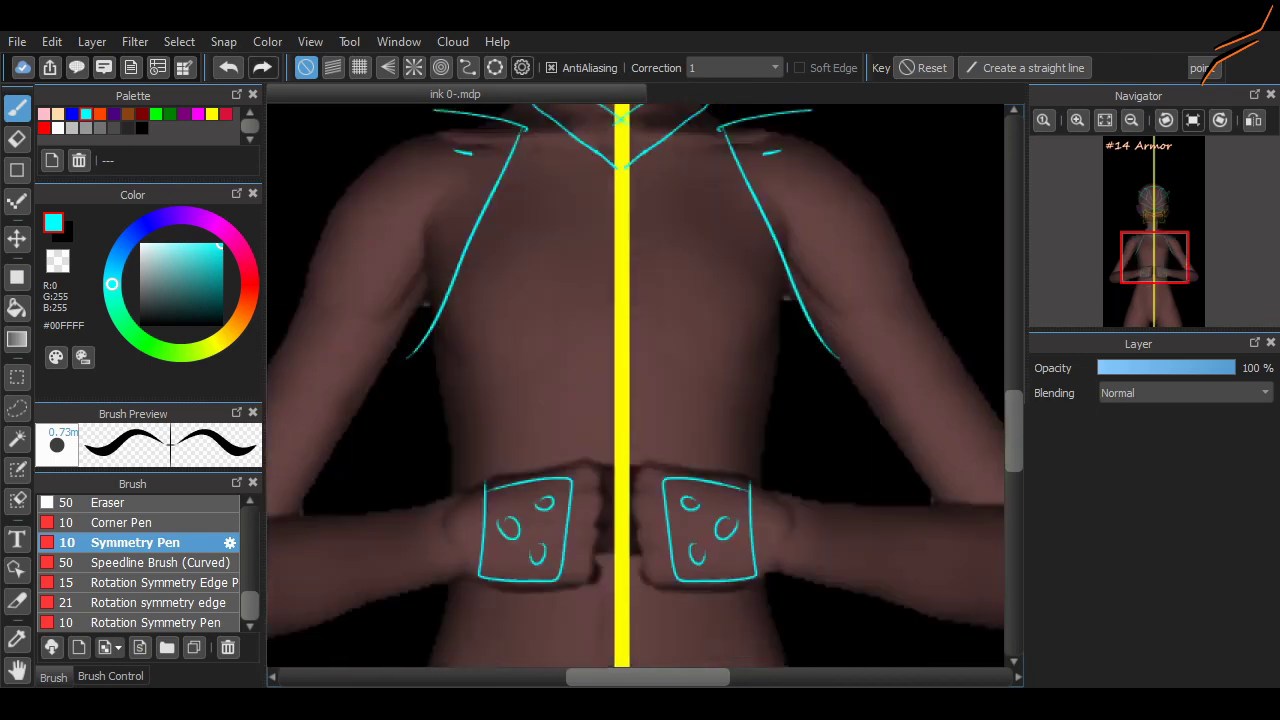
left_click_drag(424, 455, 601, 521)
left_click_drag(576, 612, 582, 658)
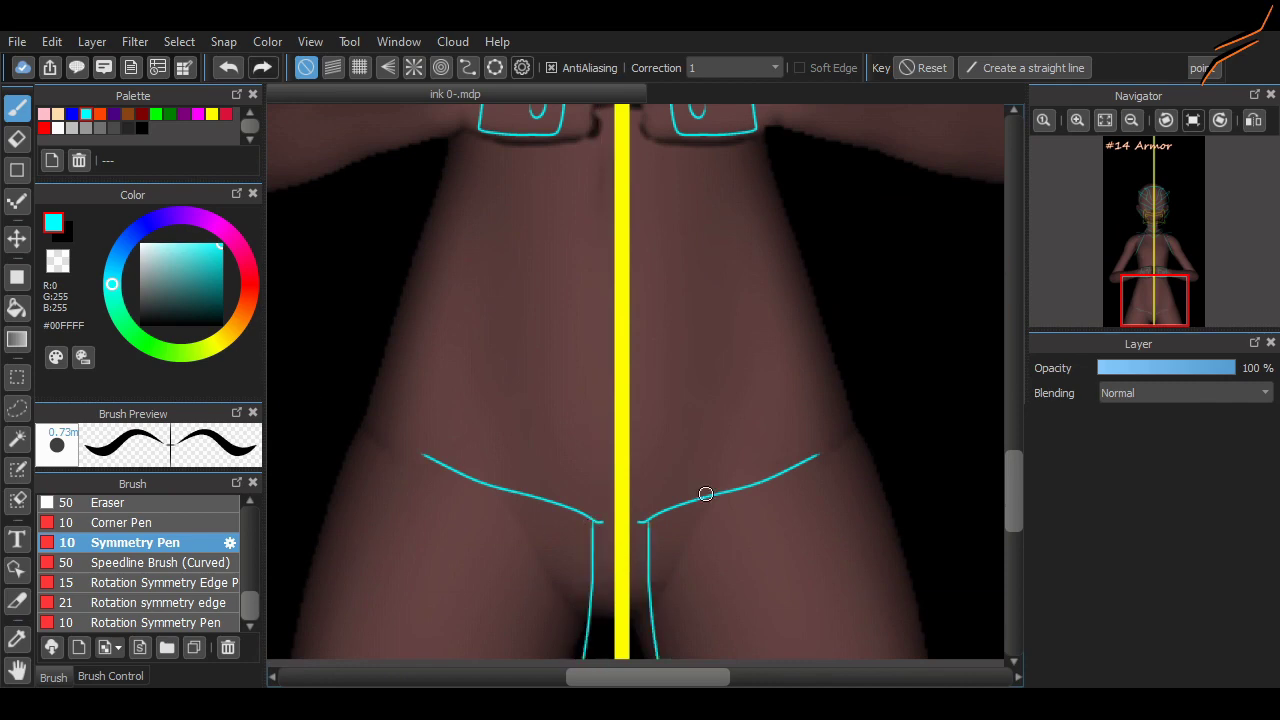
scroll(706, 491, "down", 3)
key("ctrl+z")
key("ctrl+z")
Step: Add two more mirrored cyan plate lines across the abdomen above the hip line
scroll(560, 488, "up", 6)
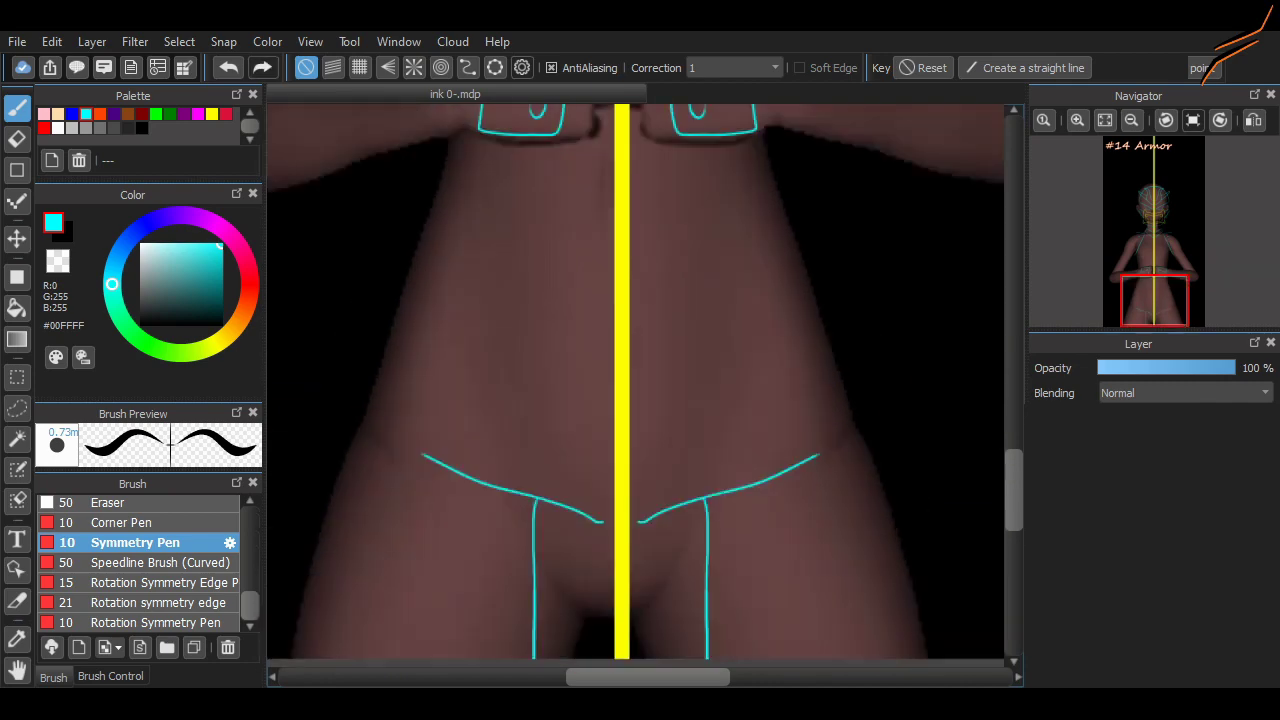
left_click_drag(600, 538, 432, 482)
left_click_drag(611, 420, 430, 360)
Step: Sketch mirrored cyan cuffs with flared edges around both wrists
scroll(611, 420, "up", 8)
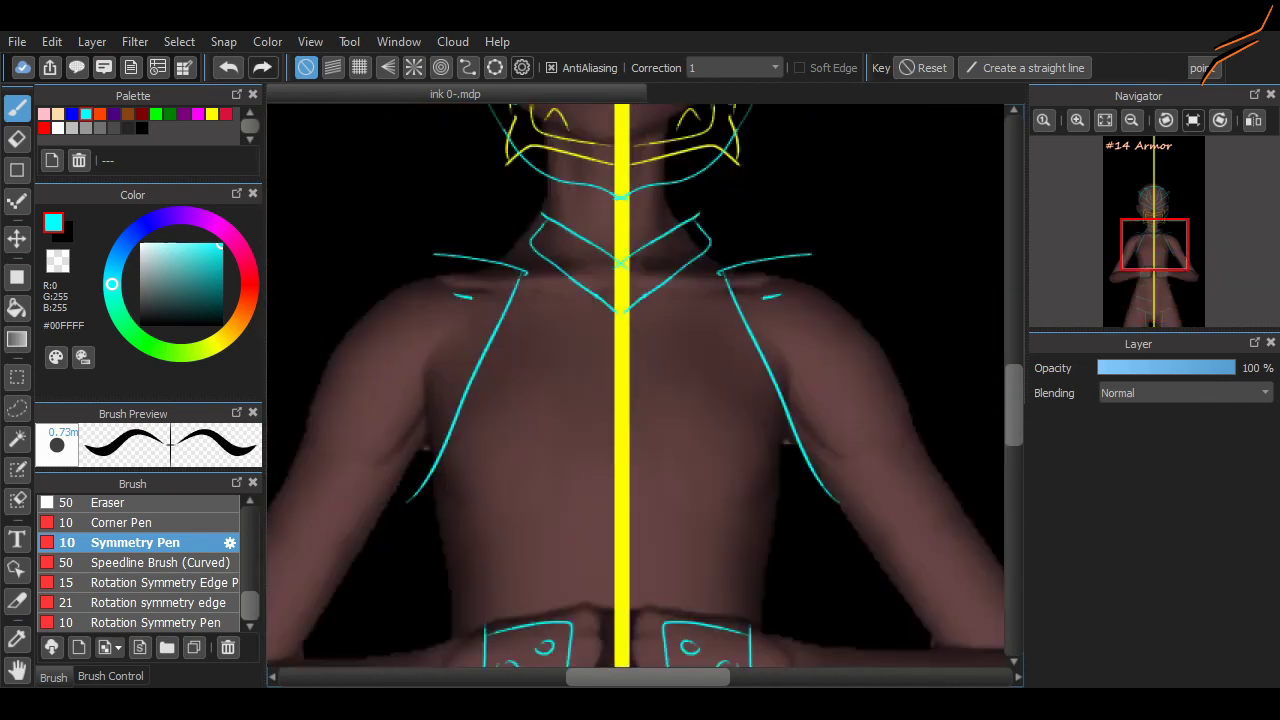
scroll(611, 420, "down", 4)
left_click_drag(763, 349, 773, 398)
key("ctrl+z")
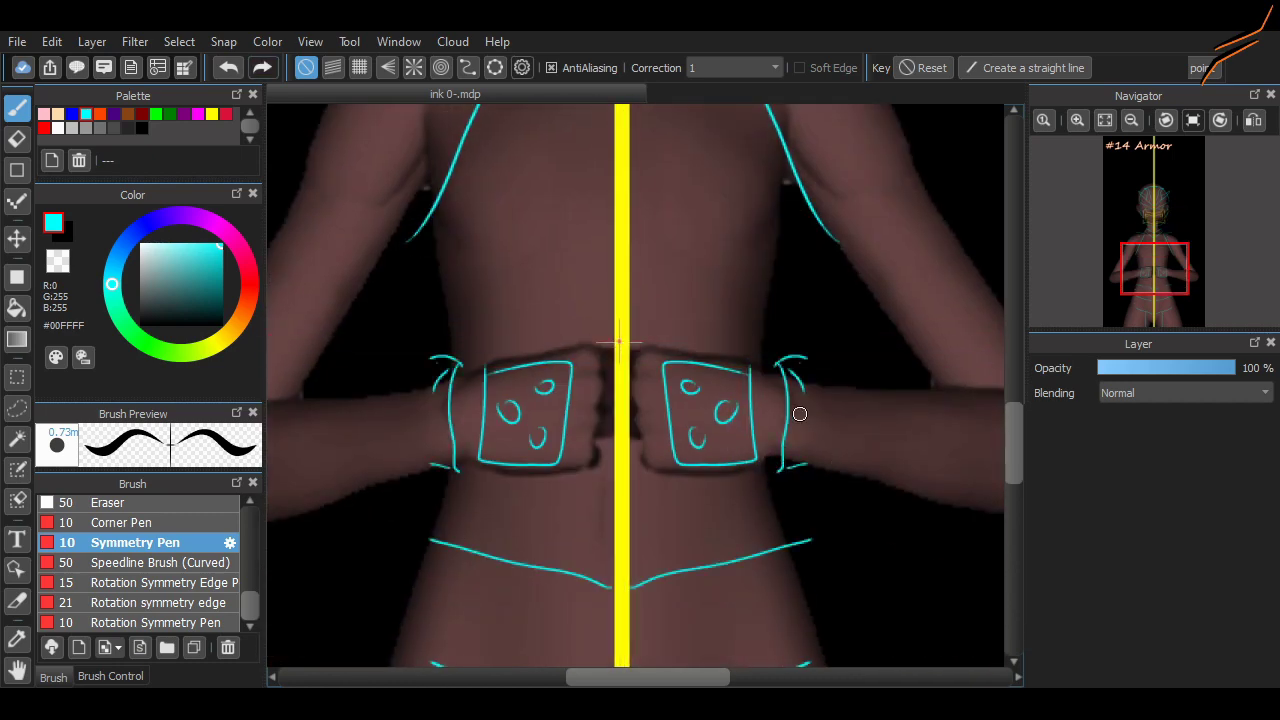
scroll(797, 420, "down", 3)
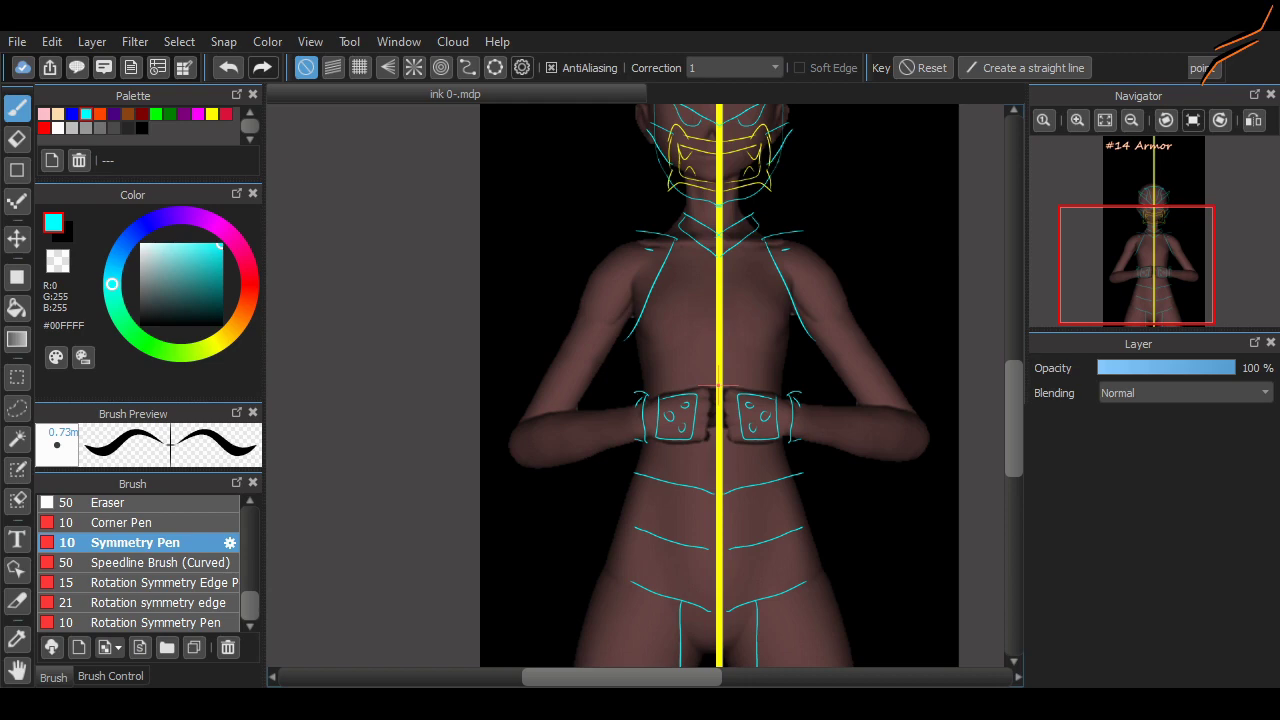
scroll(719, 383, "up", 2)
scroll(642, 445, "down", 2)
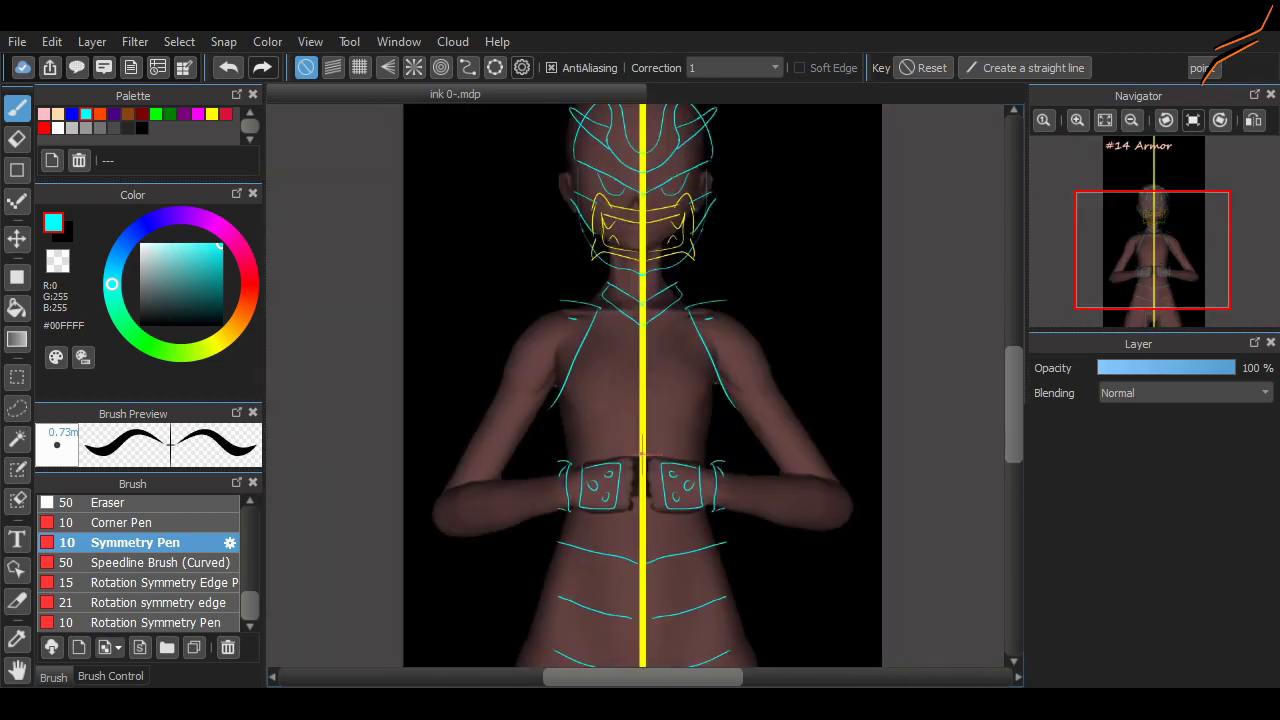
scroll(140, 560, "up", 1)
left_click(125, 582)
scroll(770, 315, "down", 2)
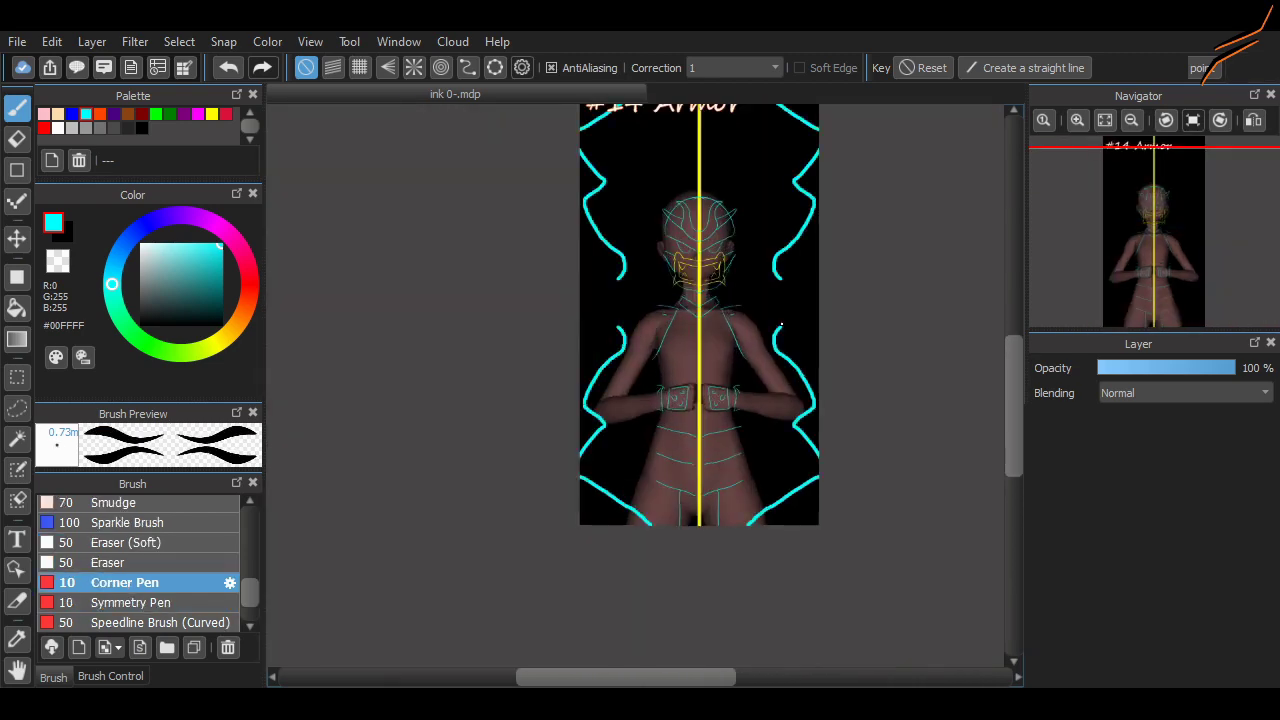
scroll(781, 325, "up", 2)
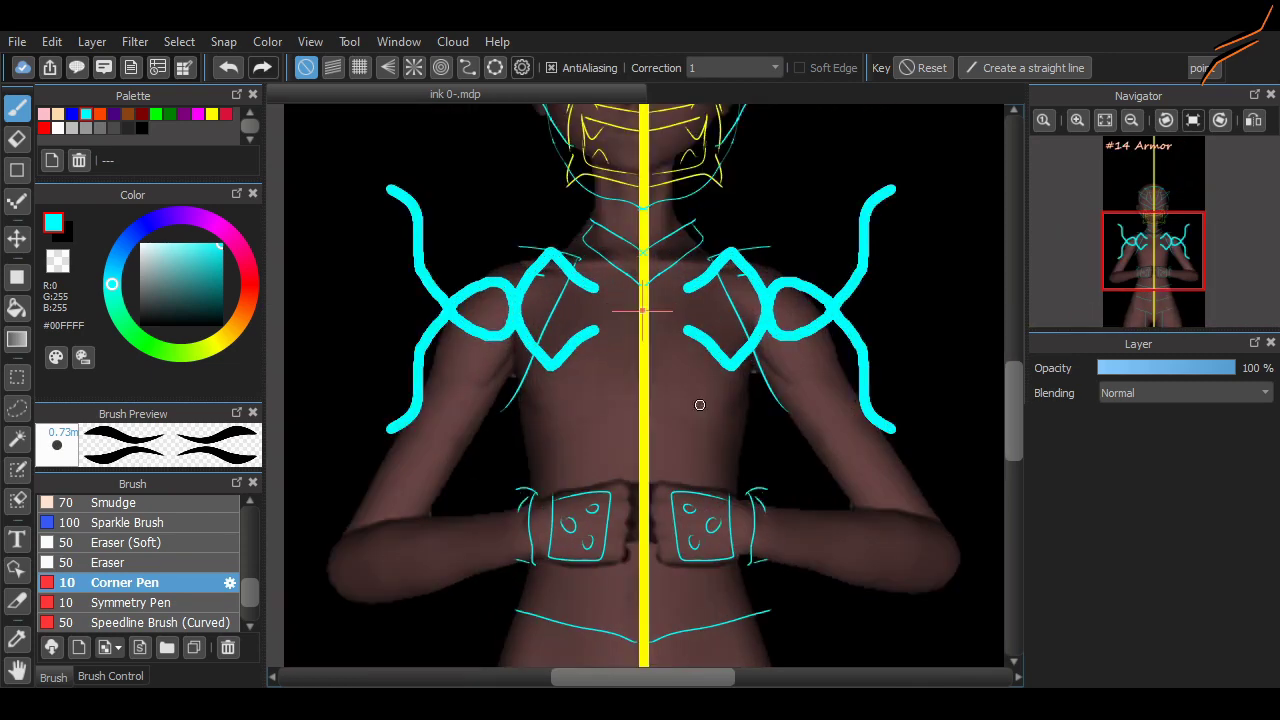
key("ctrl+z")
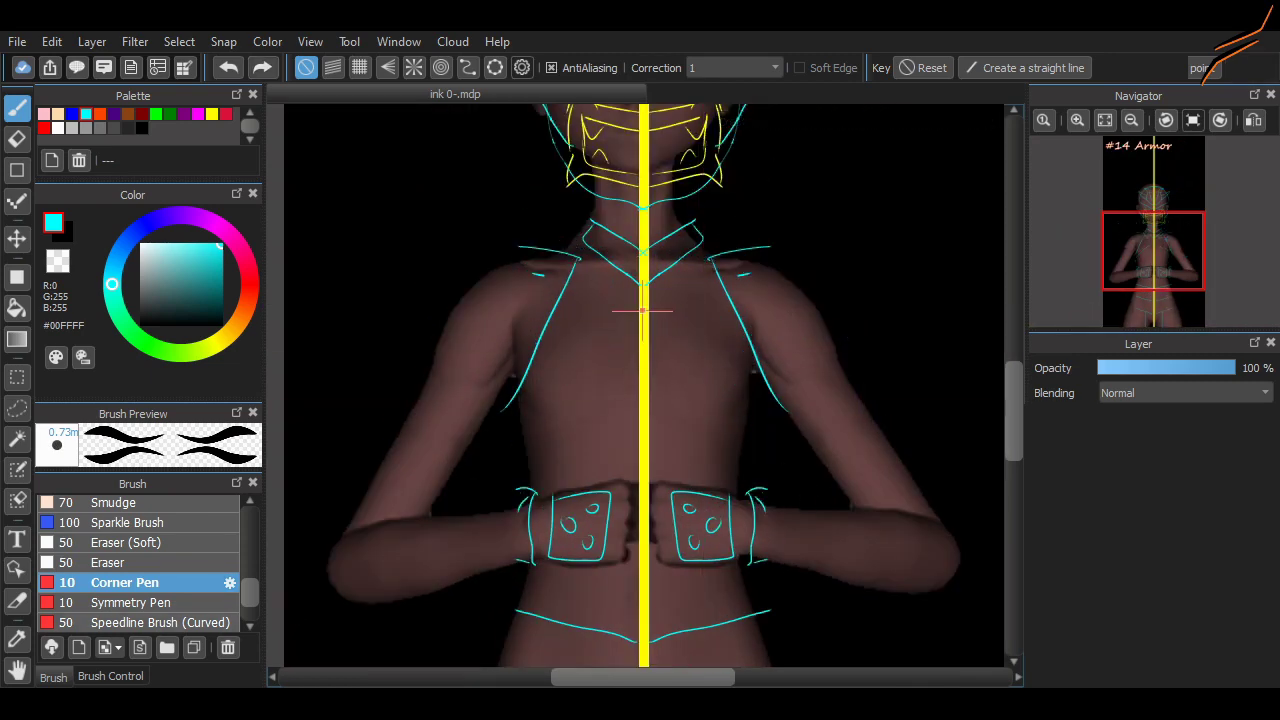
Step: Draw thick mirrored cyan shoulder plates over the upper arms and guards around both forearms with the Symmetry Pen
left_click(130, 602)
scroll(741, 318, "down", 2)
key("ctrl+y")
key("ctrl+z")
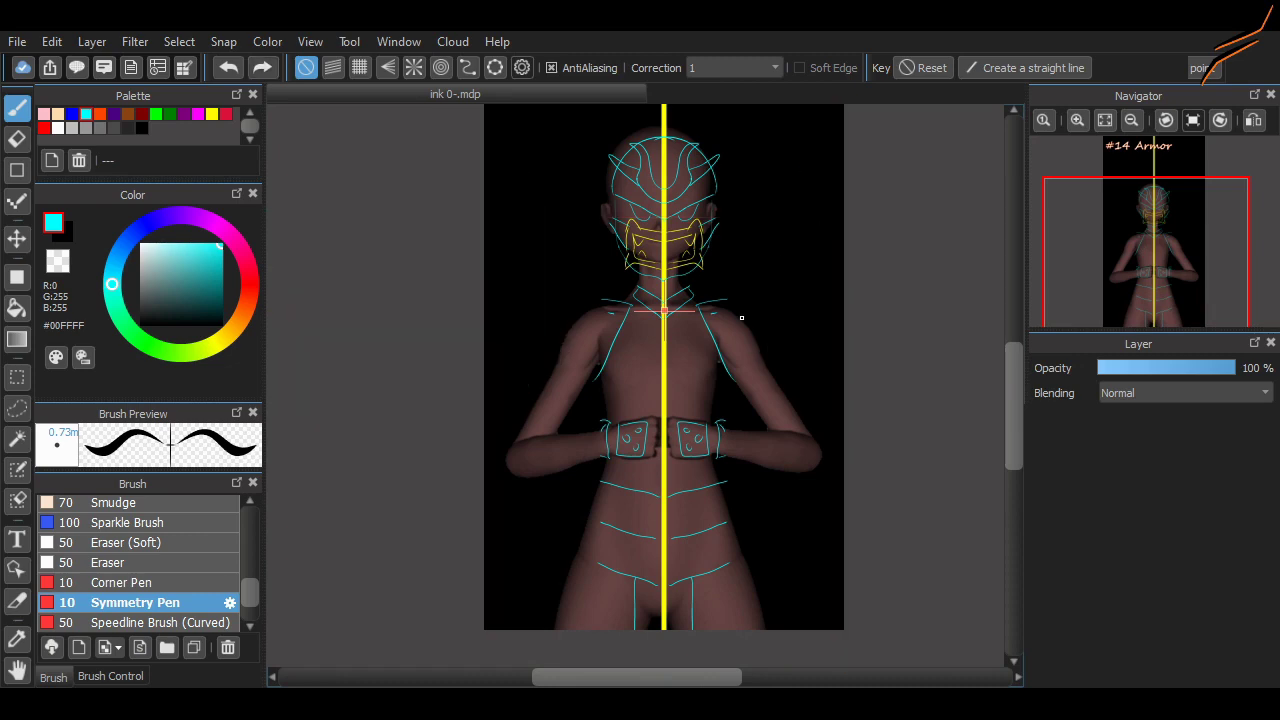
scroll(741, 318, "up", 2)
key("ctrl+y")
scroll(760, 363, "down", 2)
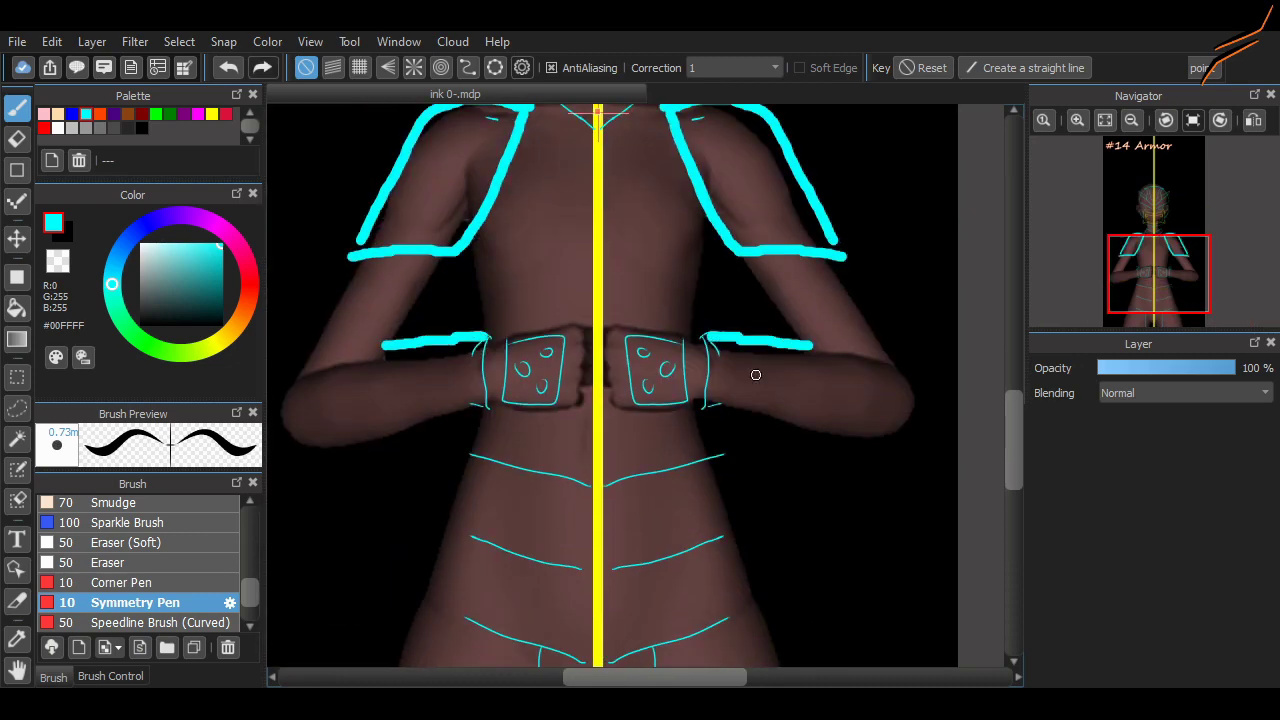
scroll(756, 375, "down", 2)
Step: Draw three thick cyan plate bands across the chest between the shoulder plates, closing the lowest one with short side edges
scroll(488, 473, "up", 4)
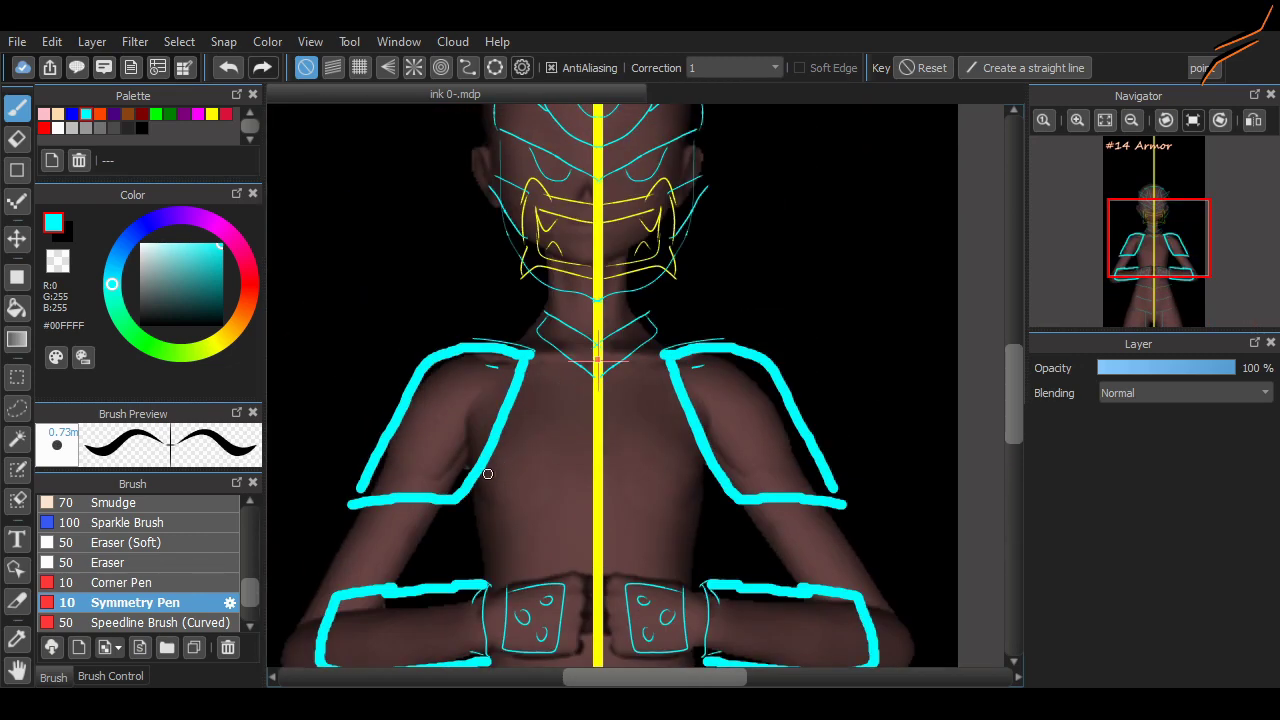
scroll(802, 370, "down", 4)
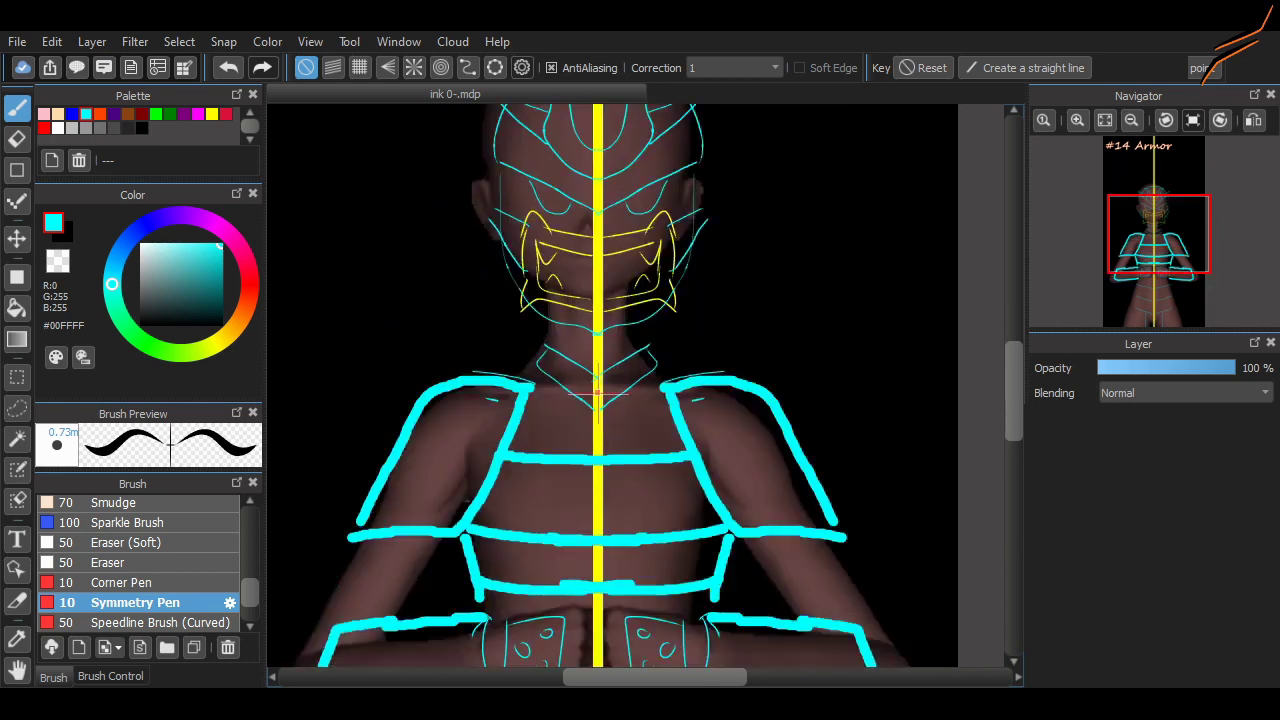
scroll(678, 281, "down", 3)
Step: Sketch a mirrored angular brow plate in dark red (#800000), with side guards running down past the cheeks and flaring outward
scroll(678, 281, "up", 4)
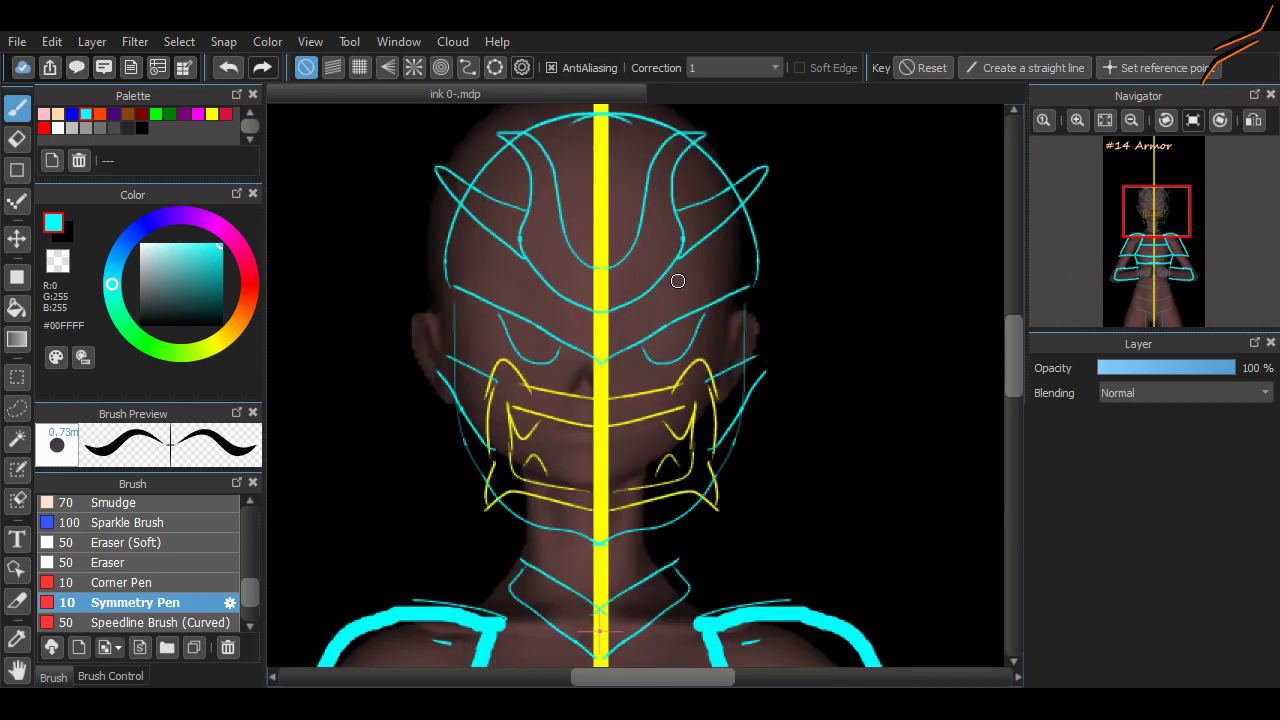
left_click(142, 113)
left_click_drag(482, 262, 608, 297)
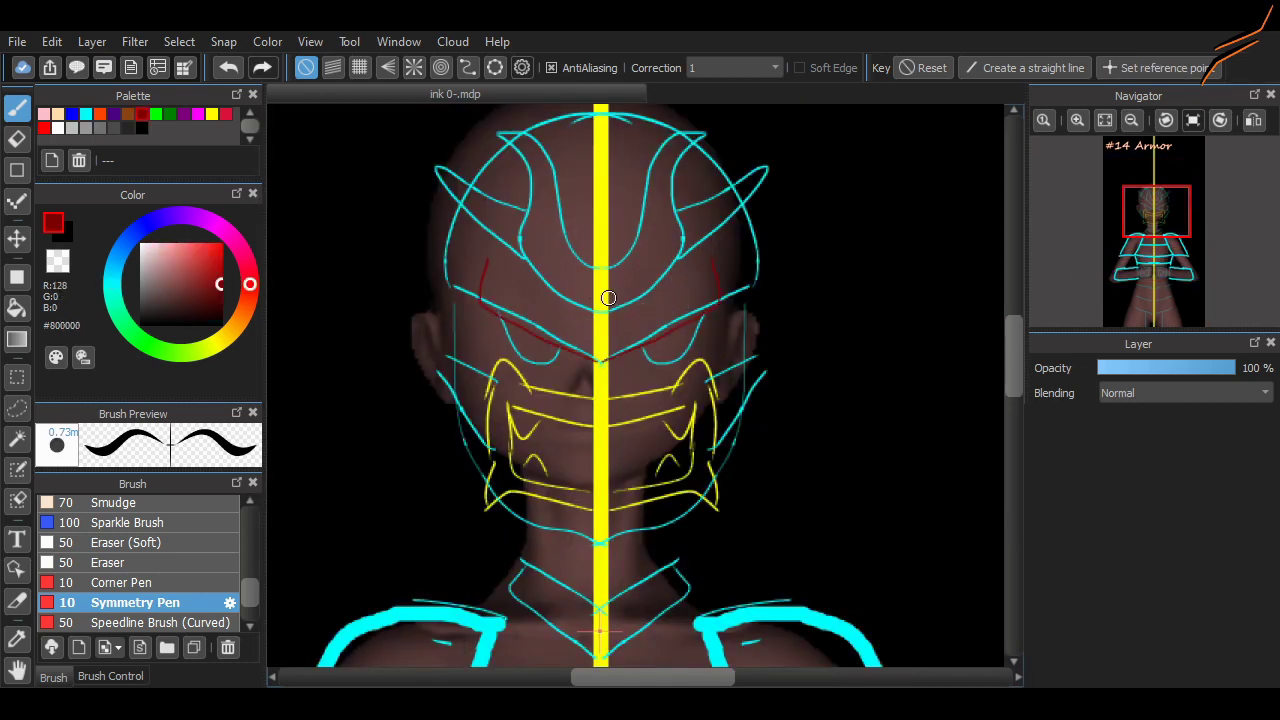
mouse_move(732, 346)
left_mouse_down()
mouse_move(768, 340)
mouse_move(789, 476)
left_mouse_up()
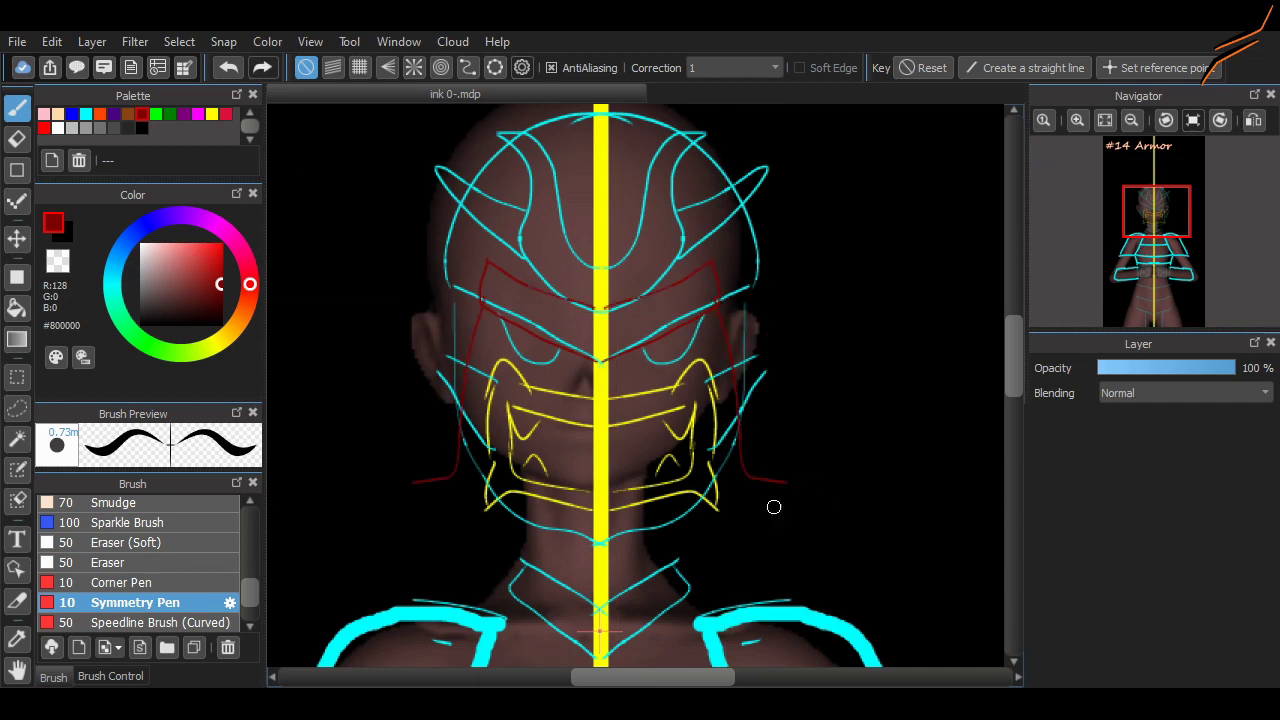
Step: Add short mirrored dark red lines inside the shoulder plates, undoing strokes that do not fit
scroll(998, 385, "down", 5)
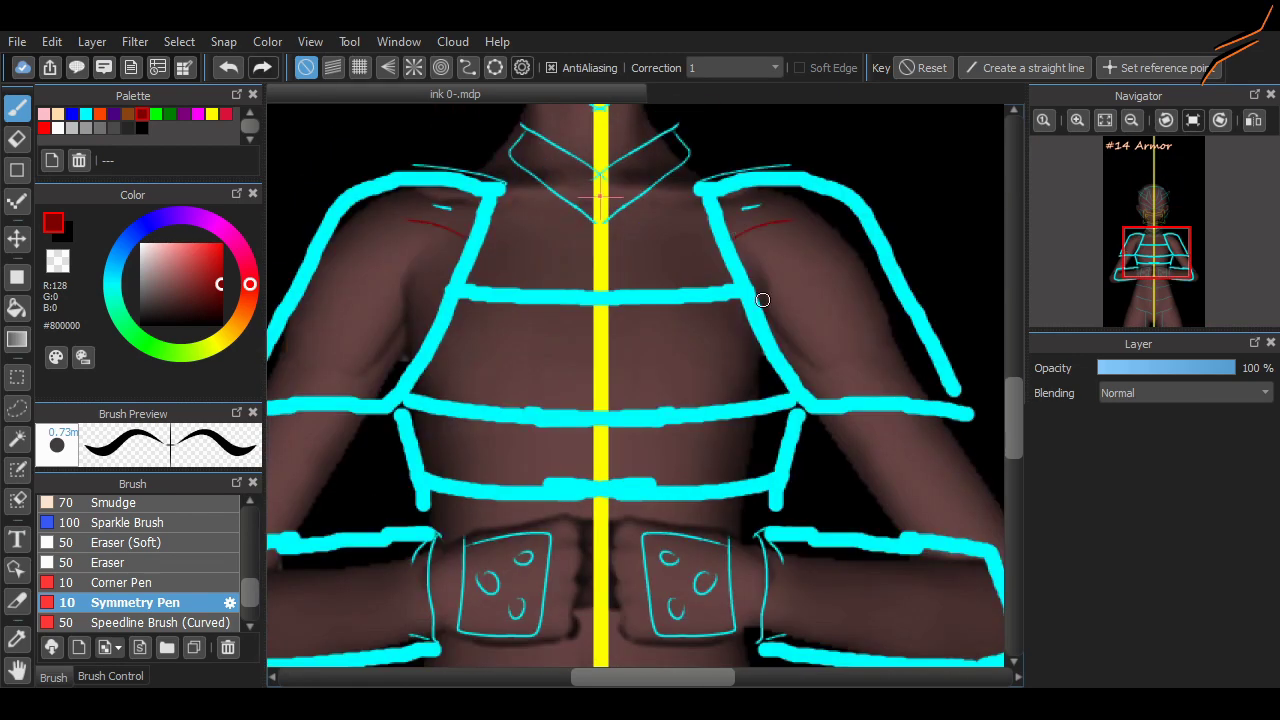
key("ctrl+z")
key("ctrl+z")
key("ctrl+z")
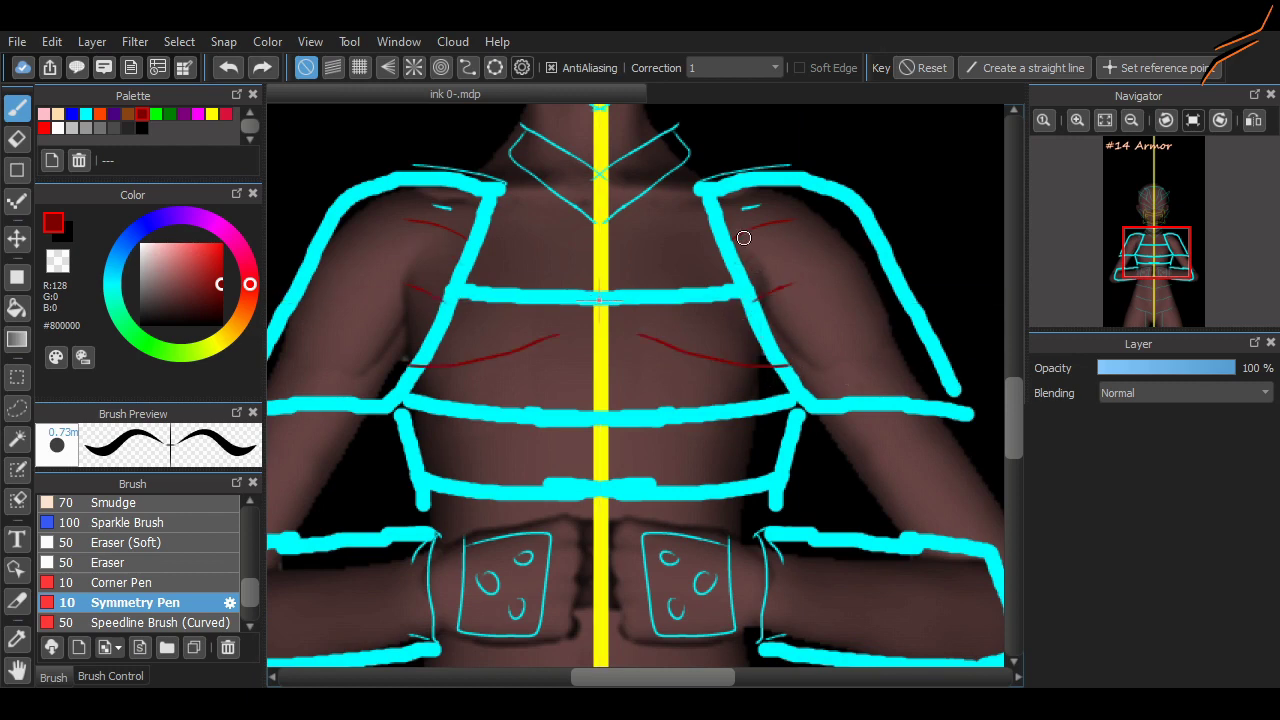
key("ctrl+z")
left_click_drag(745, 355, 784, 329)
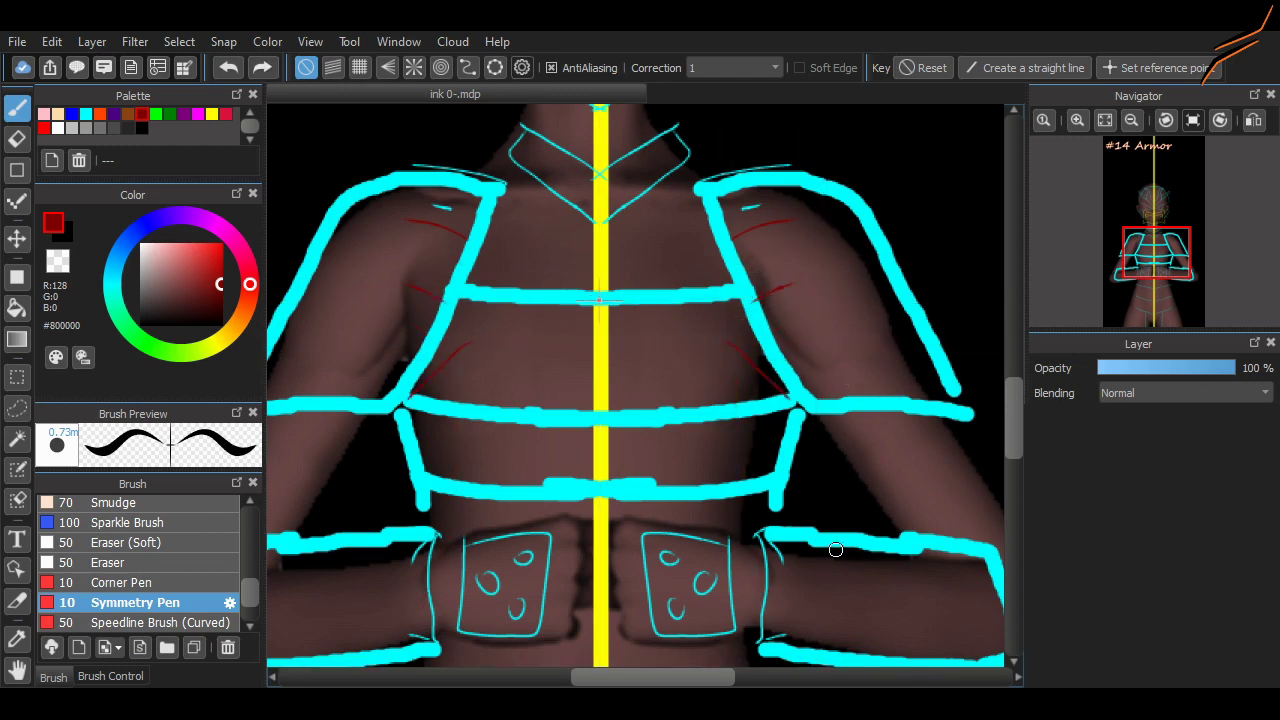
Step: Erase the sketched eye outline on the left half of the face
scroll(835, 549, "up", 5)
scroll(1001, 396, "down", 5)
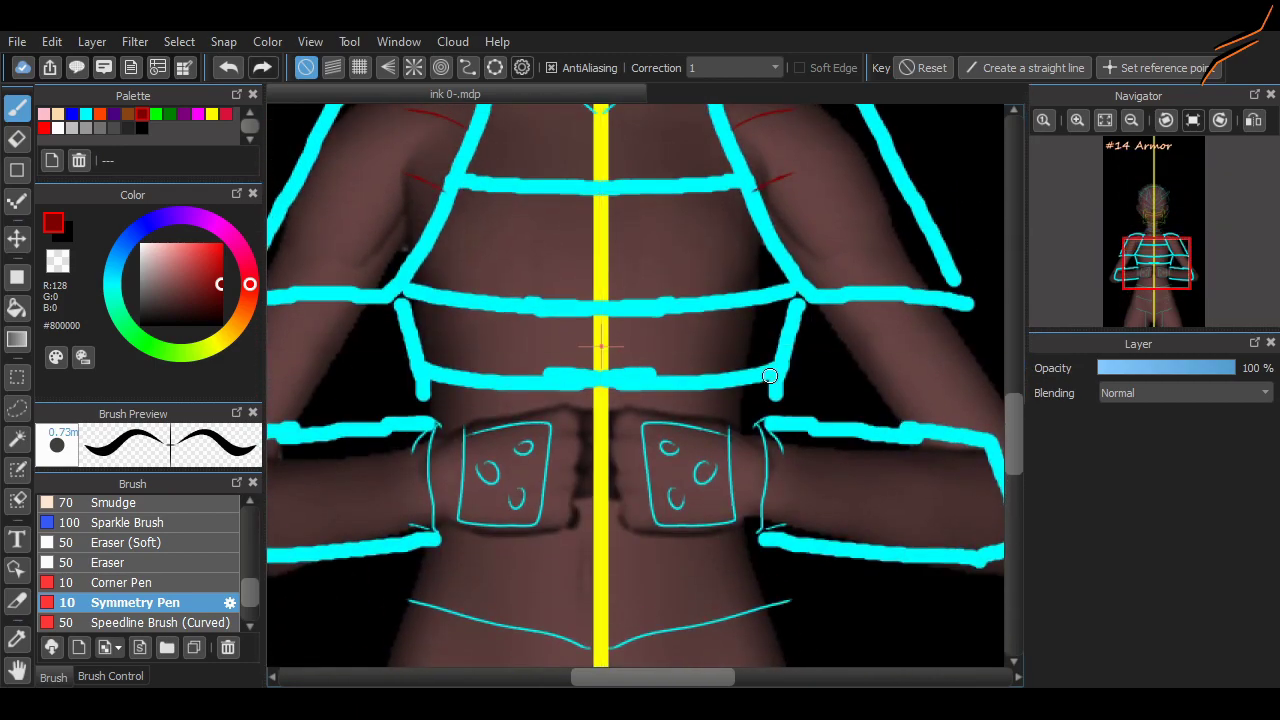
scroll(816, 384, "down", 3)
scroll(700, 320, "up", 3)
scroll(640, 230, "up", 5)
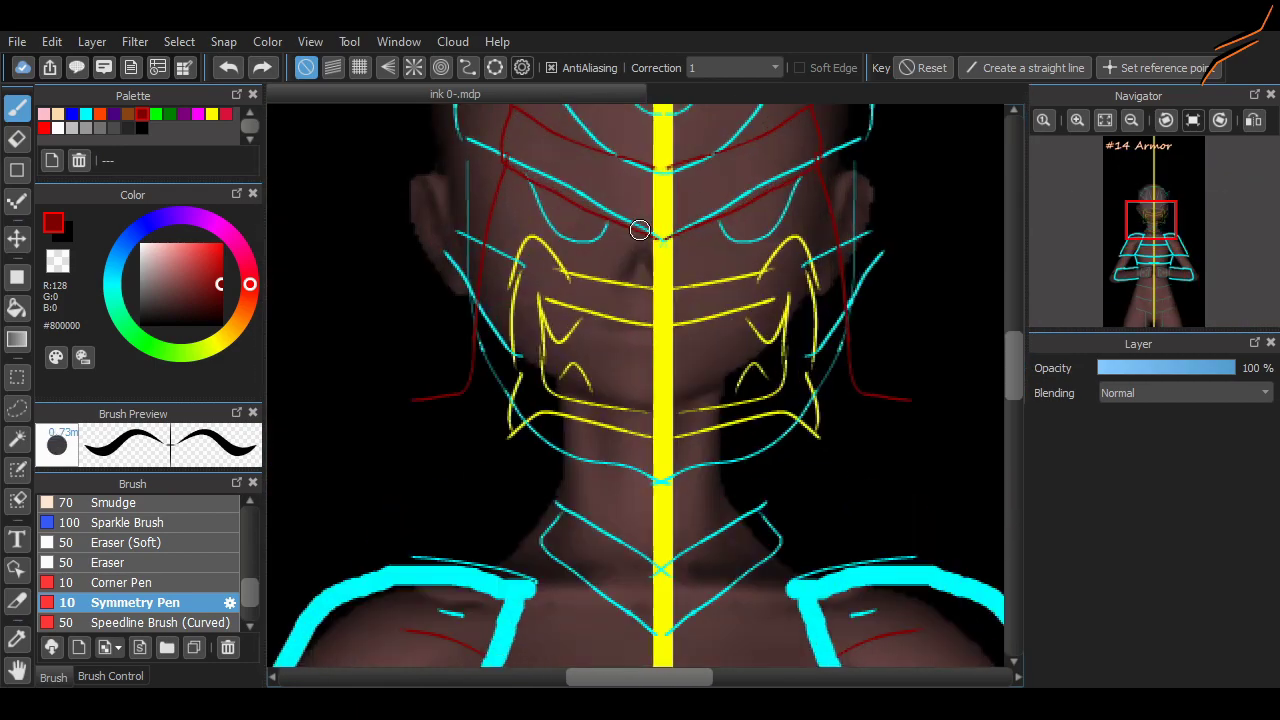
key("e")
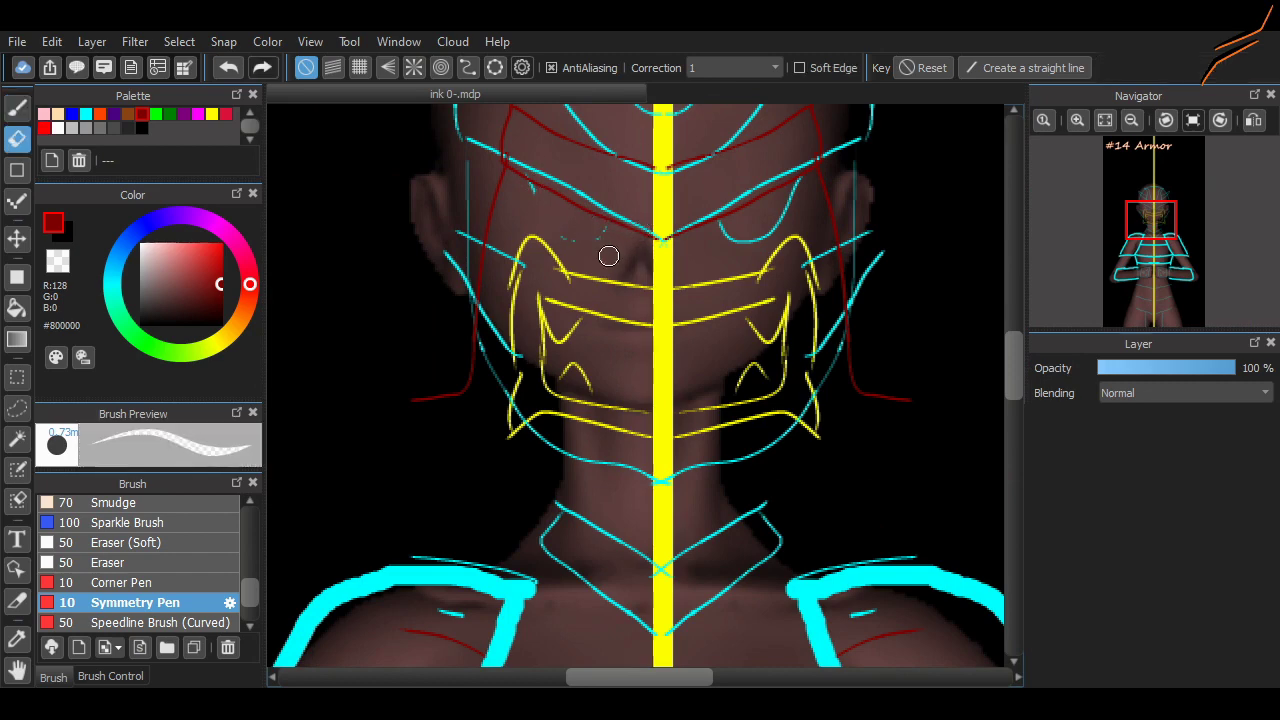
Step: Lower the opacity of the armor sketch layer to make it a faint guide for inking
scroll(686, 221, "down", 2)
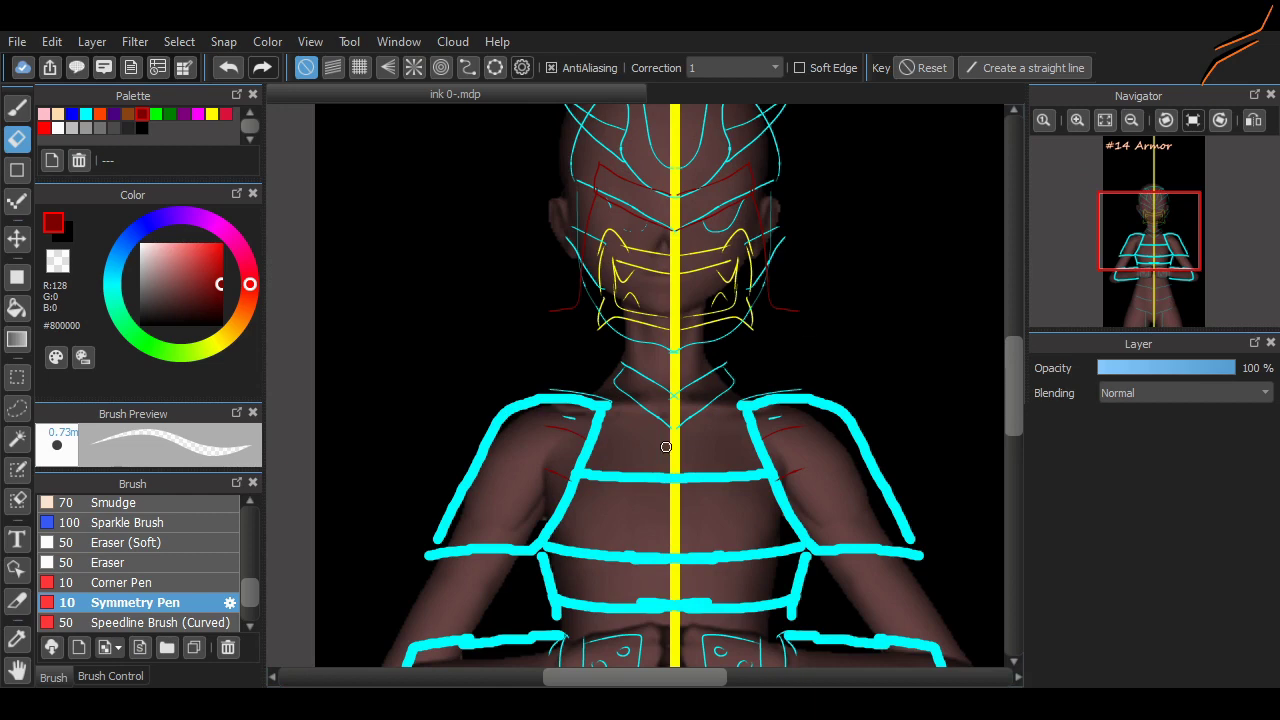
scroll(666, 447, "down", 2)
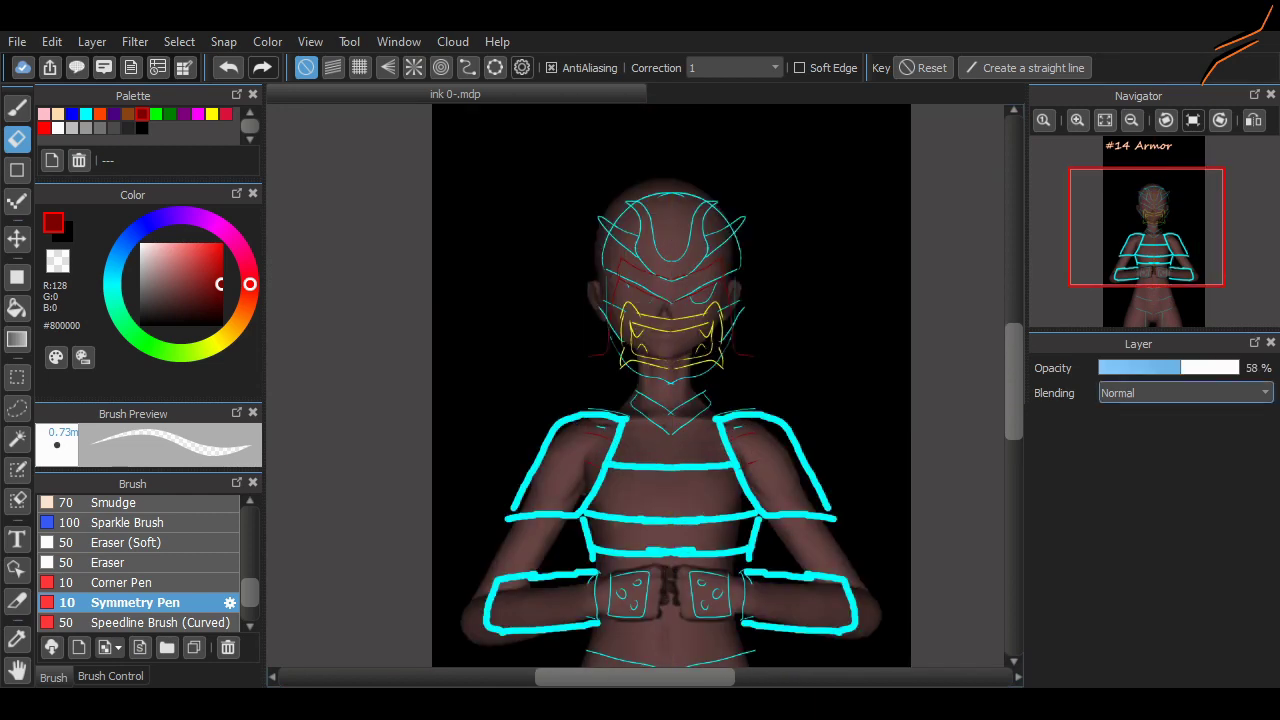
left_click(1159, 368)
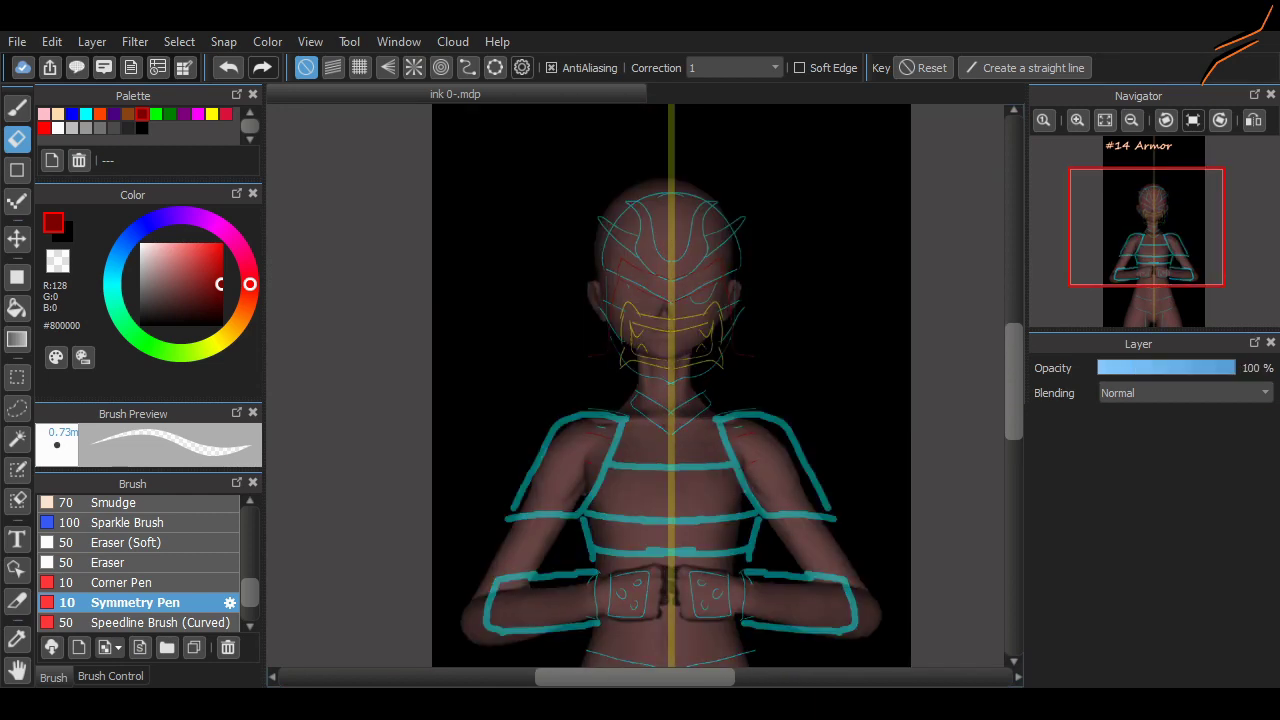
Step: Set up the Symmetry Pen in white with a width of 10.7 for inking the final lines
key("b")
scroll(634, 340, "up", 4)
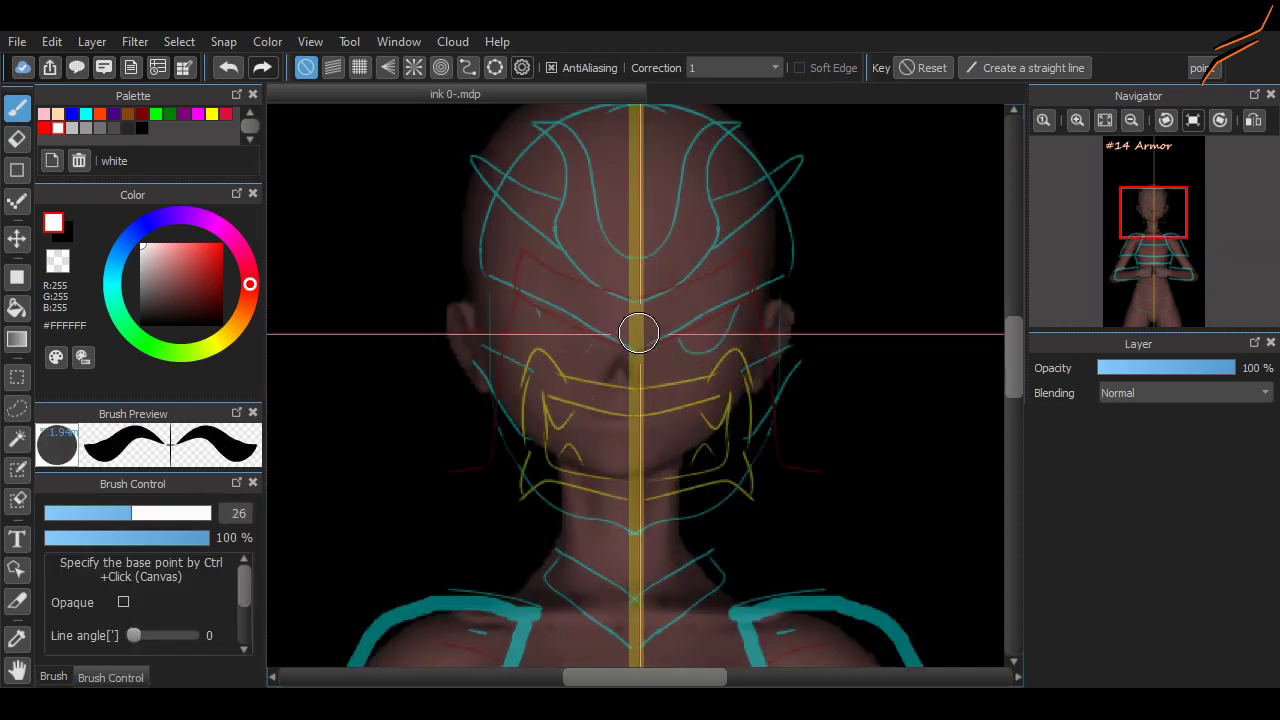
scroll(634, 340, "up", 1)
left_click_drag(652, 331, 808, 355)
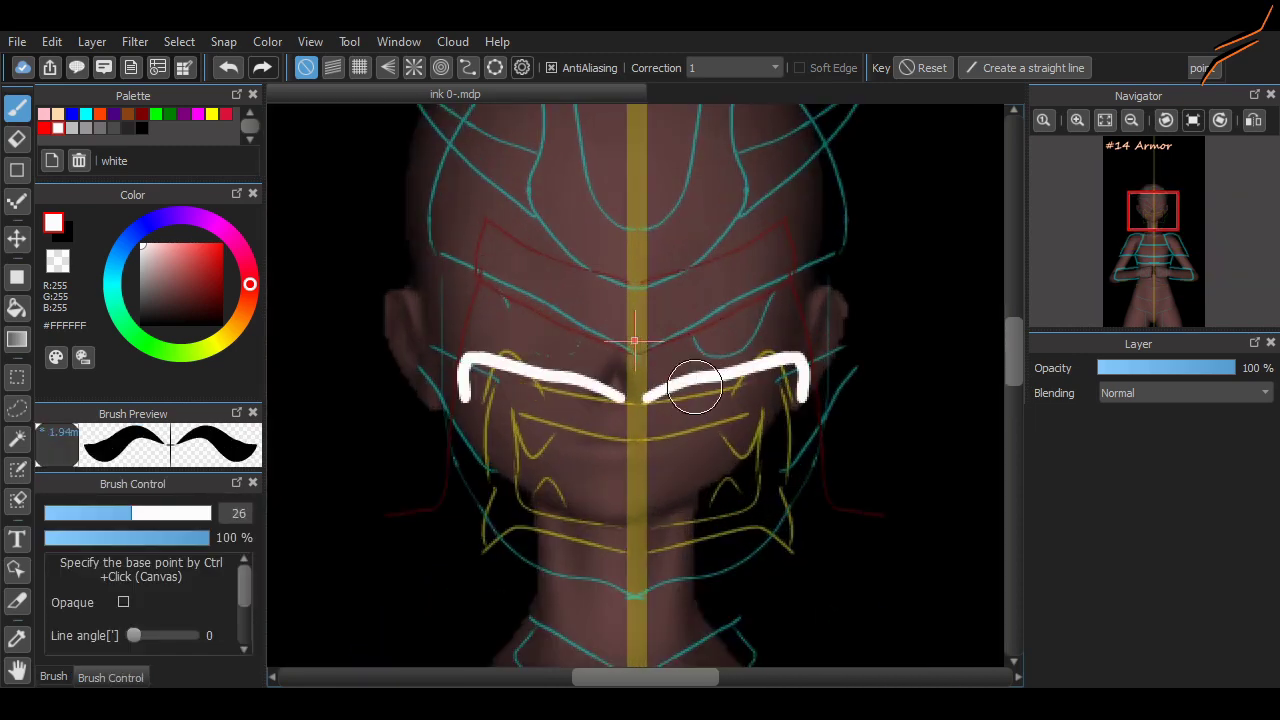
key("ctrl+z")
left_click(100, 513)
left_click(78, 513)
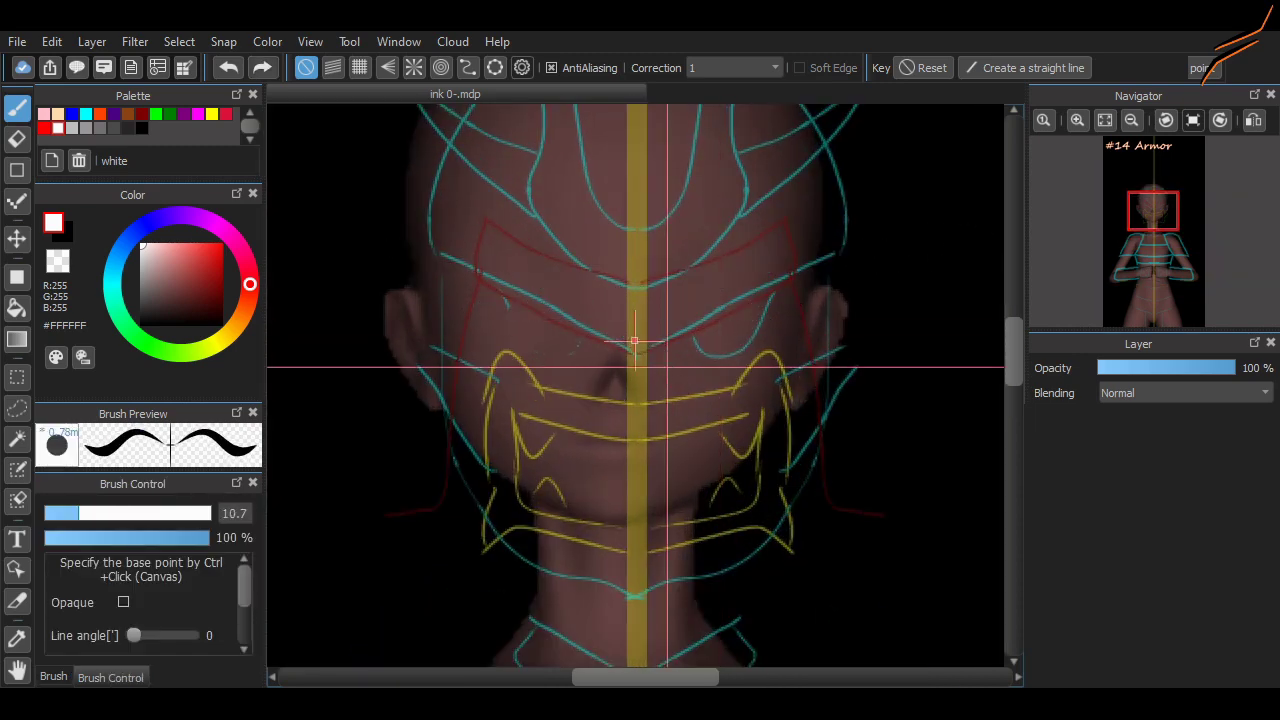
left_click_drag(637, 349, 845, 251)
key("ctrl+z")
left_click_drag(640, 290, 770, 258)
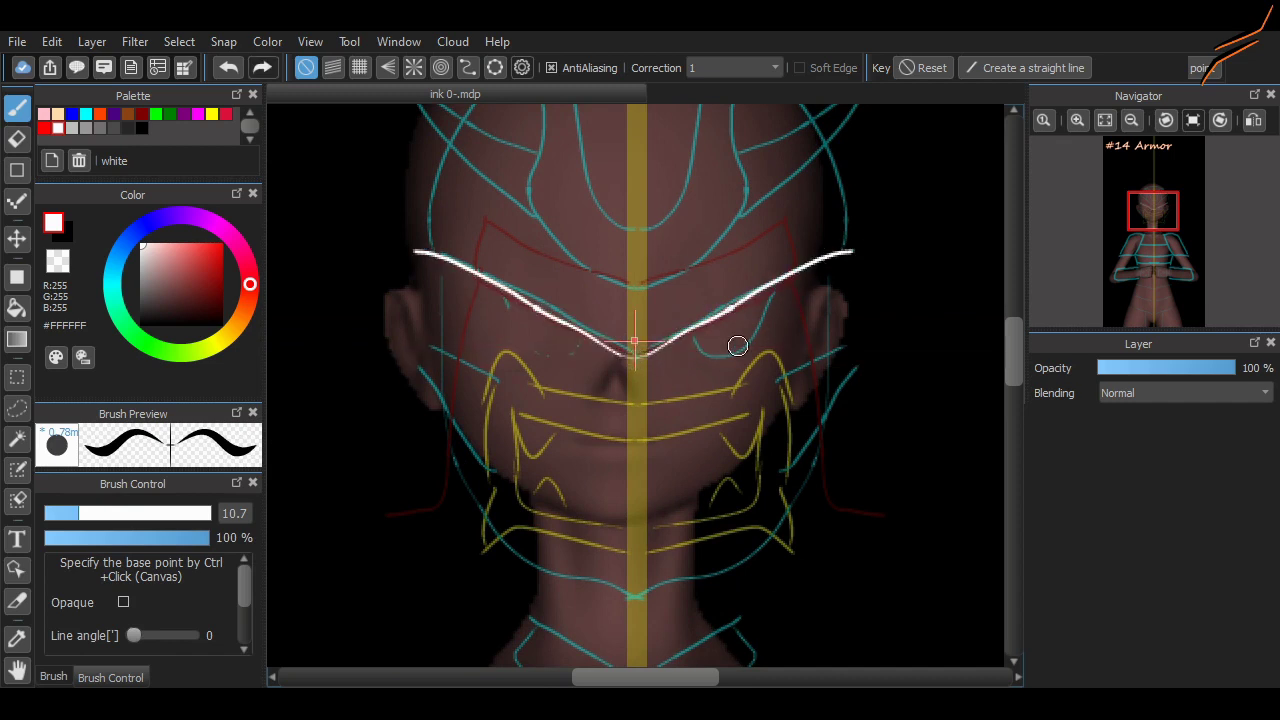
key("ctrl+z")
left_click_drag(666, 329, 760, 274)
key("ctrl+z")
Step: Set the pen's stroke correction to 40, undoing the test lines on the helmet
scroll(760, 300, "up", 3)
scroll(716, 420, "down", 1)
mouse_move(645, 463)
left_mouse_down()
mouse_move(717, 423)
mouse_move(775, 228)
left_mouse_up()
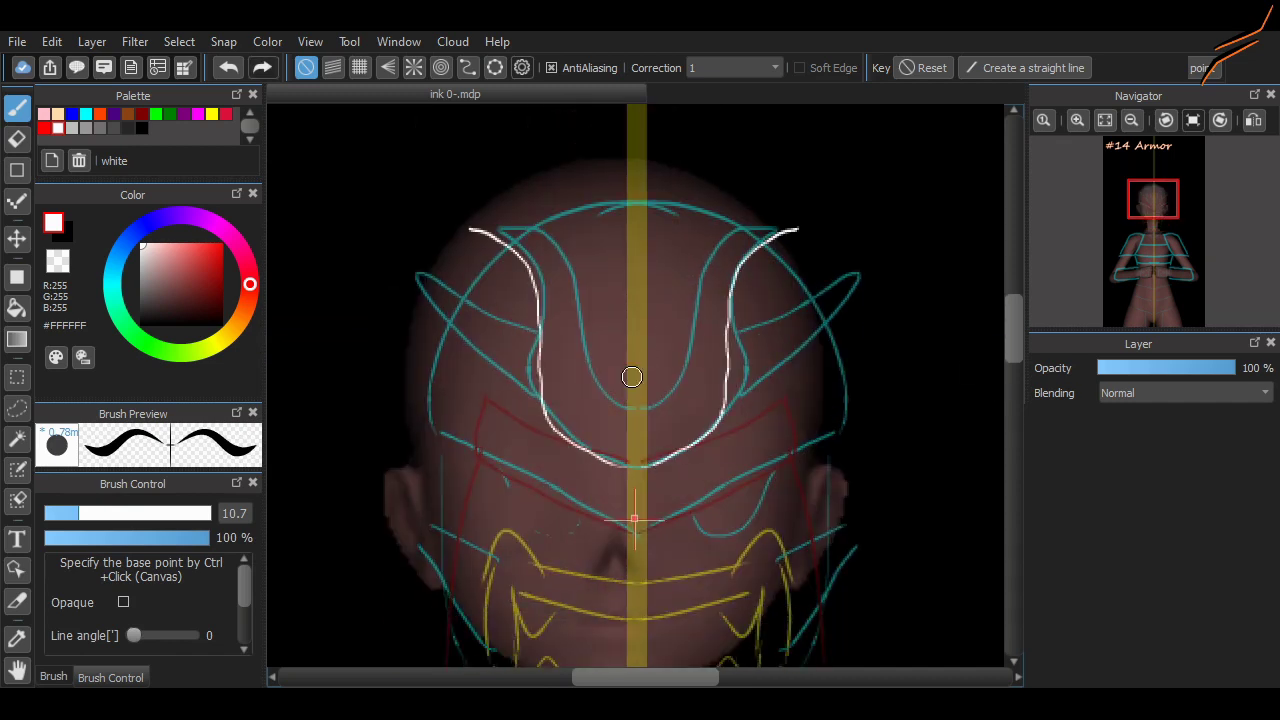
key("ctrl+z")
left_click(735, 67)
type("40")
left_click_drag(665, 508, 837, 374)
key("ctrl+z")
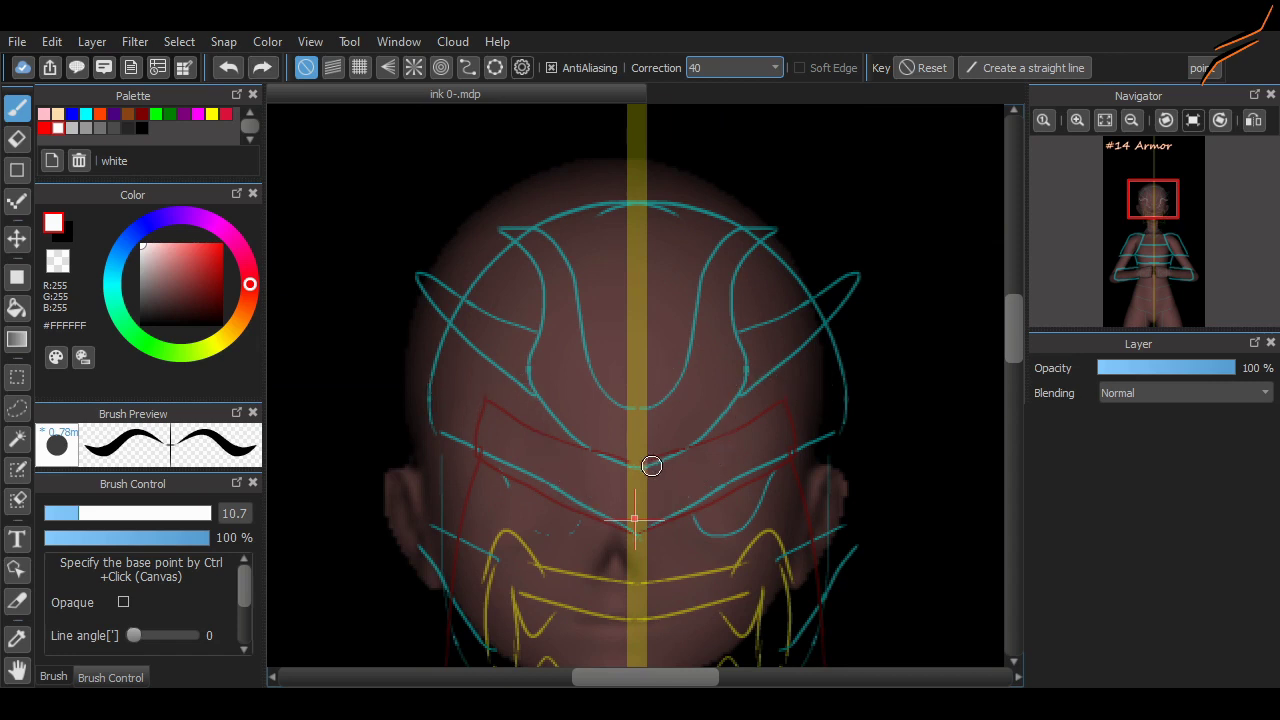
Step: Ink the helmet's curved forehead crest and the pointed horns beside it with mirrored white lines
mouse_move(651, 463)
left_mouse_down()
mouse_move(774, 240)
mouse_move(655, 405)
mouse_move(700, 335)
left_mouse_up()
key("ctrl+z")
key("ctrl+z")
left_click_drag(775, 232, 649, 407)
left_click_drag(743, 336, 823, 266)
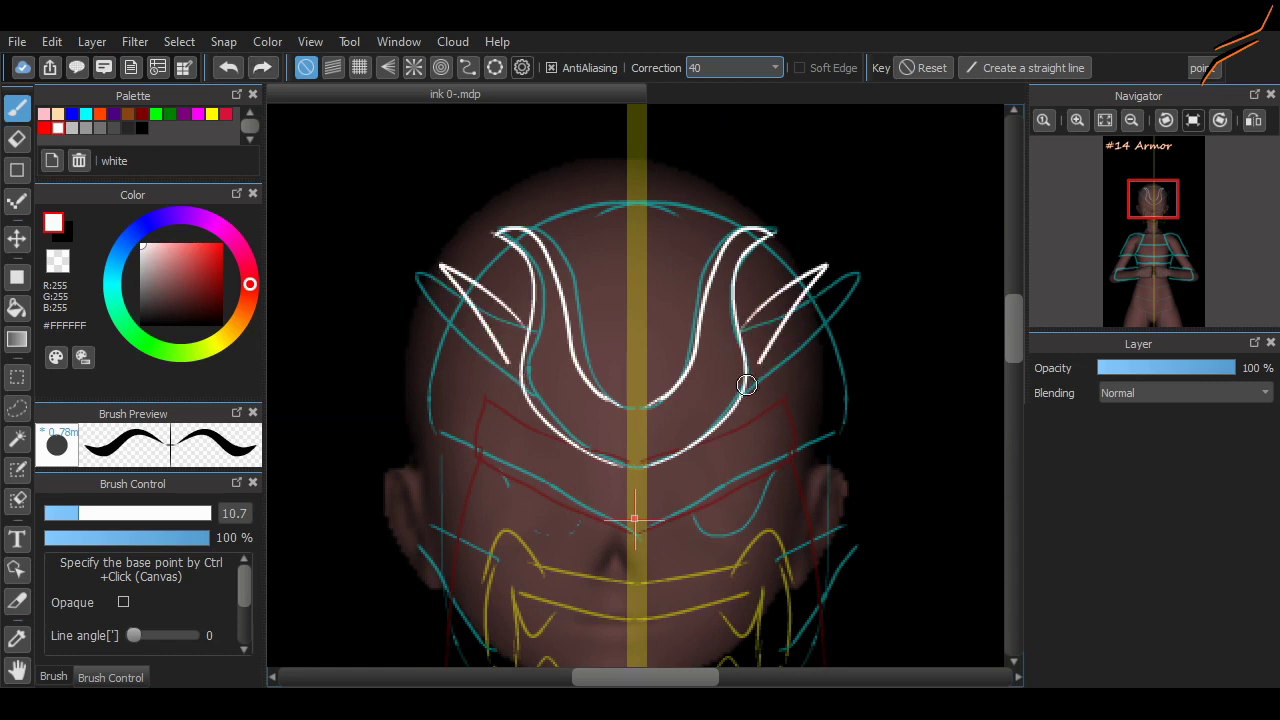
Step: Ink the brow plate and the side guards running down past the cheeks with outward flares in white
scroll(765, 205, "down", 3)
mouse_move(765, 205)
left_mouse_down()
mouse_move(780, 314)
mouse_move(794, 266)
mouse_move(650, 325)
left_mouse_up()
mouse_move(795, 292)
left_mouse_down()
mouse_move(789, 370)
mouse_move(824, 507)
left_mouse_up()
scroll(879, 259, "down", 3)
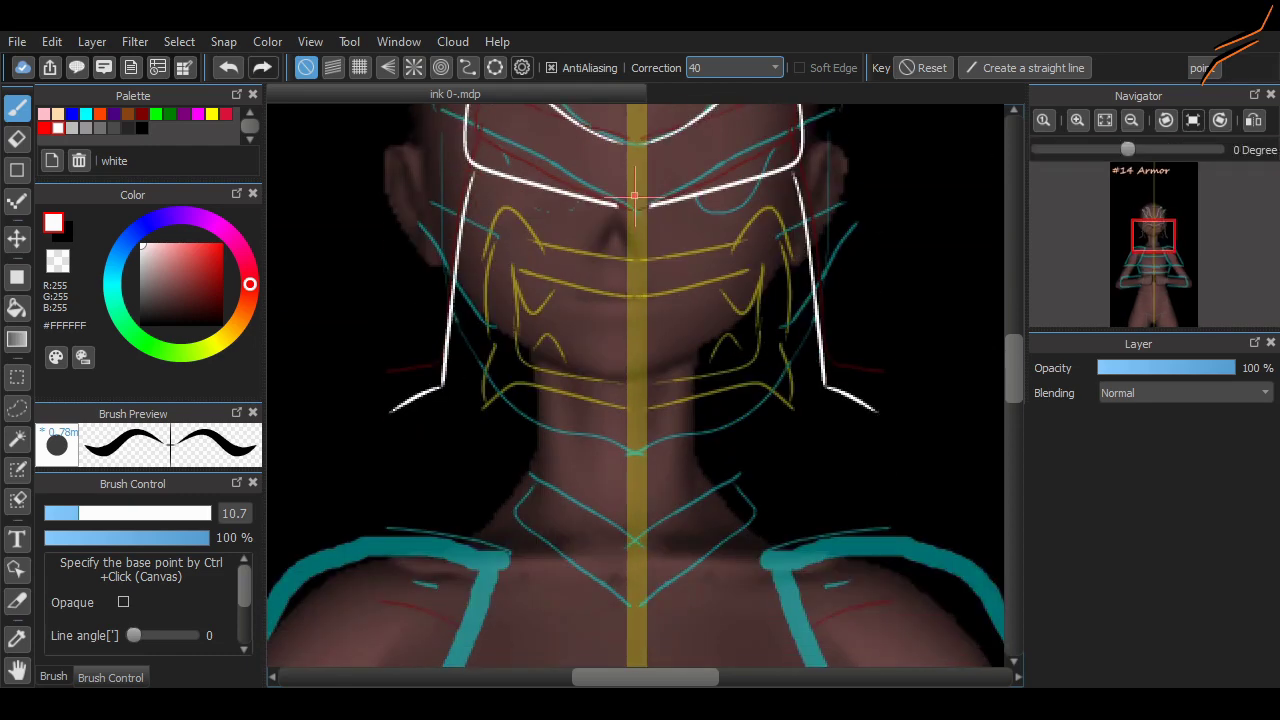
Step: Ink the mask's upper and lower edges and its mouth opening with four fangs in mirrored white lines
scroll(751, 394, "up", 2)
mouse_move(640, 398)
left_mouse_down()
mouse_move(786, 409)
mouse_move(750, 510)
mouse_move(754, 586)
mouse_move(766, 537)
mouse_move(851, 473)
left_mouse_up()
left_click_drag(650, 346, 780, 318)
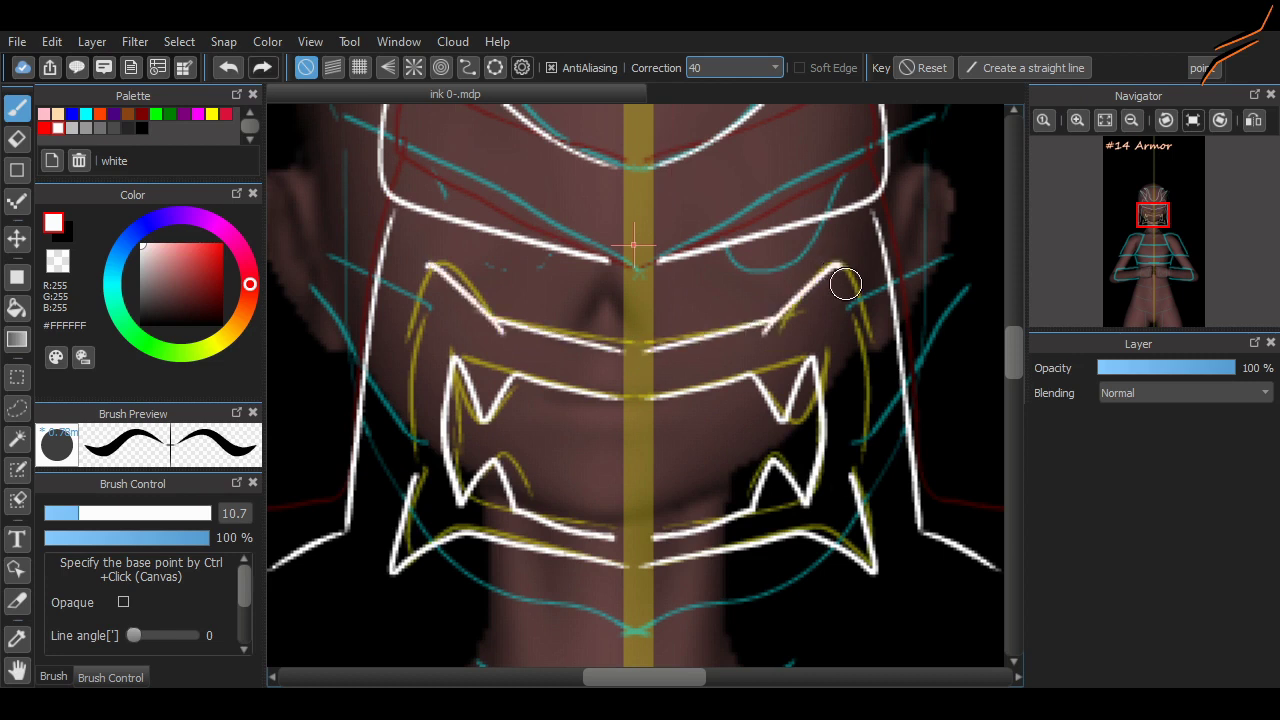
Step: Ink the mask's outer side edges from the upper points to the lower corners, undoing and redrawing them until they fit
left_click_drag(843, 277, 843, 491)
key("ctrl+z")
key("ctrl+y")
key("ctrl+z")
left_click_drag(765, 330, 829, 497)
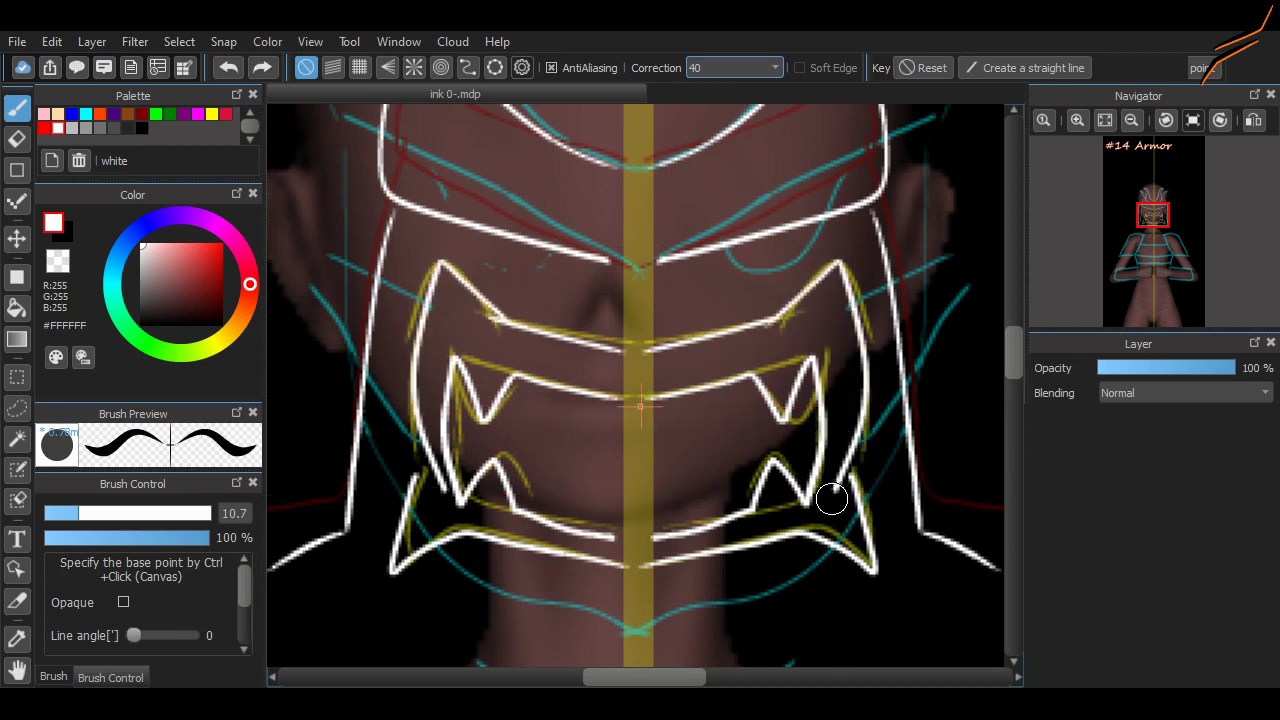
key("ctrl+z")
key("ctrl+y")
key("ctrl+z")
mouse_move(770, 255)
left_mouse_down()
mouse_move(857, 366)
mouse_move(870, 525)
left_mouse_up()
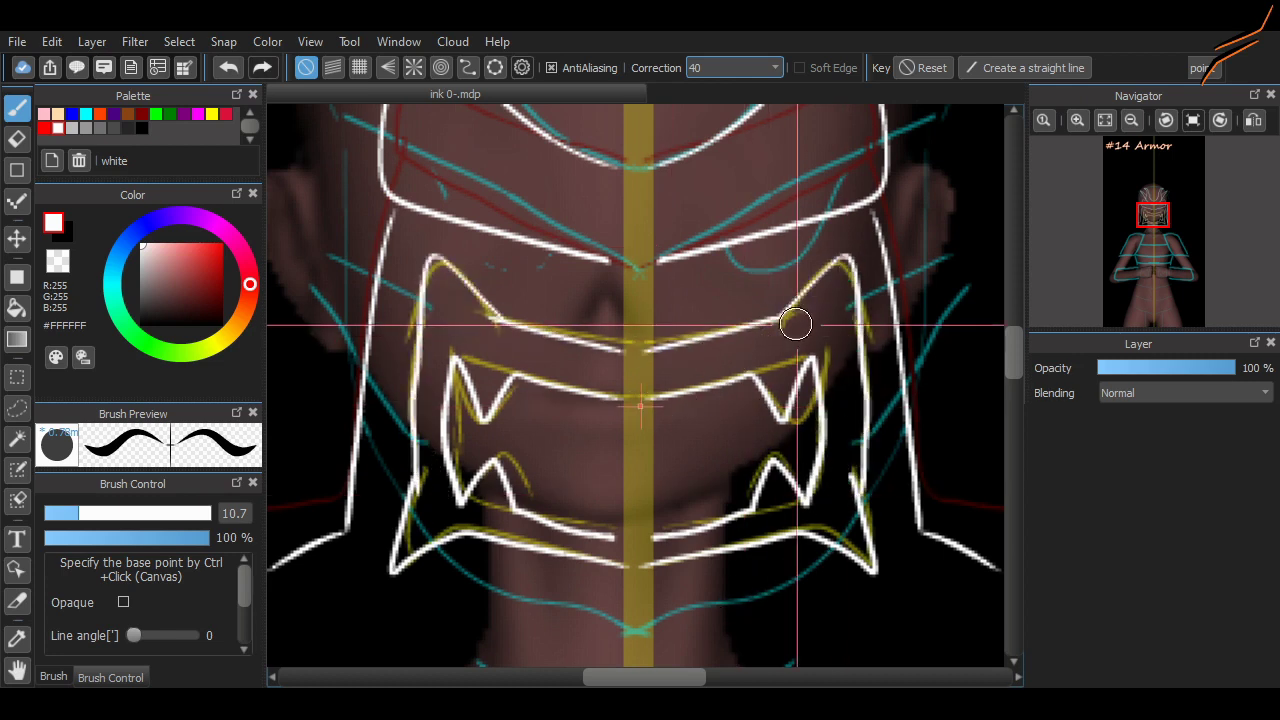
key("ctrl+z")
left_click_drag(818, 240, 860, 509)
Step: Ink the helmet's rounded dome in white, from the crown down to both sides of the brow plate
scroll(860, 509, "up", 1)
scroll(640, 415, "down", 5)
scroll(638, 395, "up", 9)
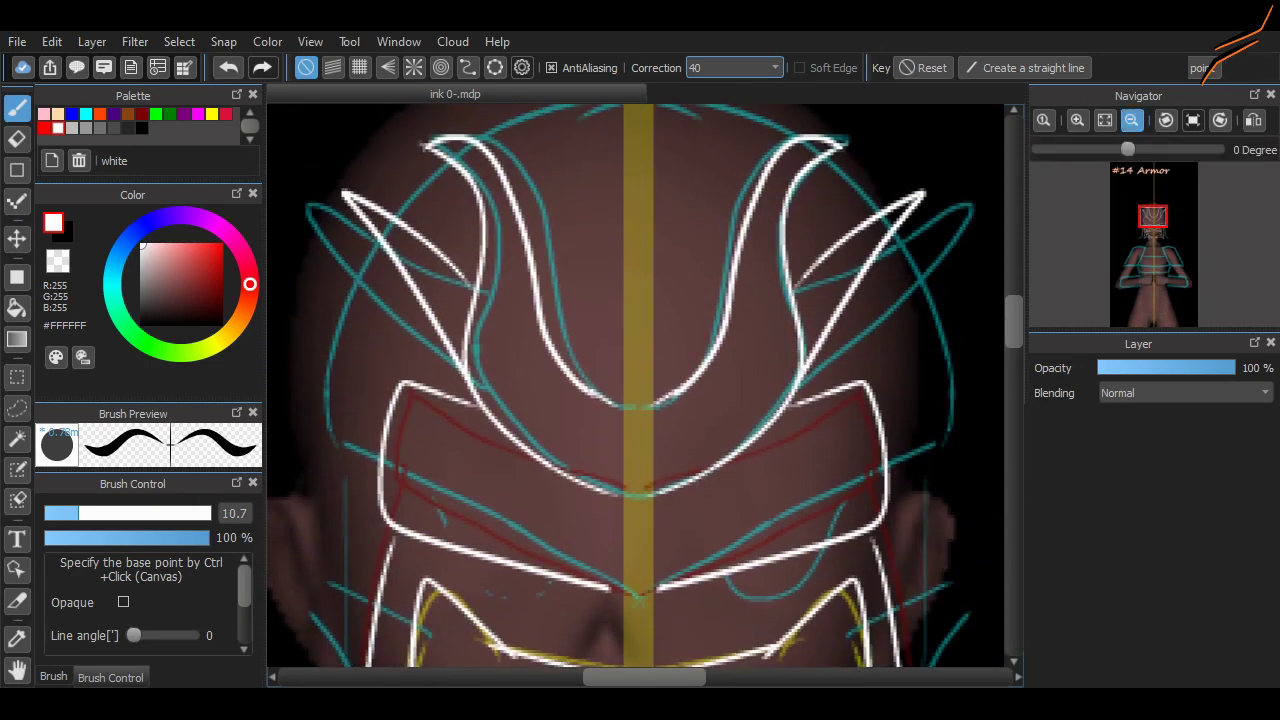
mouse_move(632, 194)
left_mouse_down()
mouse_move(790, 302)
mouse_move(840, 458)
left_mouse_up()
key("ctrl+z")
key("ctrl+z")
key("ctrl+z")
left_click_drag(632, 188, 850, 450)
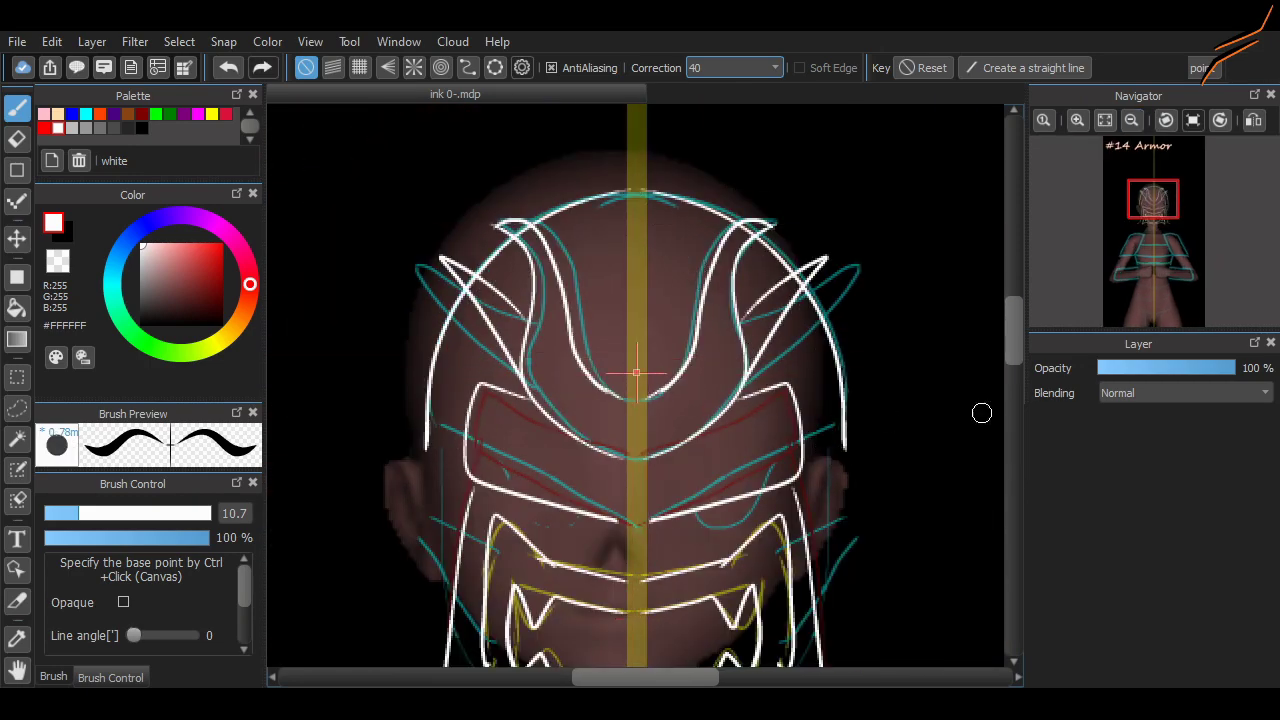
Step: Ink the helmet's outer side guards from the dome's ends down past the ears in mirrored white lines, and select the Eraser
scroll(863, 333, "down", 5)
key("ctrl+z")
left_click_drag(843, 238, 880, 452)
key("ctrl+z")
key("ctrl+z")
scroll(813, 277, "up", 5)
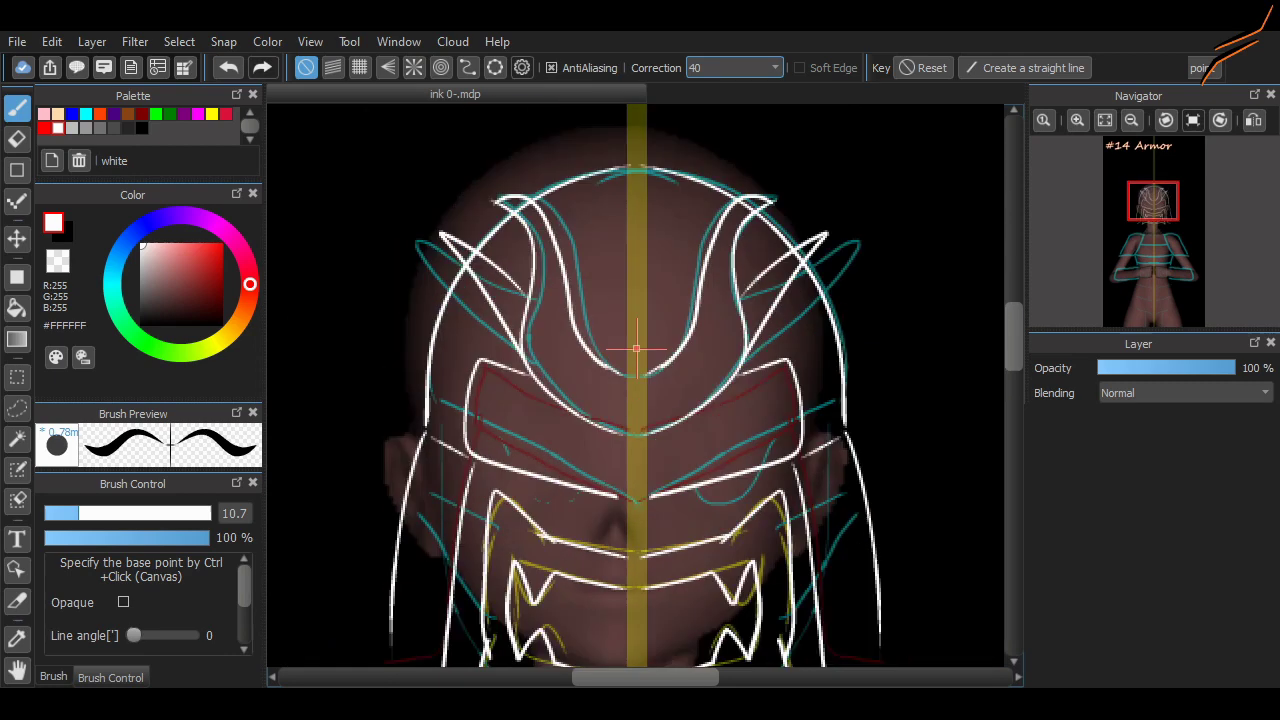
key("e")
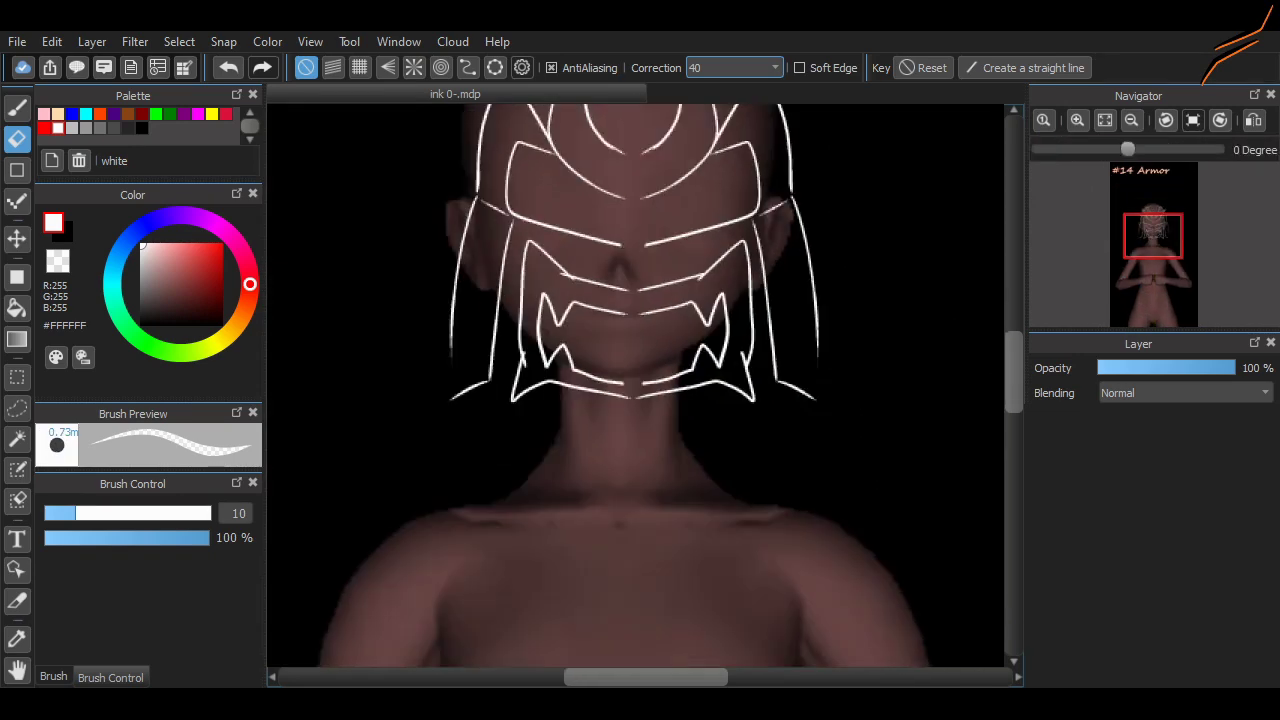
Step: Ink curved overlapping bands across the helmet's side guards and short connecting strokes to the mask with the mirrored white brush
scroll(570, 490, "up", 2)
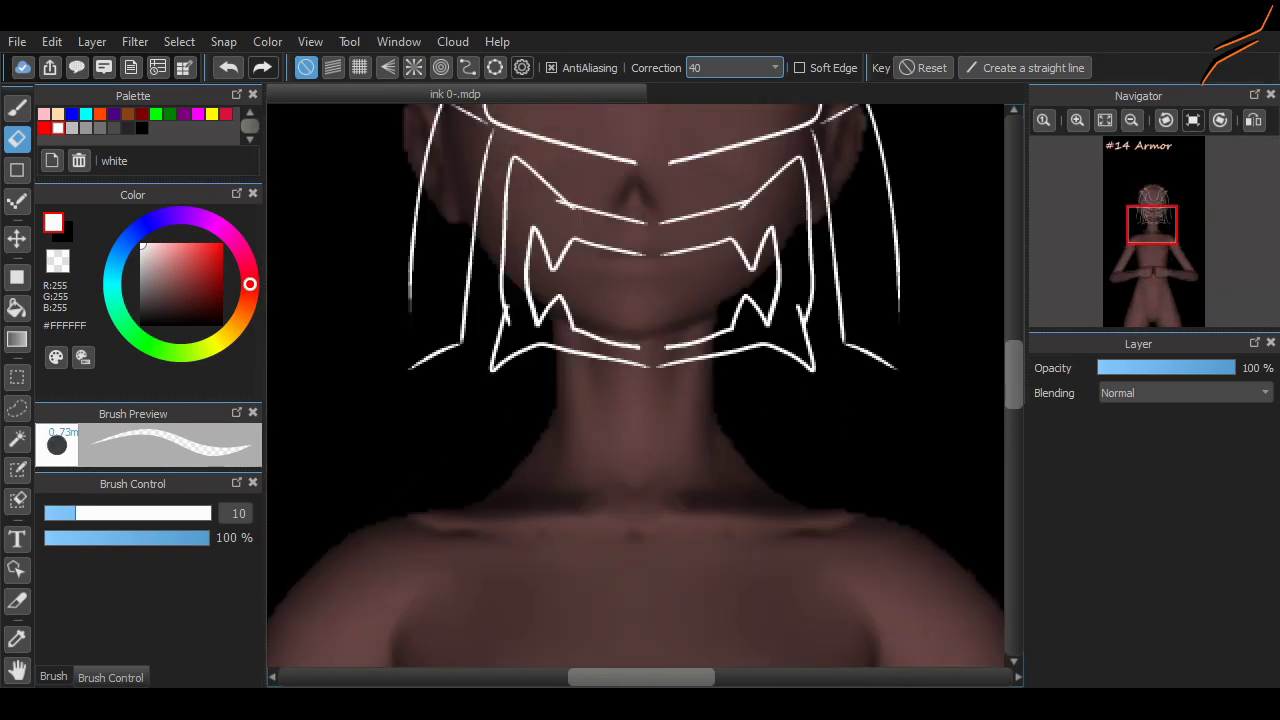
key("b")
scroll(635, 385, "down", 2)
scroll(645, 371, "up", 3)
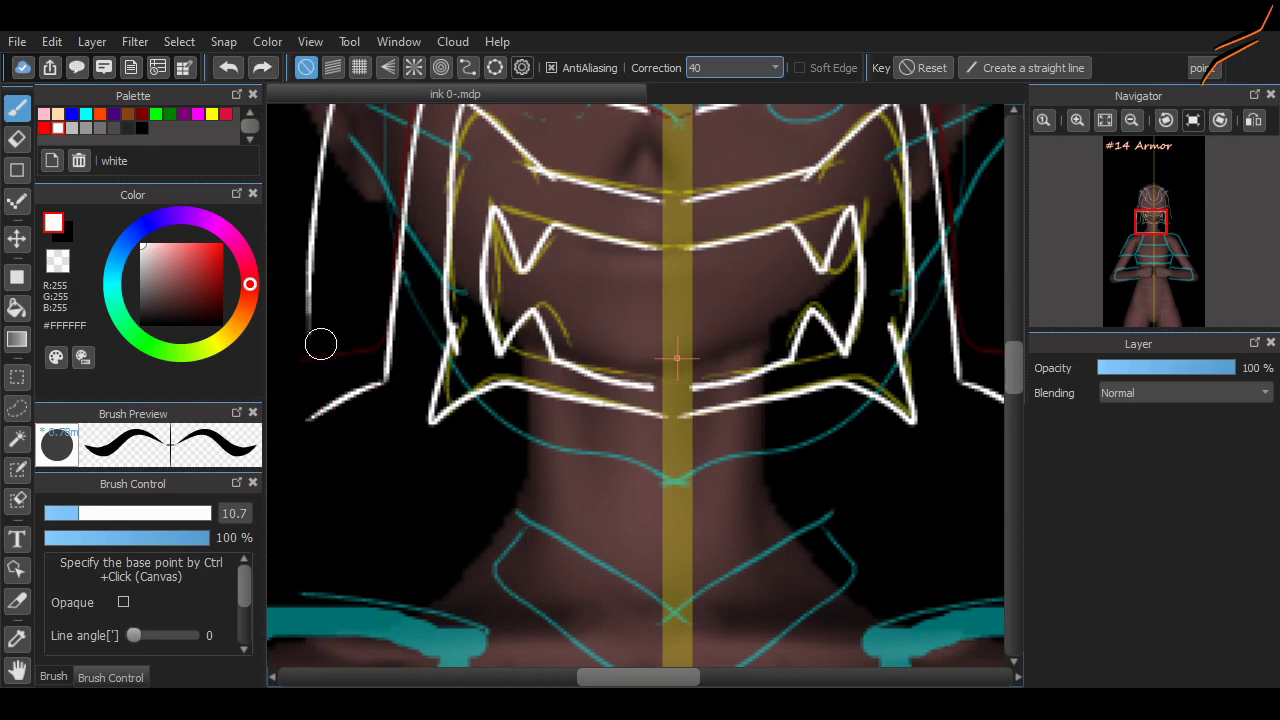
scroll(323, 298, "up", 3)
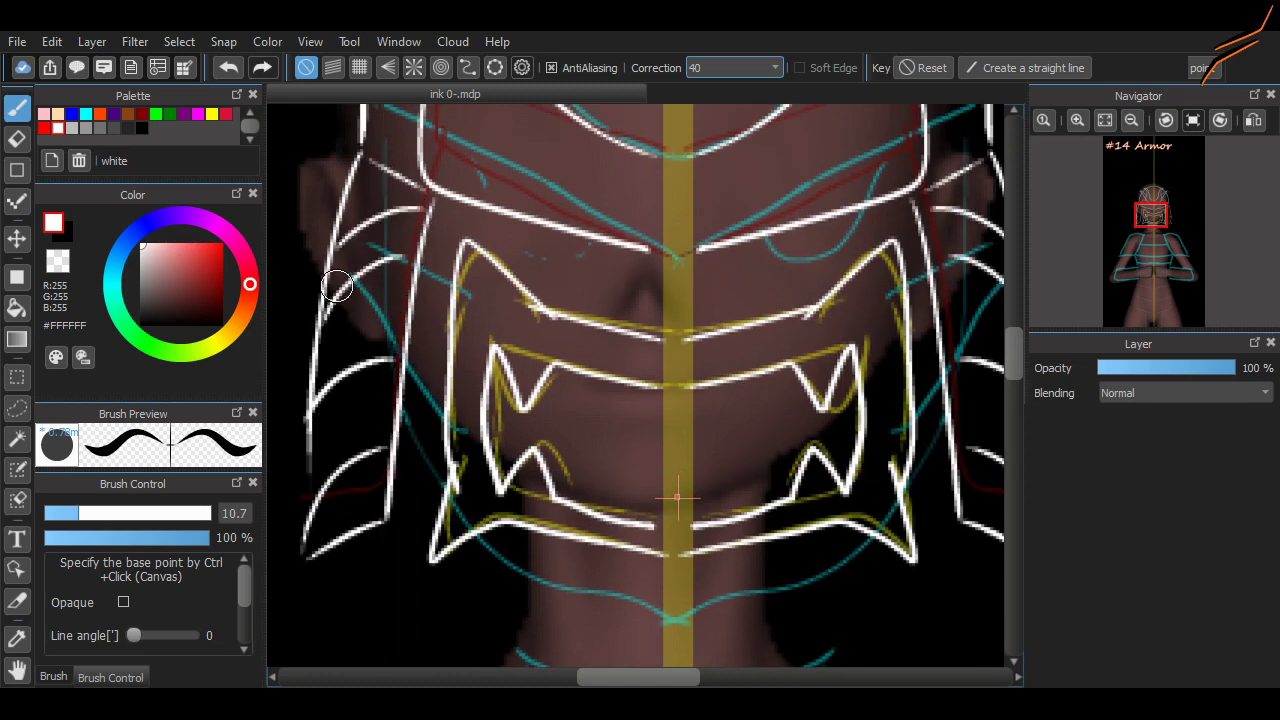
scroll(495, 335, "down", 3)
scroll(428, 314, "up", 3)
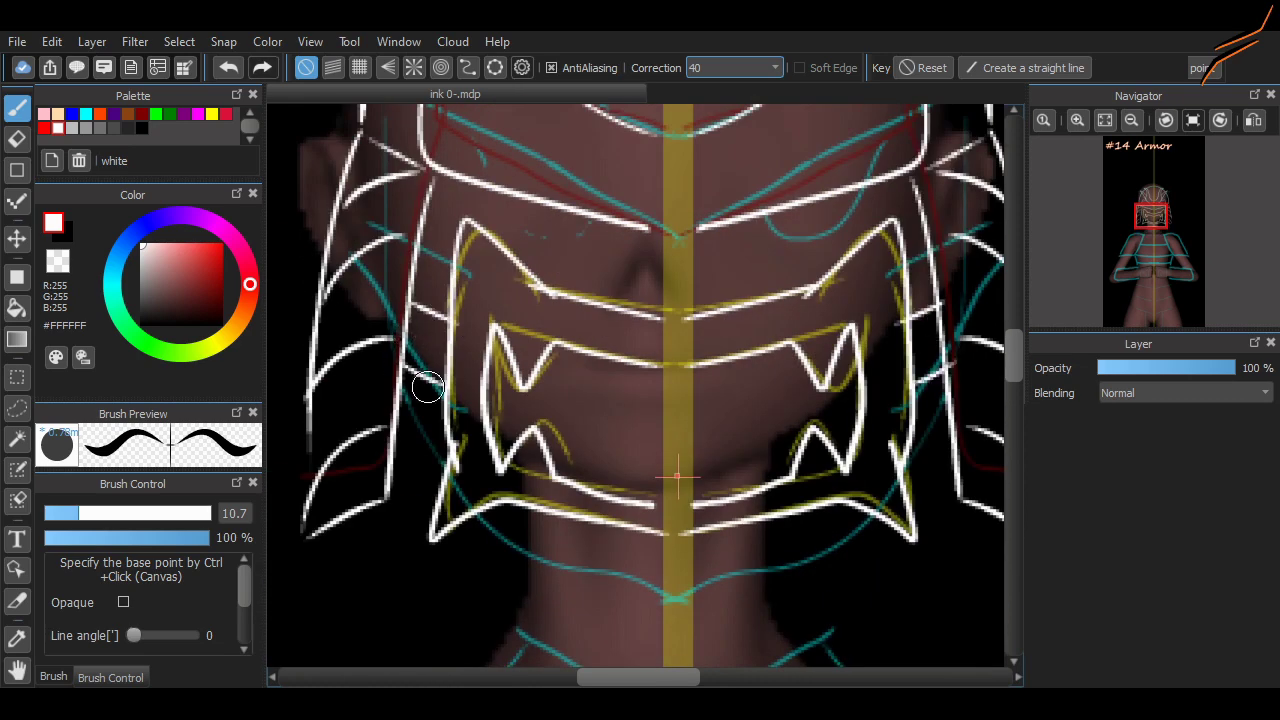
scroll(772, 399, "up", 5)
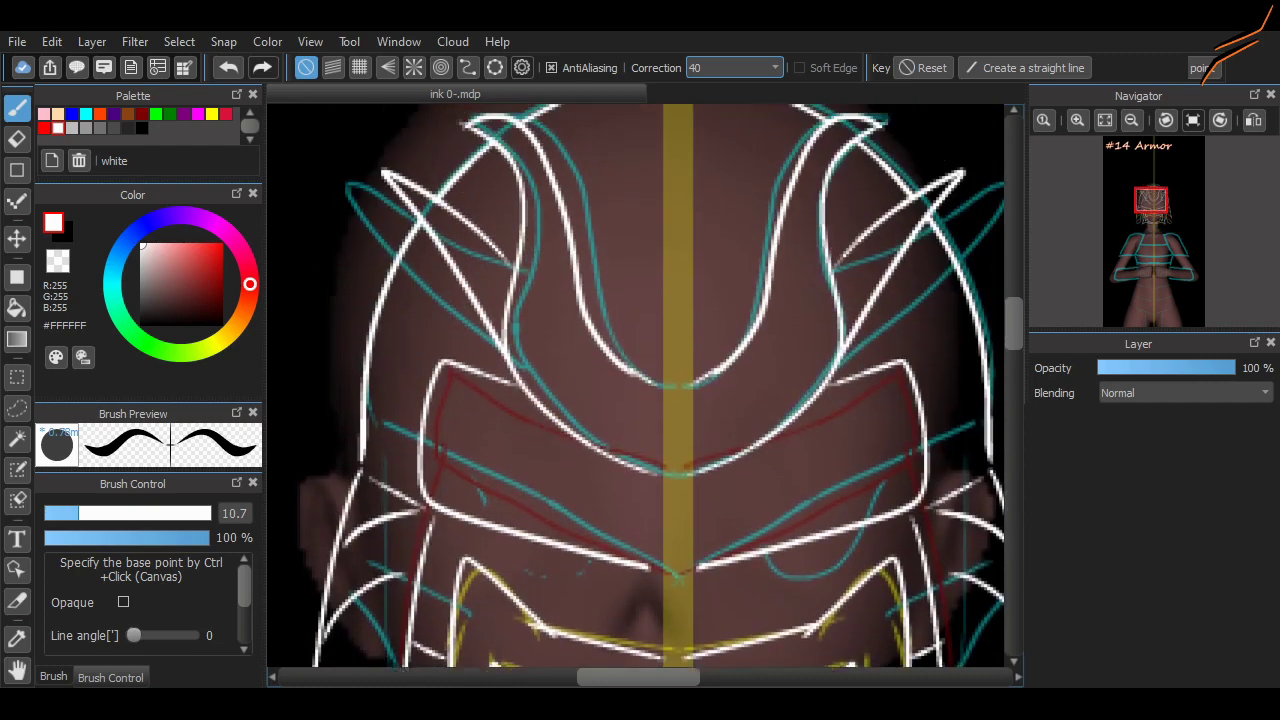
Step: Ink the helmet's chin strap as mirrored lines meeting below the mask, ending in a small looped bow, redrawing misplaced strokes
scroll(772, 399, "down", 9)
left_click_drag(472, 216, 661, 311)
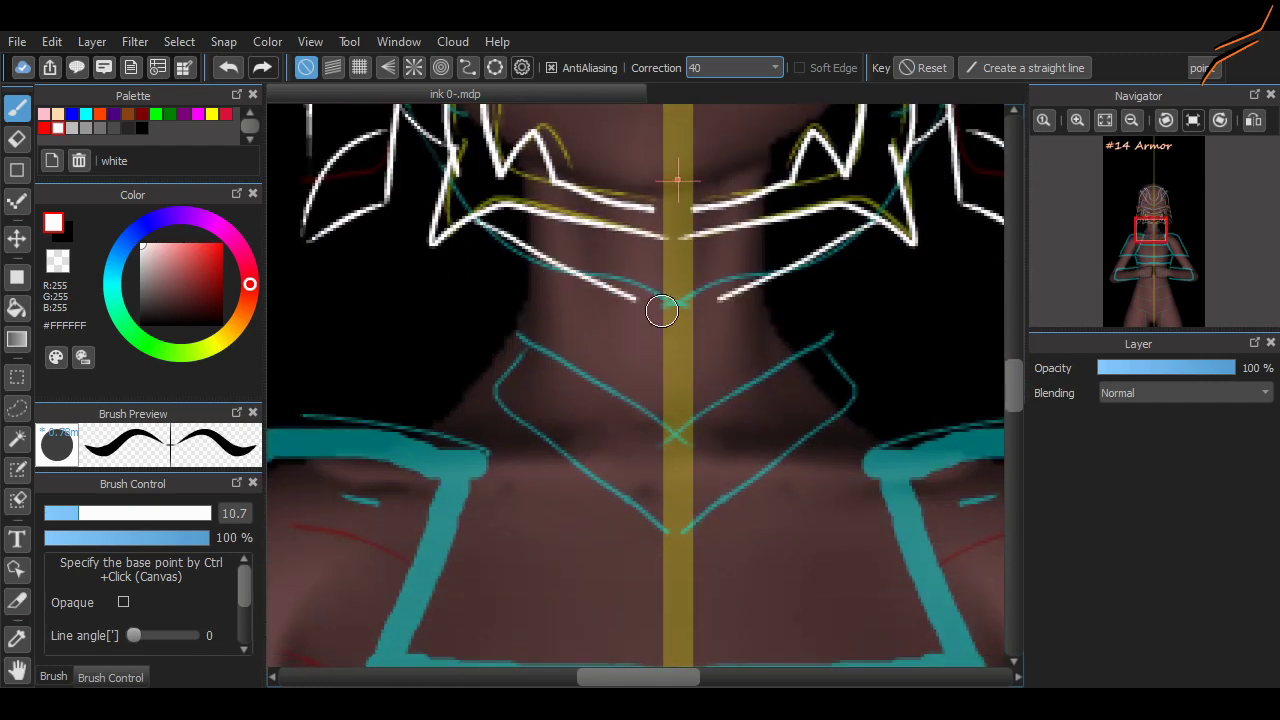
key("ctrl+z")
mouse_move(492, 218)
left_mouse_down()
mouse_move(717, 329)
mouse_move(620, 286)
mouse_move(703, 302)
left_mouse_up()
key("ctrl+z")
key("ctrl+z")
key("ctrl+z")
scroll(678, 312, "up", 4)
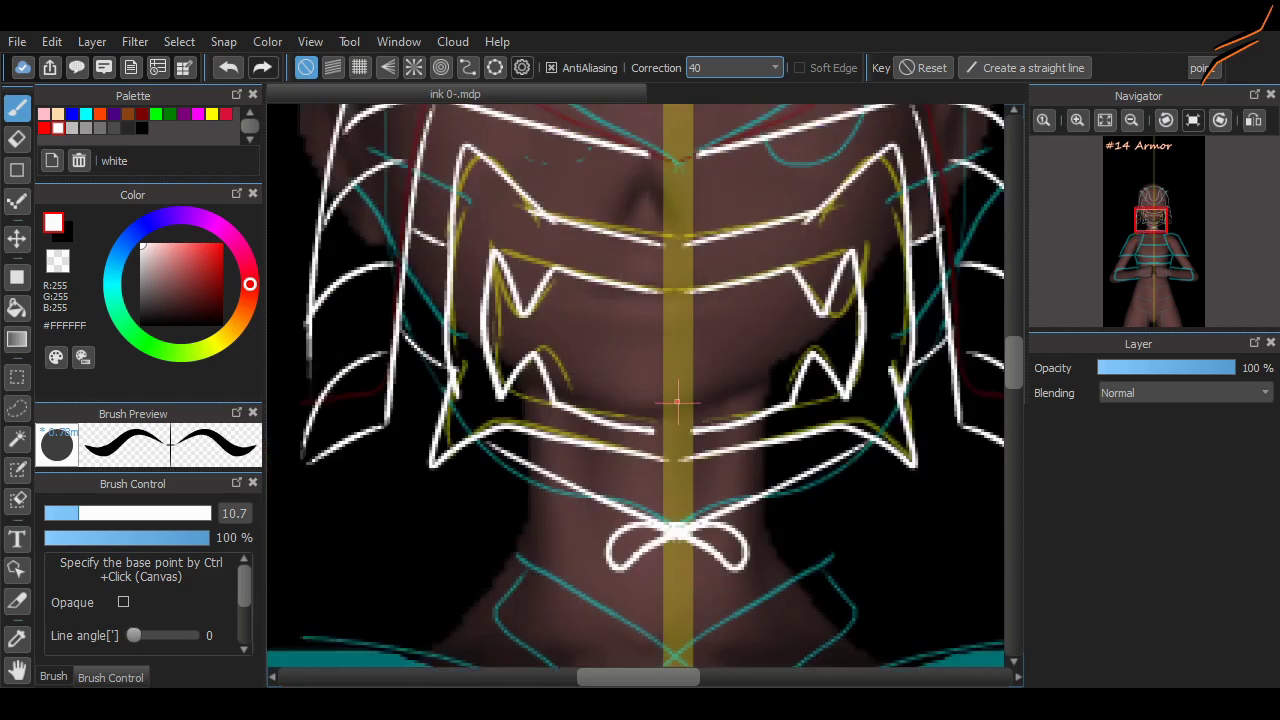
Step: Ink the V-shaped collar plate below the bow with rounded outer corners and a pointed lower edge
scroll(678, 312, "down", 4)
mouse_move(686, 452)
left_mouse_down()
mouse_move(726, 560)
mouse_move(787, 515)
left_mouse_up()
key("ctrl+z")
key("ctrl+z")
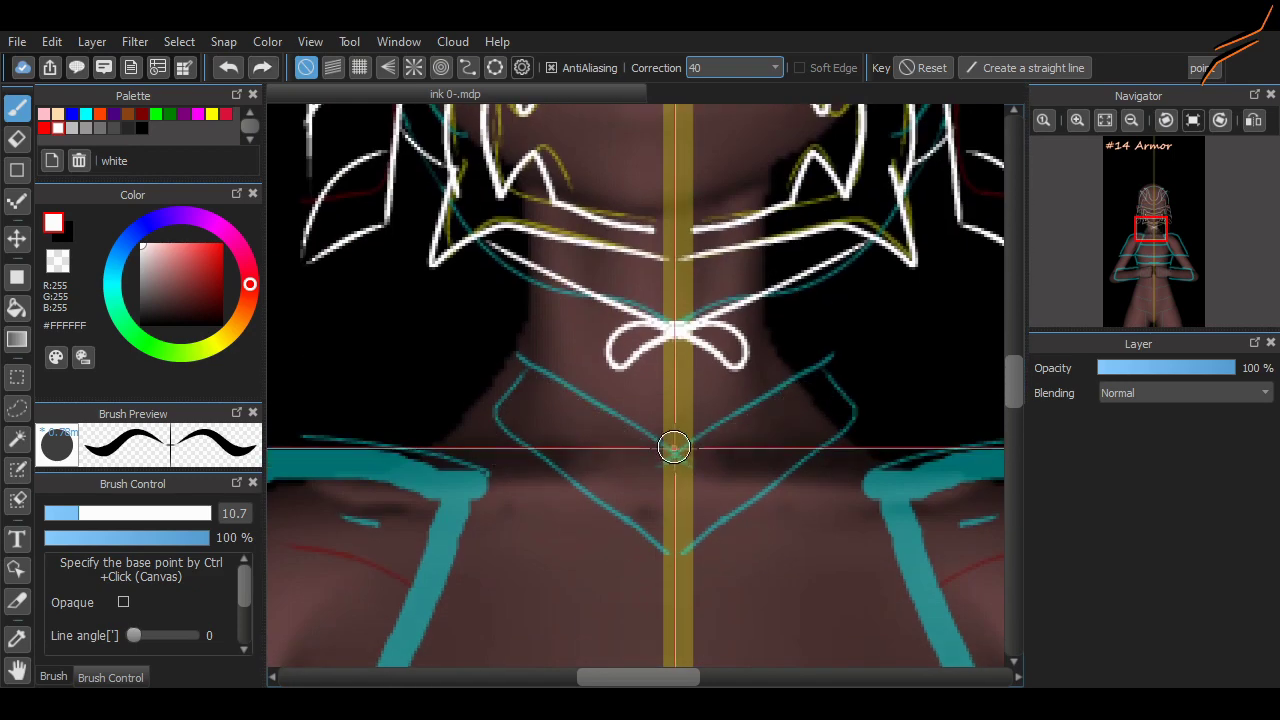
mouse_move(674, 449)
left_mouse_down()
mouse_move(830, 377)
mouse_move(693, 528)
left_mouse_up()
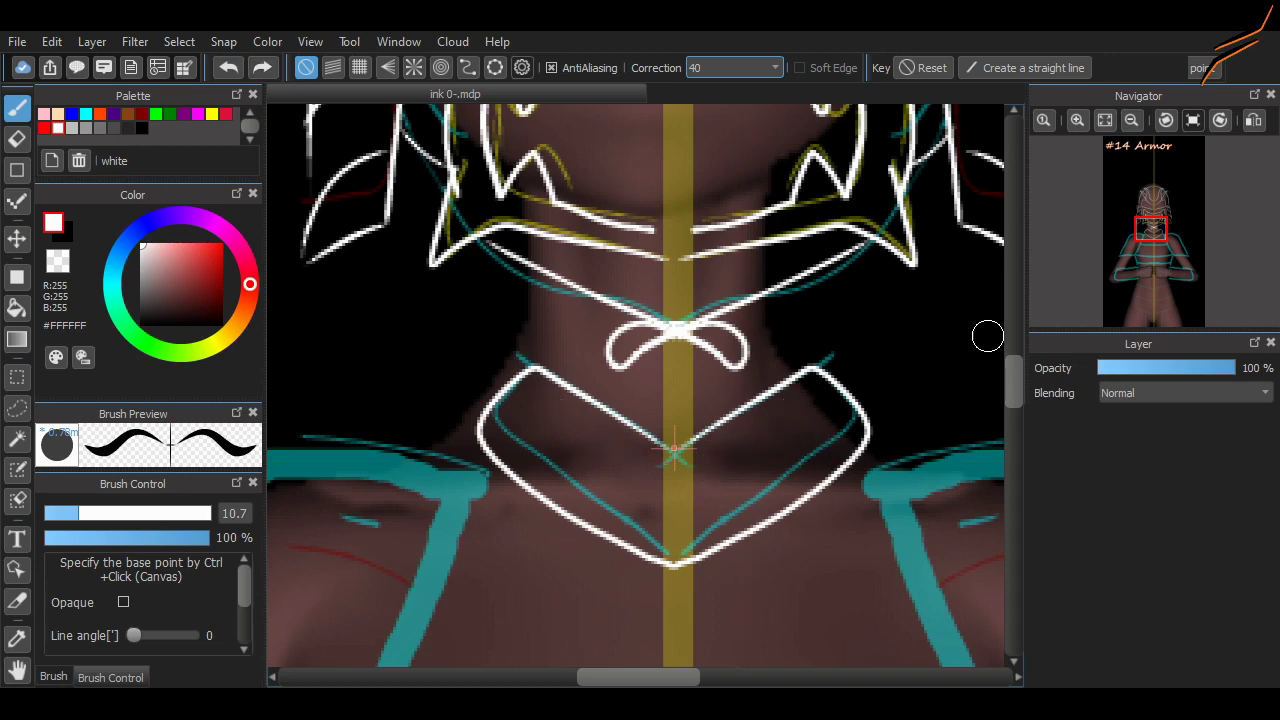
key("ctrl+minus")
key("ctrl+minus")
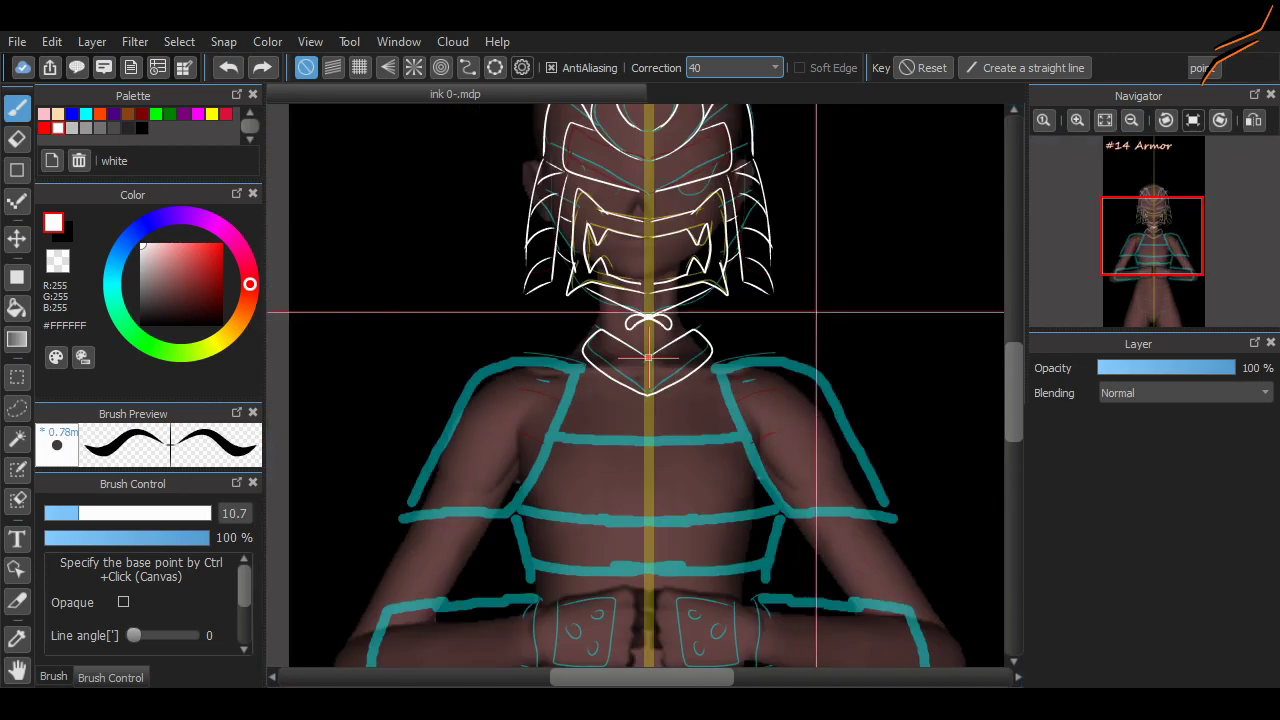
key("ctrl+plus")
left_click_drag(748, 290, 985, 285)
key("ctrl+minus")
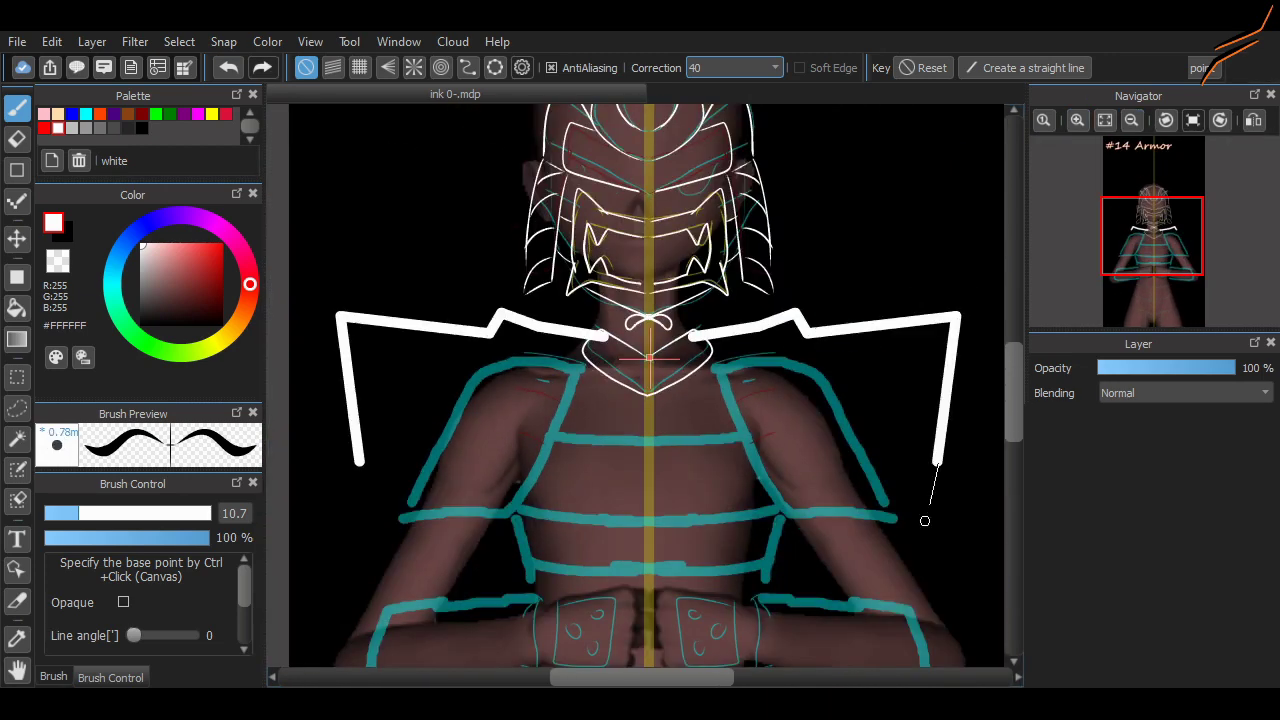
key("ctrl+z")
Step: Ink mirrored neck side lines running from beneath the chin strap down toward the collar plate
key("ctrl+plus")
key("ctrl+plus")
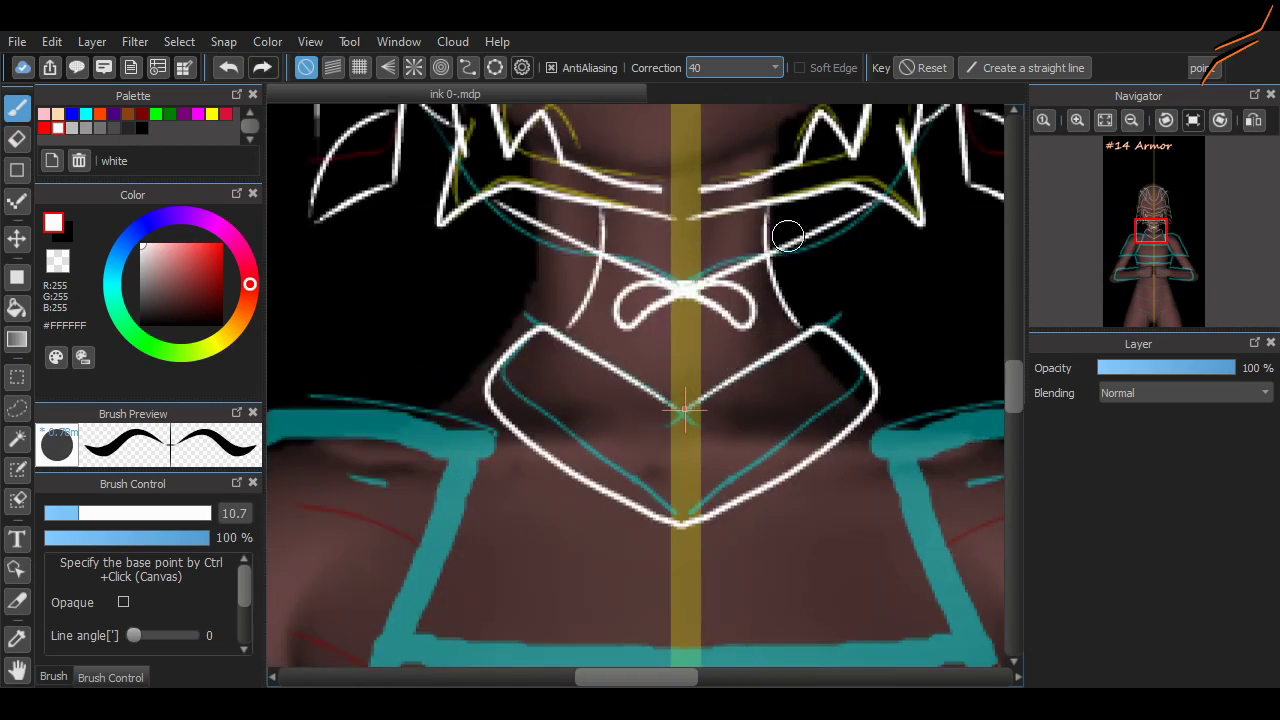
left_click_drag(760, 208, 762, 349)
Step: Ink a mirrored pair of near-vertical lines between the thighs, down to the canvas's lower edge
scroll(997, 368, "down", 8)
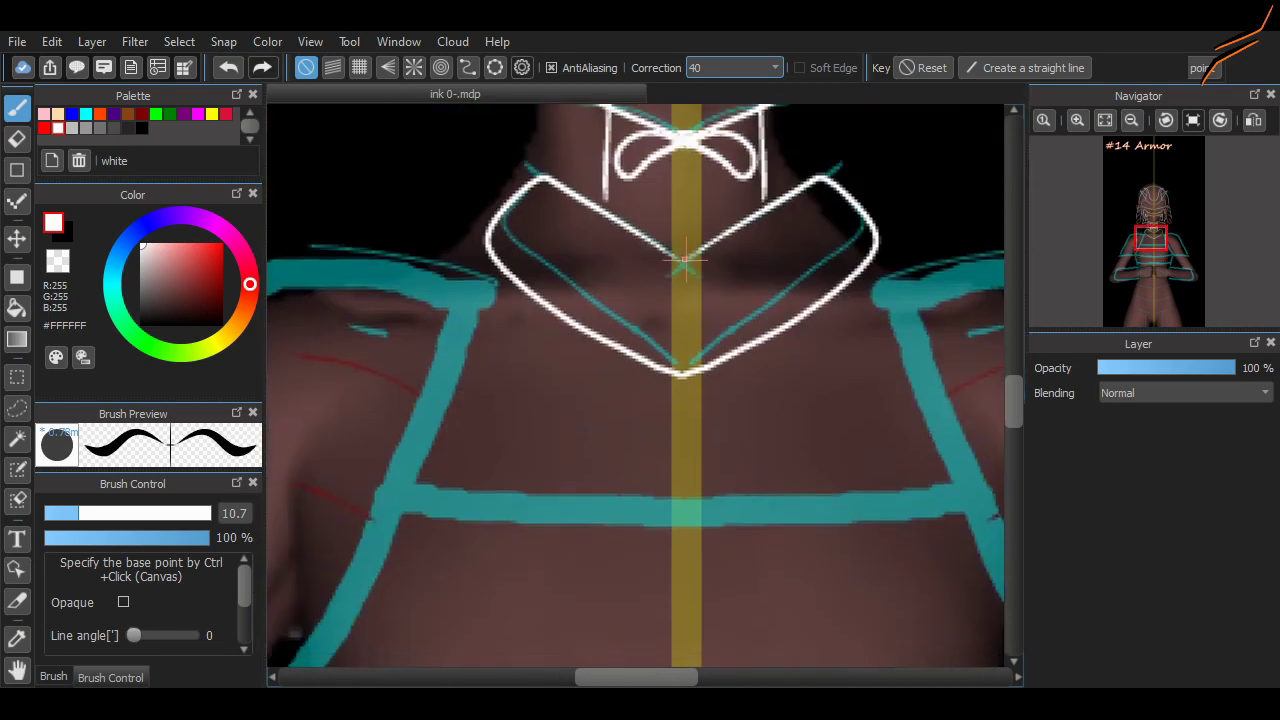
scroll(997, 368, "down", 6)
left_click_drag(778, 342, 784, 464)
left_click_drag(787, 526, 785, 614)
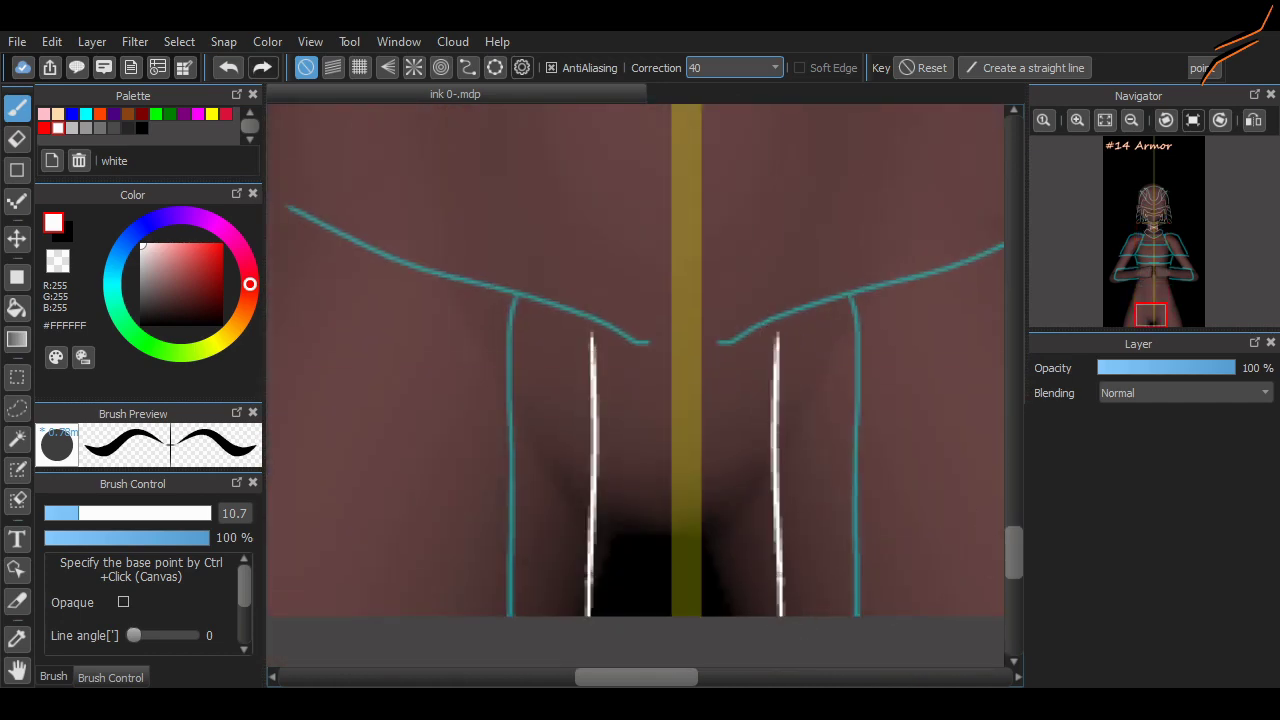
Step: Ink the hand plates with straight outer edges, a notched inner edge and three circles on each plate
scroll(771, 277, "up", 10)
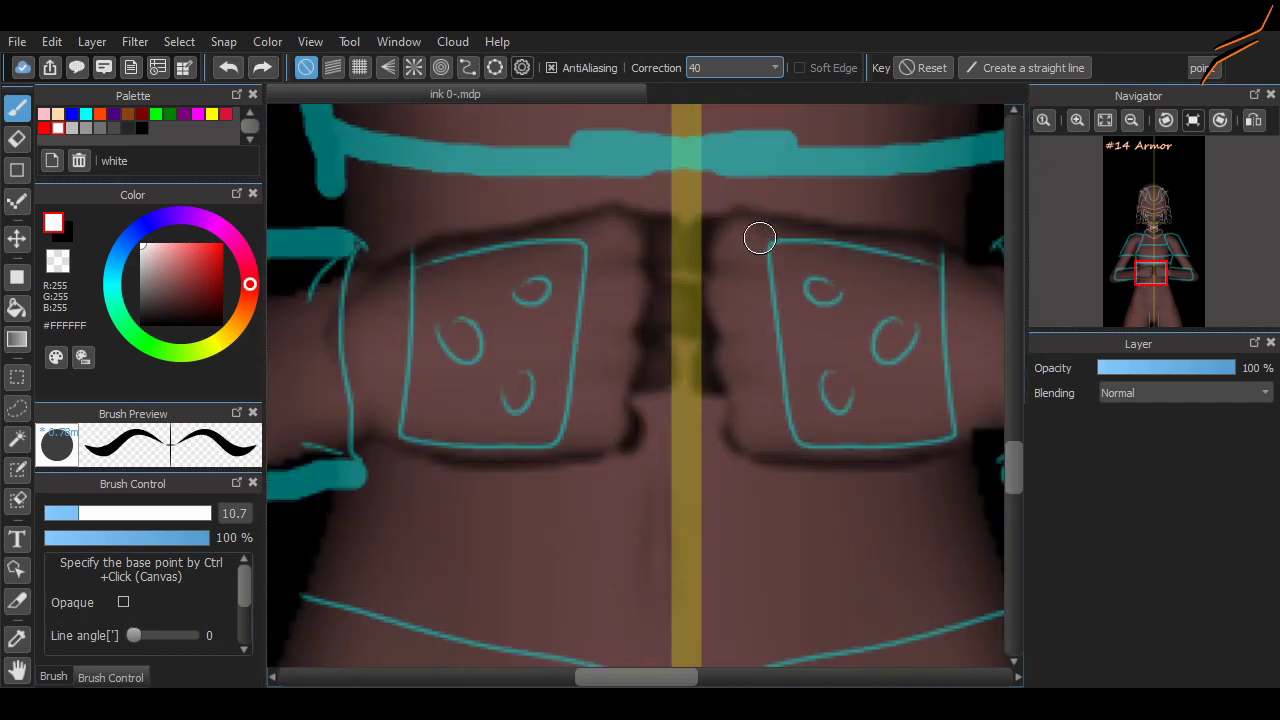
mouse_move(757, 238)
left_mouse_down()
mouse_move(800, 442)
mouse_move(838, 238)
mouse_move(944, 256)
left_mouse_up()
left_click_drag(800, 442, 955, 432)
left_click_drag(944, 256, 953, 420)
left_click_drag(770, 240, 803, 440)
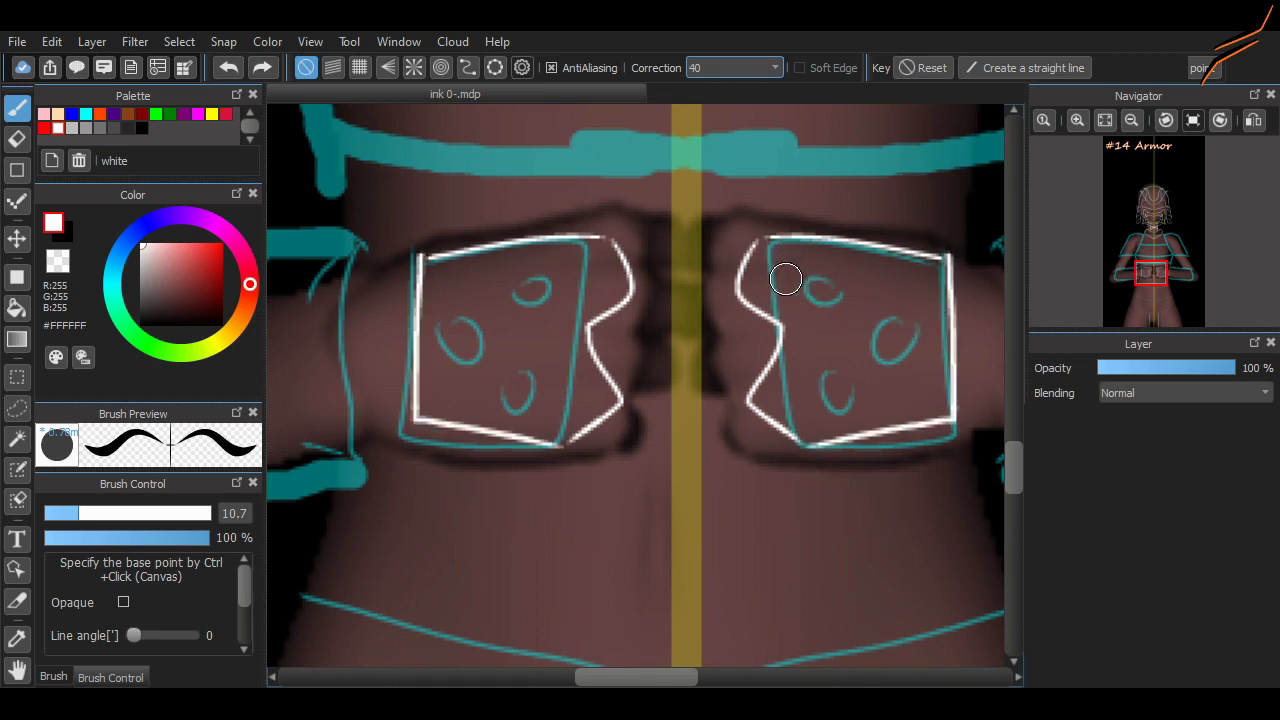
left_click_drag(786, 277, 798, 262)
mouse_move(835, 352)
left_mouse_down()
mouse_move(826, 363)
mouse_move(835, 352)
left_mouse_up()
left_click_drag(891, 292, 888, 295)
Step: Ink the rounded glove outline around each hand plate and a curved wrist cuff joined by two short lines
scroll(713, 508, "right", 3)
mouse_move(680, 507)
left_mouse_down()
mouse_move(846, 470)
mouse_move(852, 310)
mouse_move(704, 248)
left_mouse_up()
key("ctrl+z")
mouse_move(603, 251)
left_mouse_down()
mouse_move(604, 323)
mouse_move(657, 475)
mouse_move(586, 315)
mouse_move(640, 497)
left_mouse_up()
key("ctrl+z")
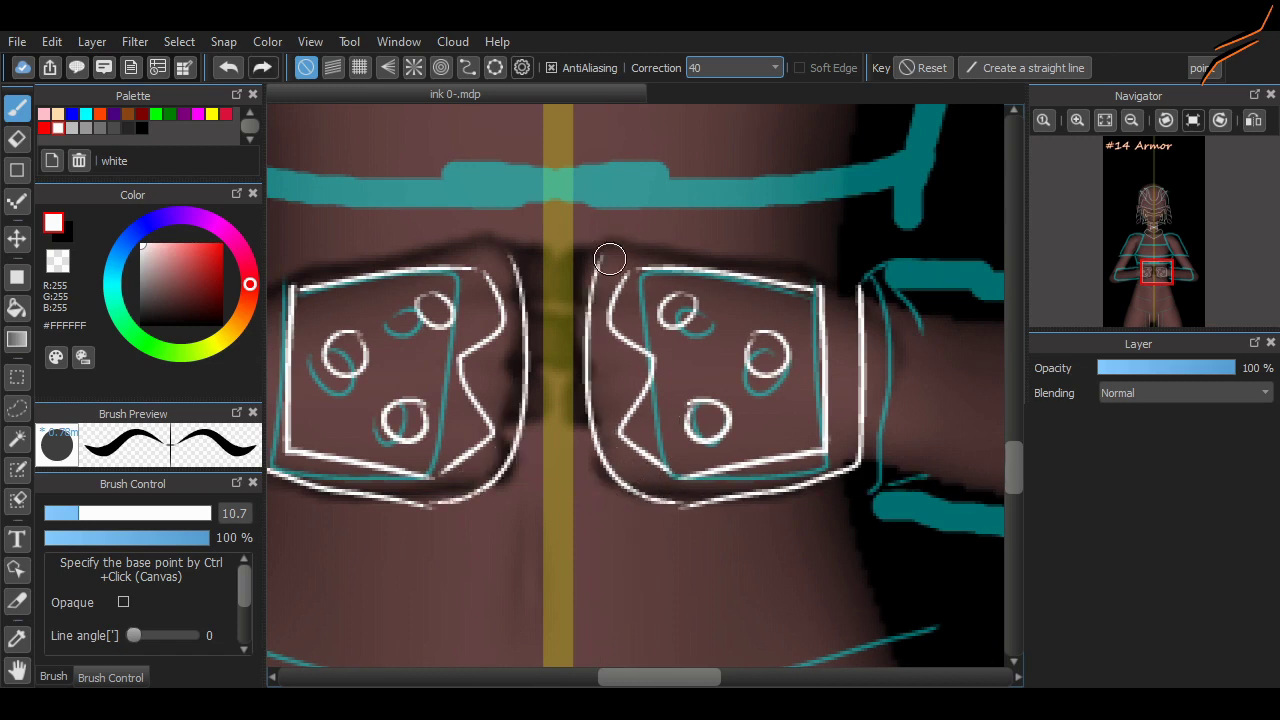
left_click_drag(609, 259, 858, 283)
scroll(700, 590, "right", 5)
left_click_drag(742, 264, 755, 460)
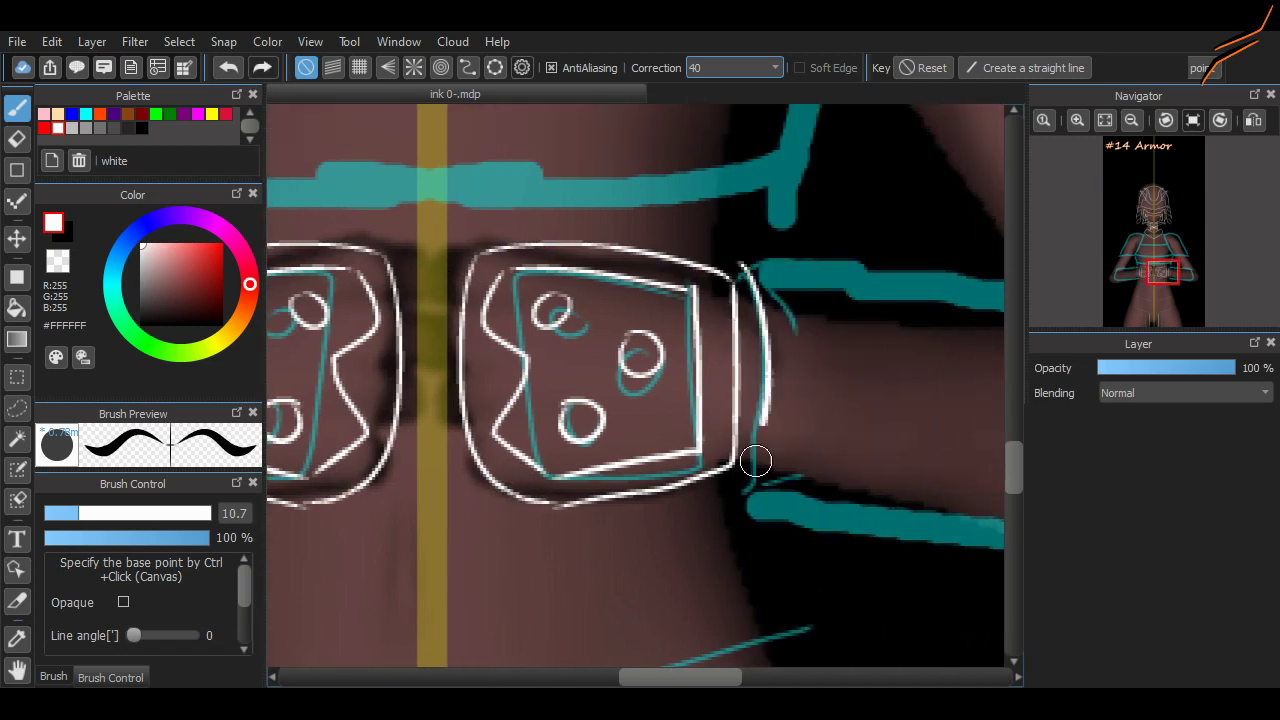
scroll(749, 430, "left", 10)
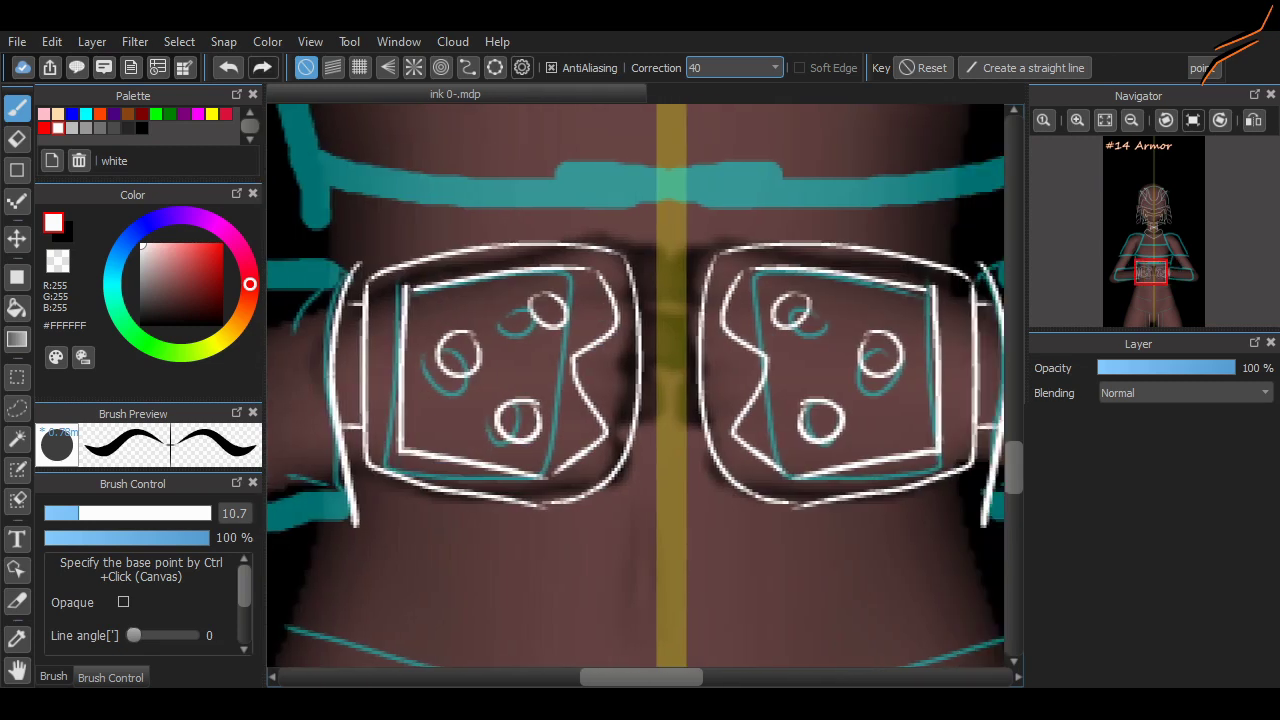
Step: Reduce the brush size to 3 and ink the shoulder plates' slanted inner edges as straight mirrored lines
scroll(384, 543, "down", 3)
scroll(808, 540, "down", 2)
scroll(650, 500, "right", 2)
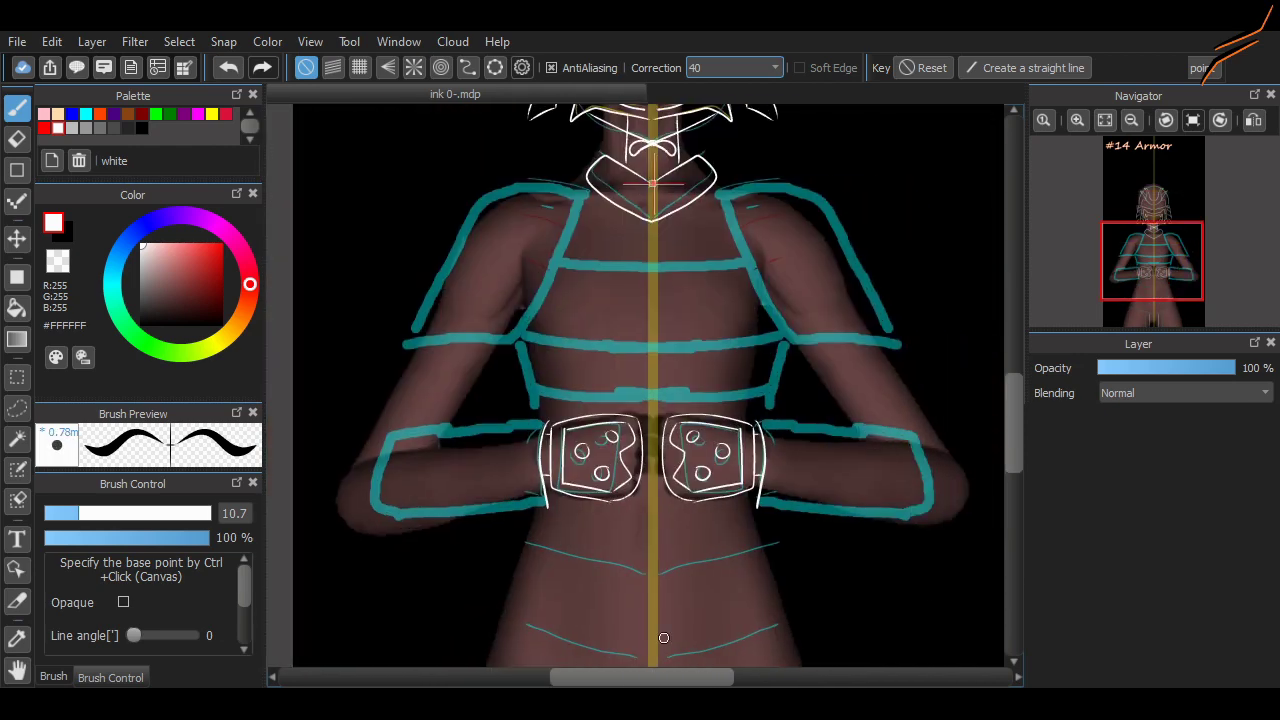
scroll(678, 308, "up", 4)
key("[")
key("[")
key("[")
key("[")
mouse_move(815, 332)
left_mouse_down()
mouse_move(950, 268)
mouse_move(800, 404)
left_mouse_up()
key("ctrl+z")
left_click_drag(778, 326, 890, 548)
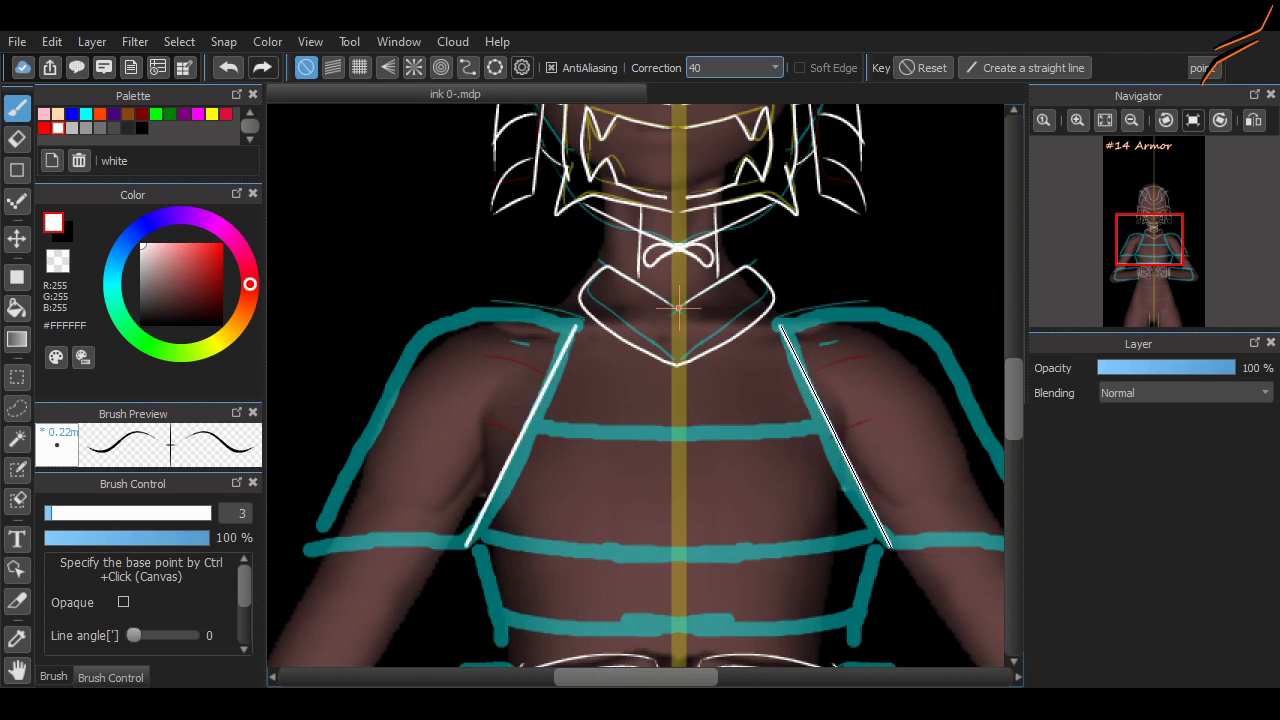
Step: Ink the shoulder plates' lower and outer edges and add two pointed spikes on top of each
scroll(794, 575, "right", 5)
left_click(805, 331)
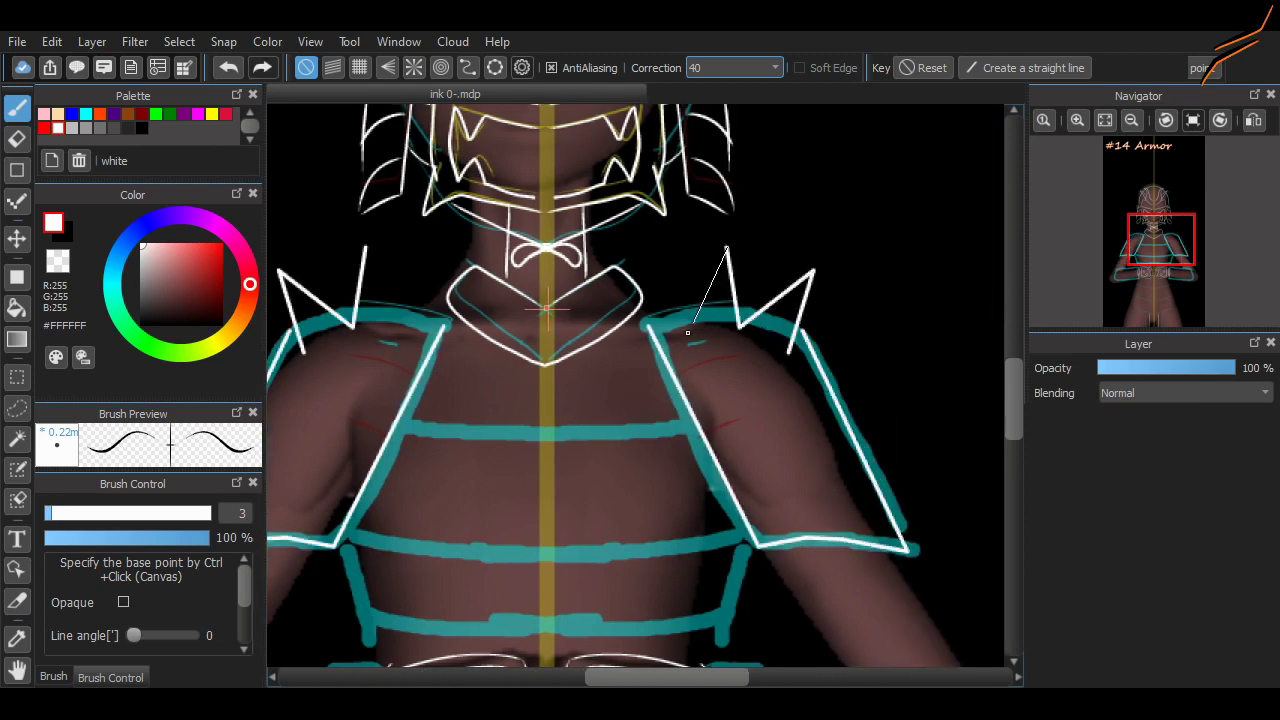
scroll(547, 311, "down", 3)
scroll(654, 283, "up", 3)
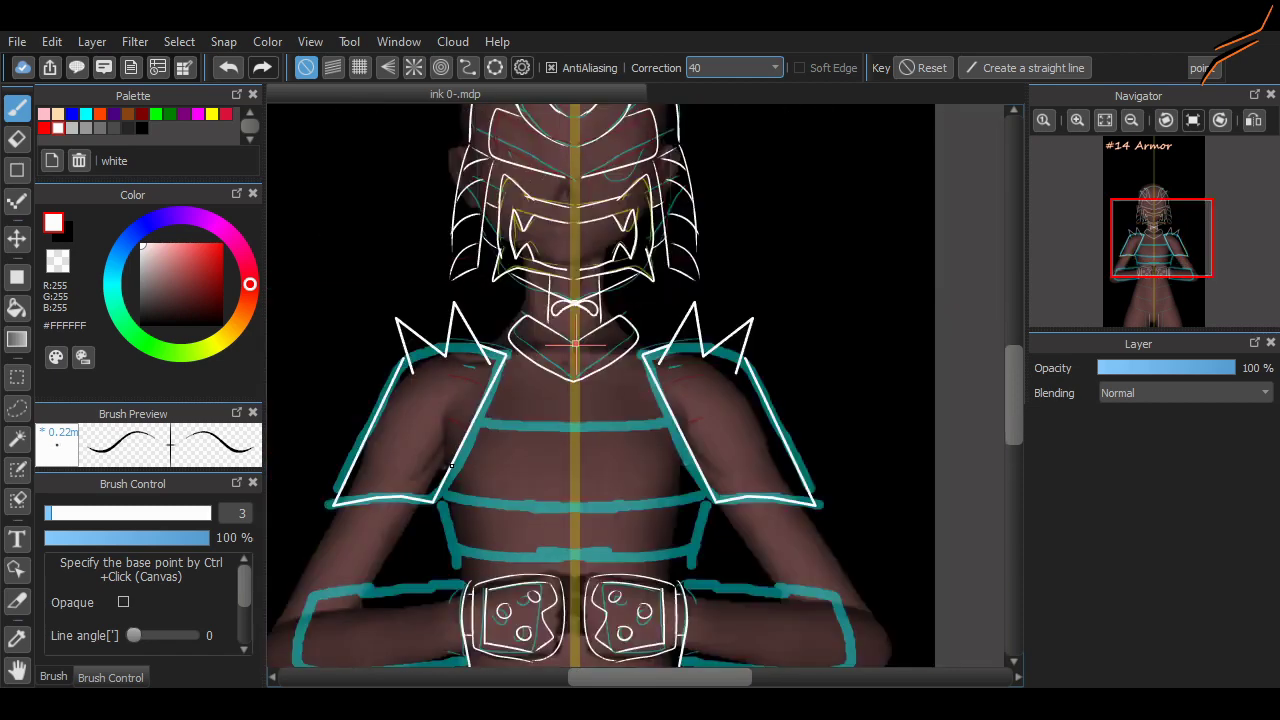
scroll(654, 283, "up", 3)
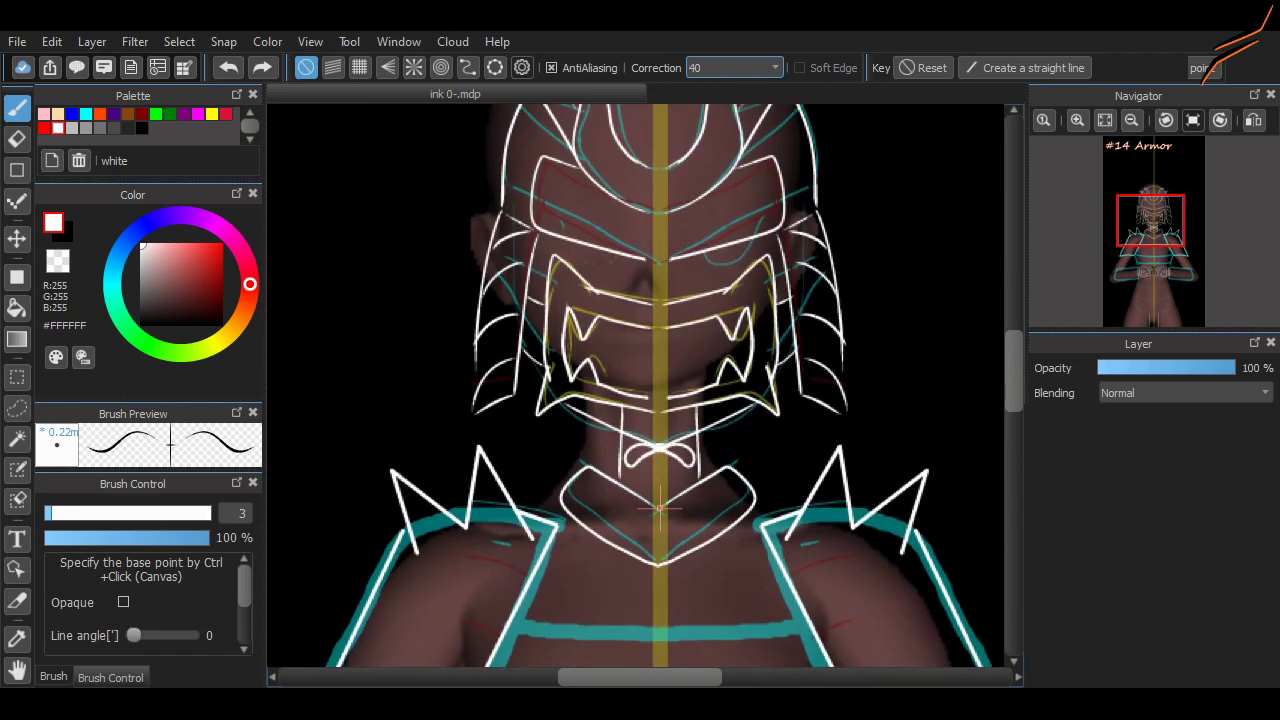
Step: Ink the forearm guards' angular outlines and the straight upper-arm edges from the shoulder plates to the elbows
scroll(788, 372, "down", 6)
scroll(714, 661, "right", 3)
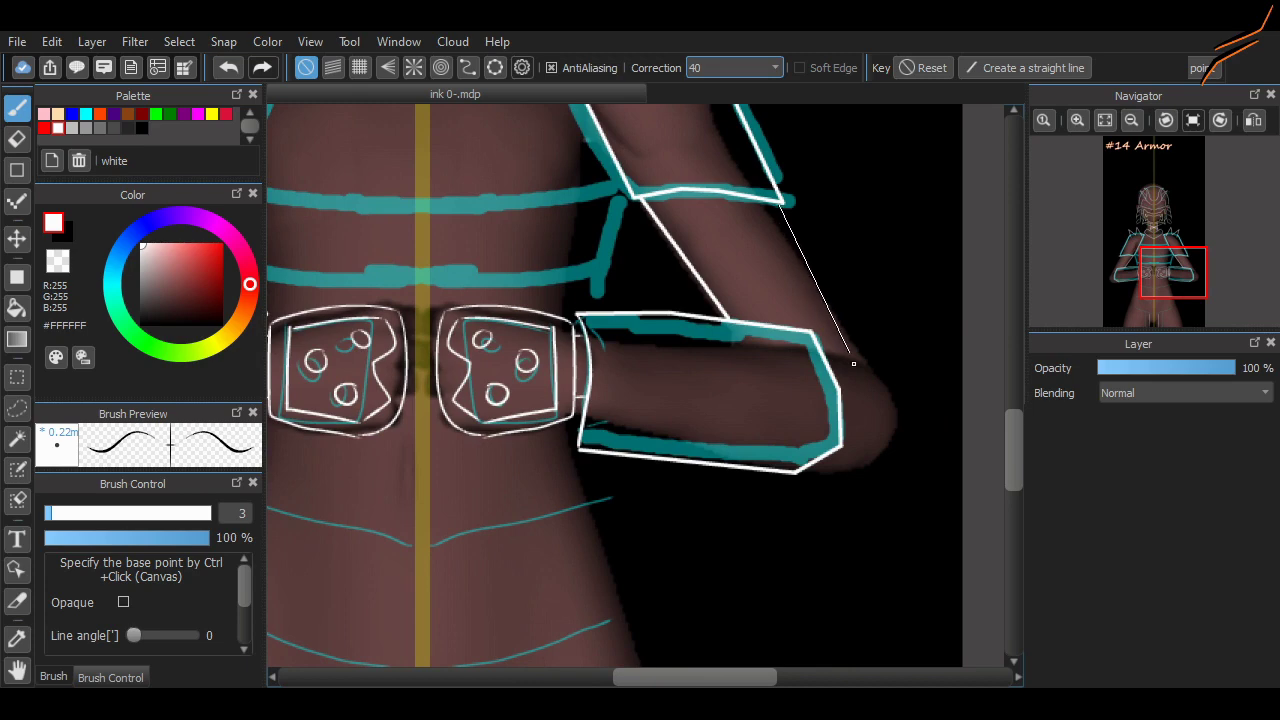
scroll(782, 667, "left", 4)
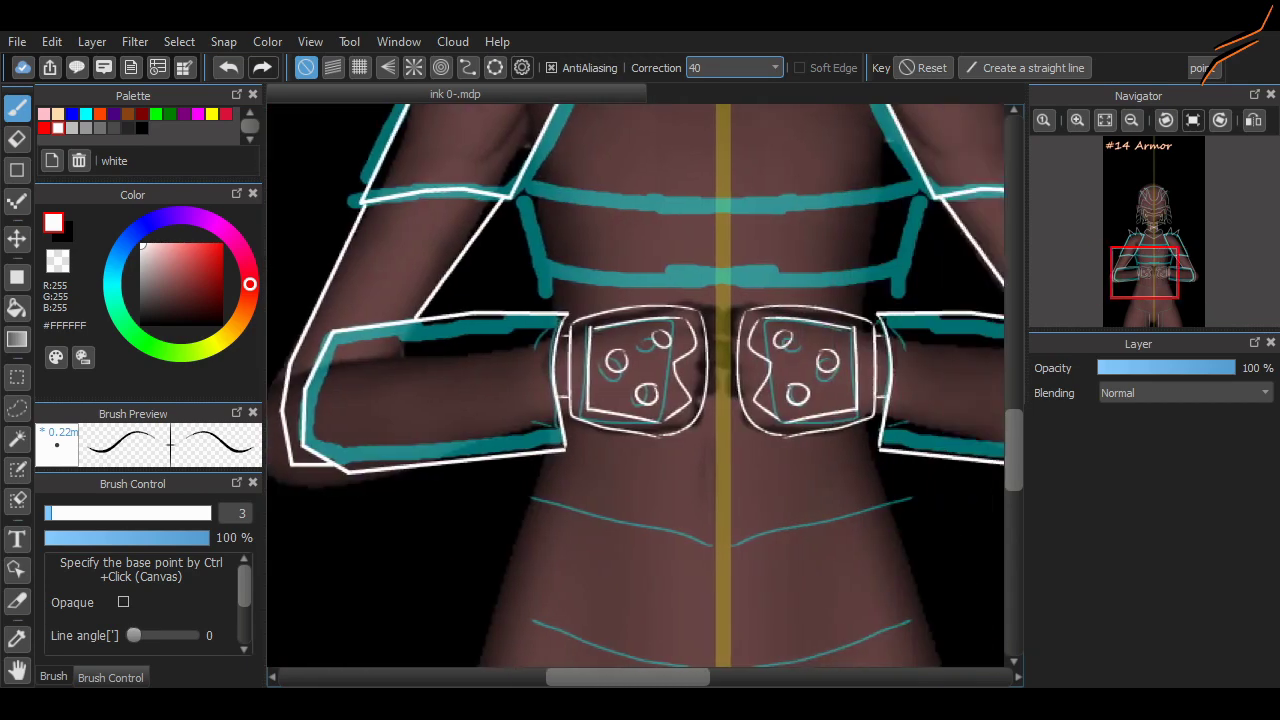
scroll(782, 667, "up", 6)
Step: Ink the torso armor's V-shaped hip edge and its straight sides, narrowing at the waist and rising to the shoulder plates
scroll(782, 667, "down", 9)
scroll(705, 497, "down", 3)
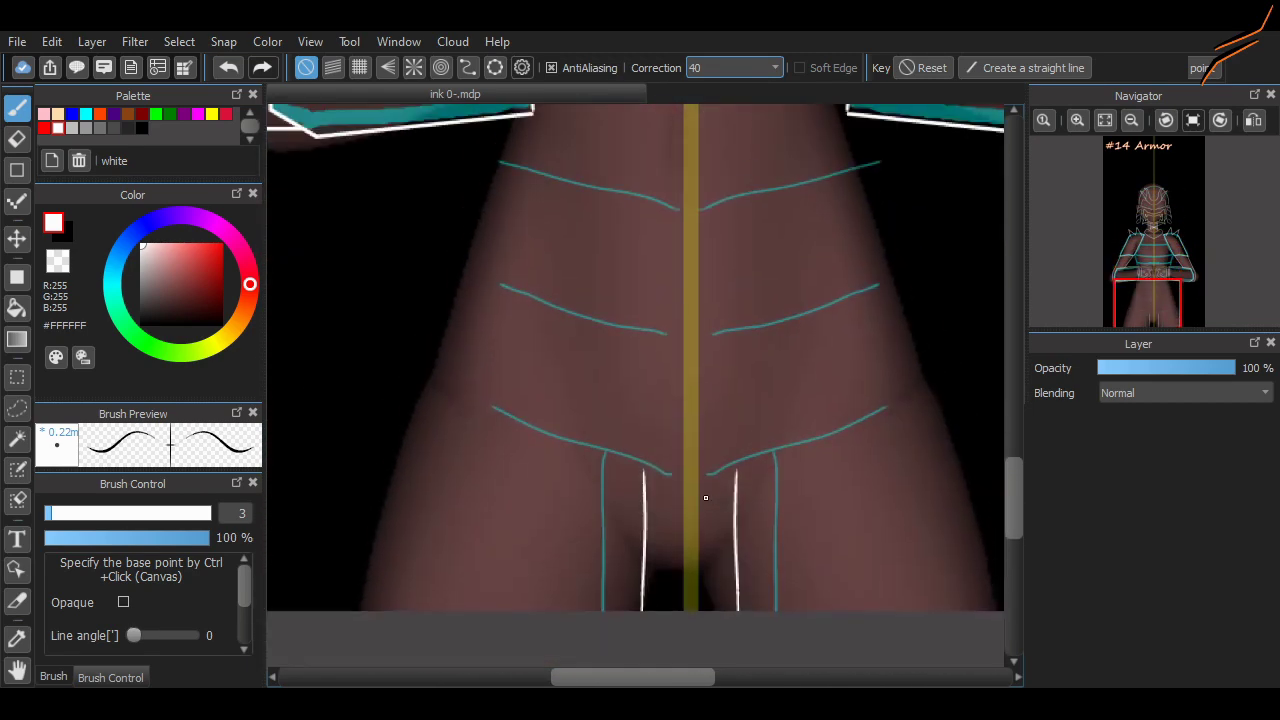
left_click(929, 396)
scroll(934, 568, "down", 2)
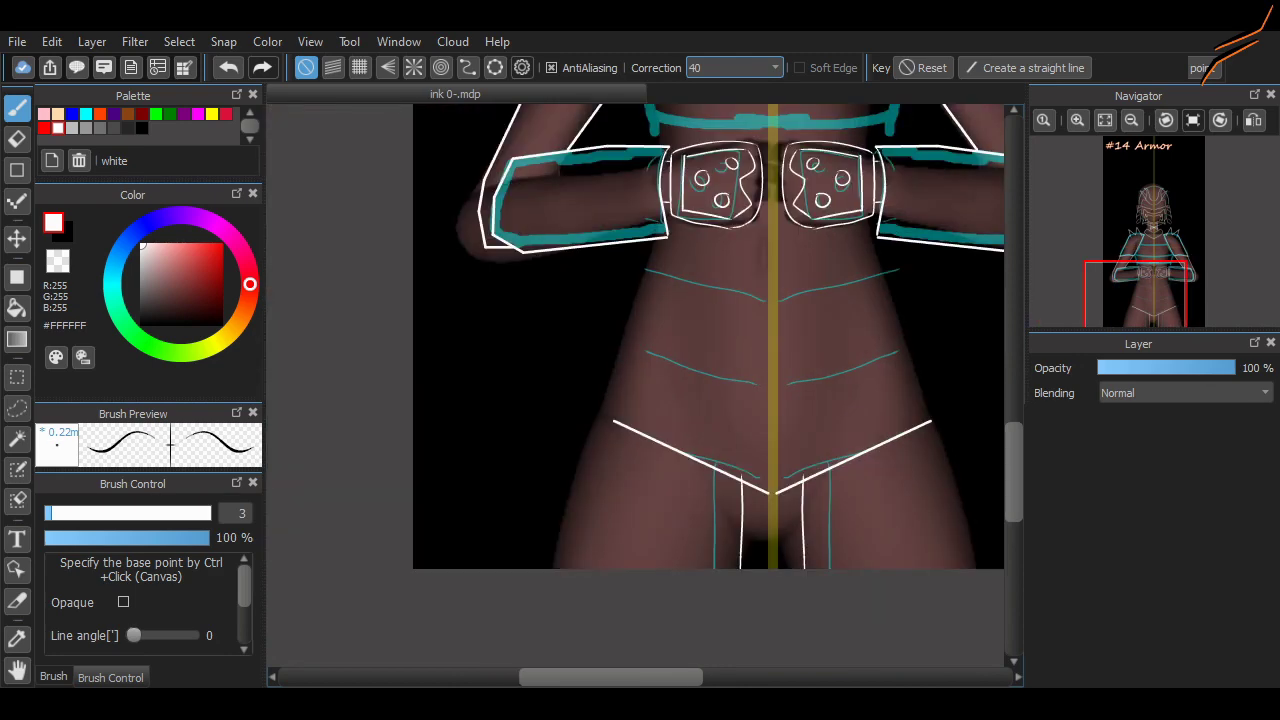
left_click_drag(705, 284, 575, 349)
left_click(748, 318)
scroll(752, 181, "up", 2)
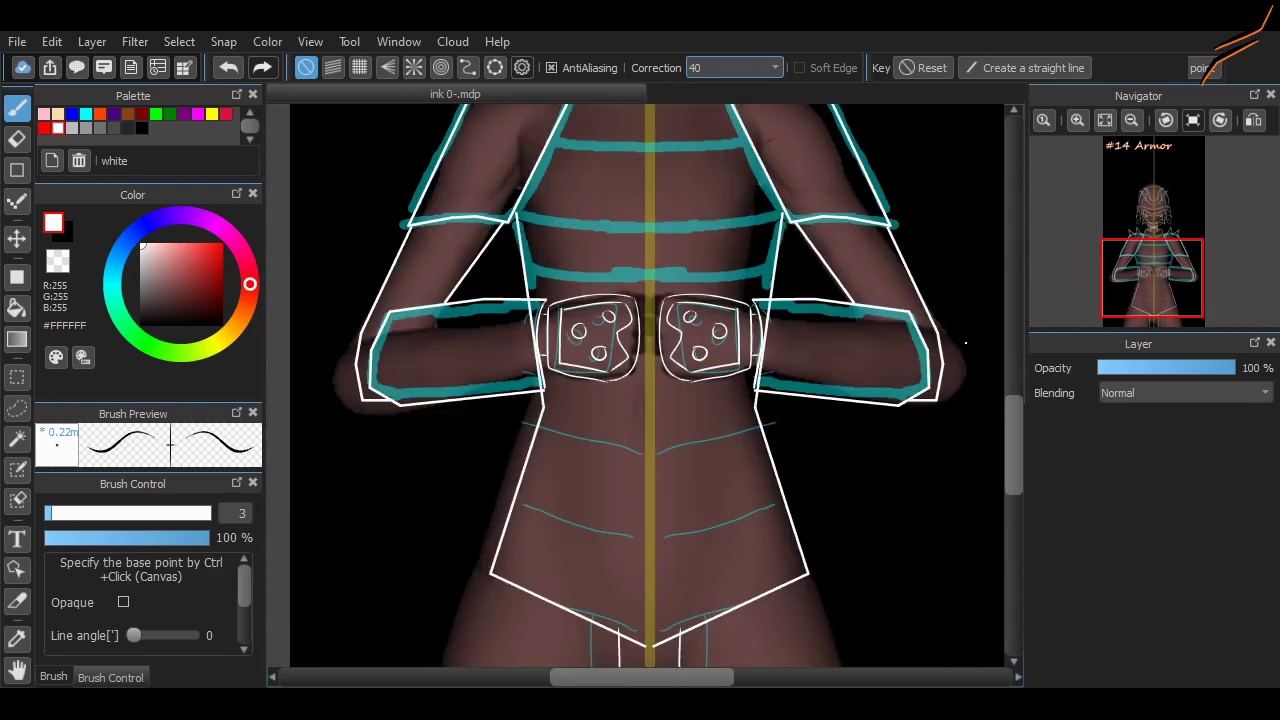
Step: Ink three shallow V-shaped bands across the chest and midriff between the torso armor's sides
scroll(512, 318, "up", 3)
left_click(664, 327)
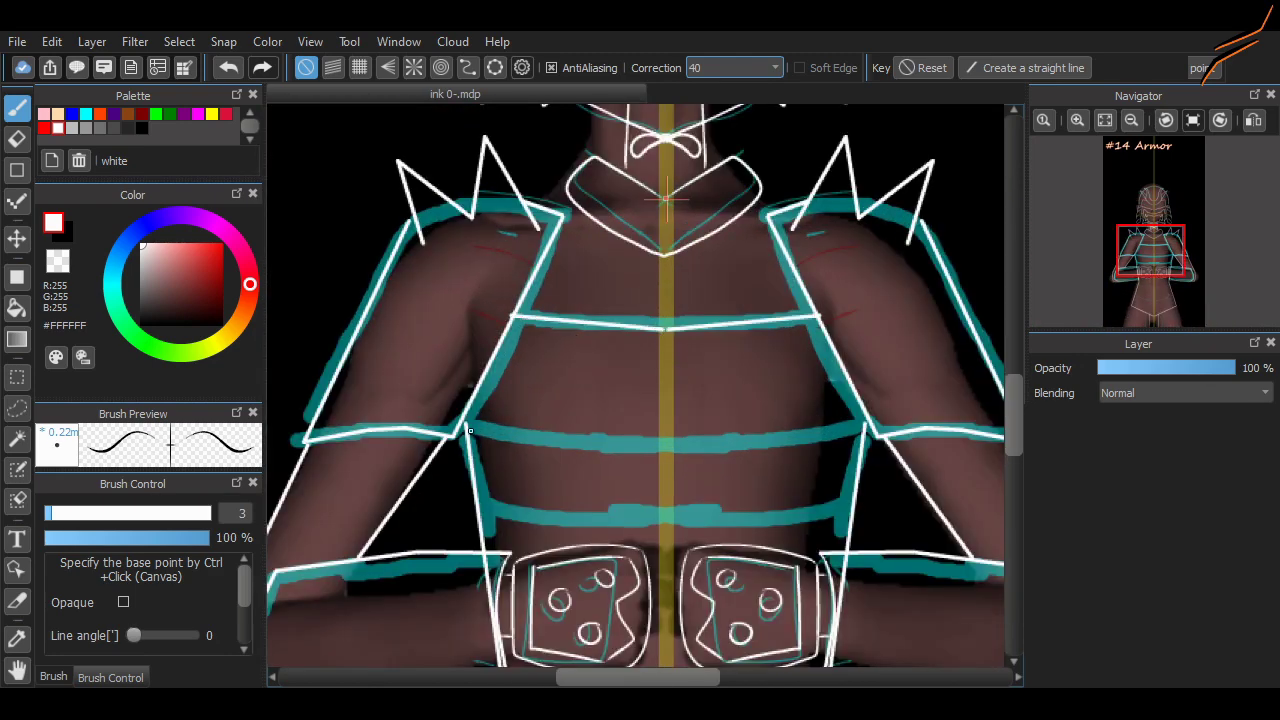
left_click_drag(462, 430, 664, 446)
left_click(657, 519)
Step: Ink two V-shaped bands across the abdomen between the hands and the hip edge
scroll(657, 519, "down", 8)
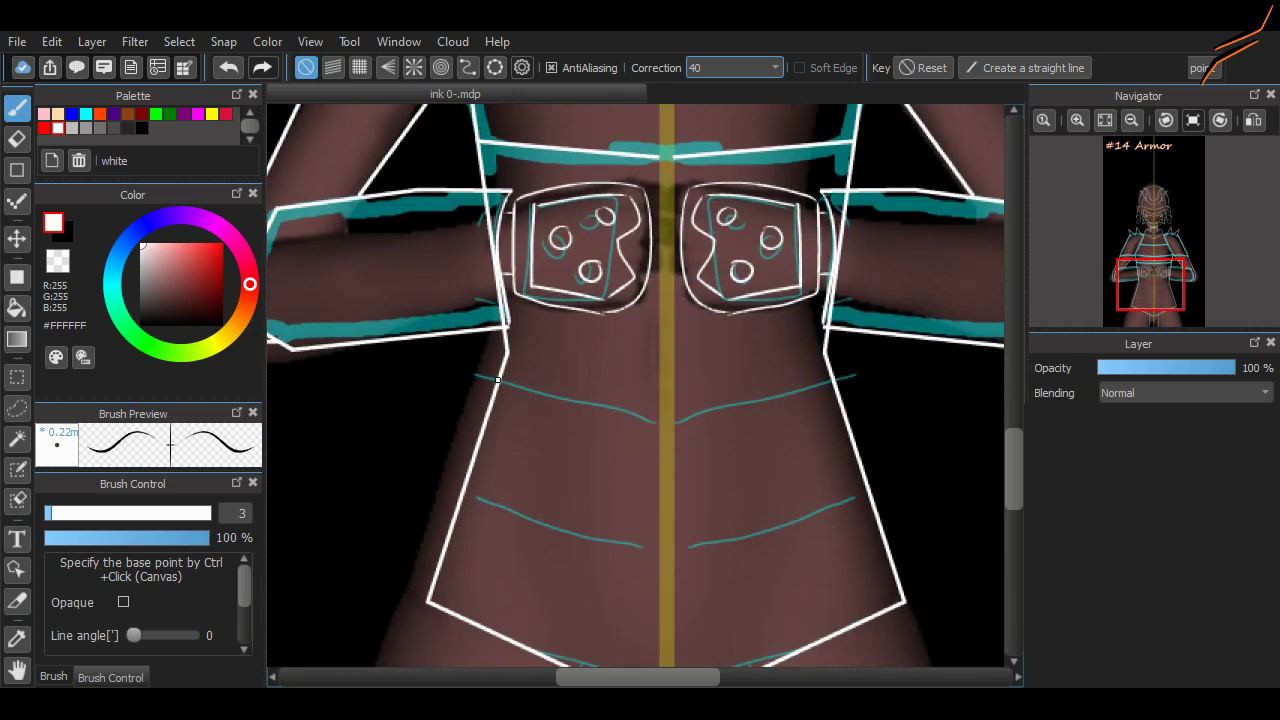
left_click_drag(497, 380, 660, 432)
left_click(656, 557)
scroll(656, 557, "down", 3)
Step: Erase the torso side lines where they cross the wrist cuffs and forearm guards on both sides
scroll(600, 330, "up", 5)
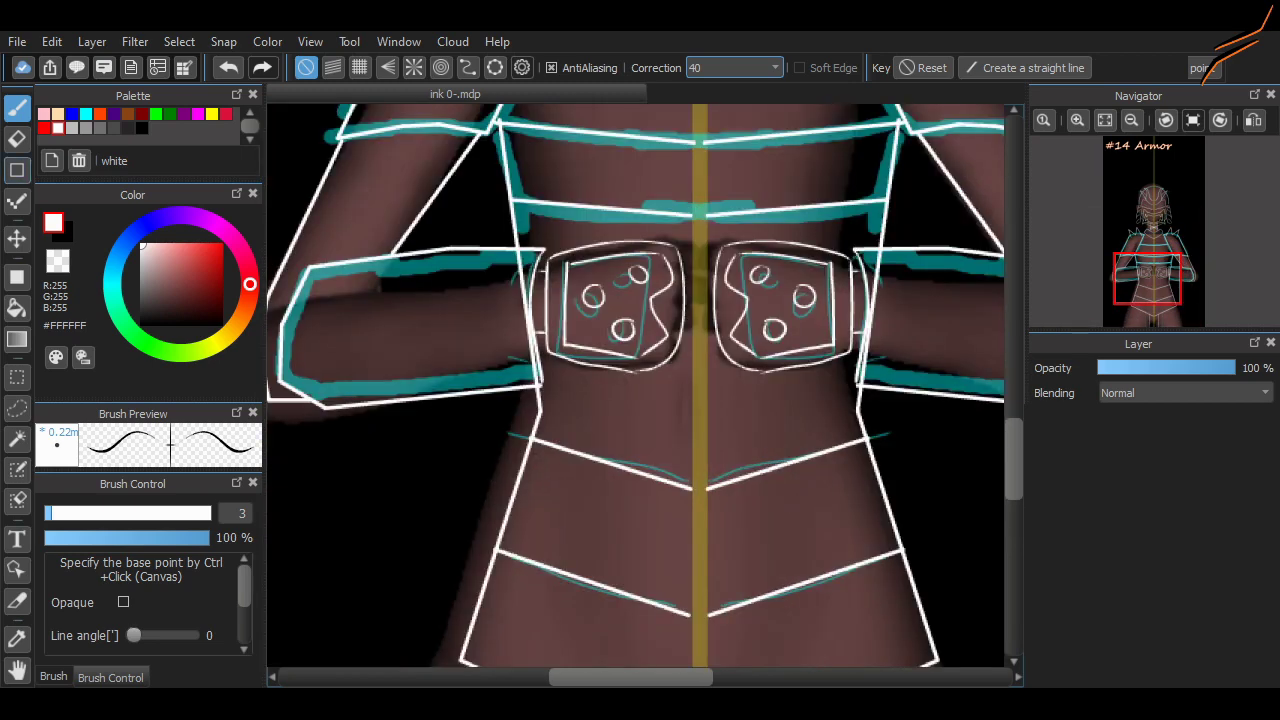
key("e")
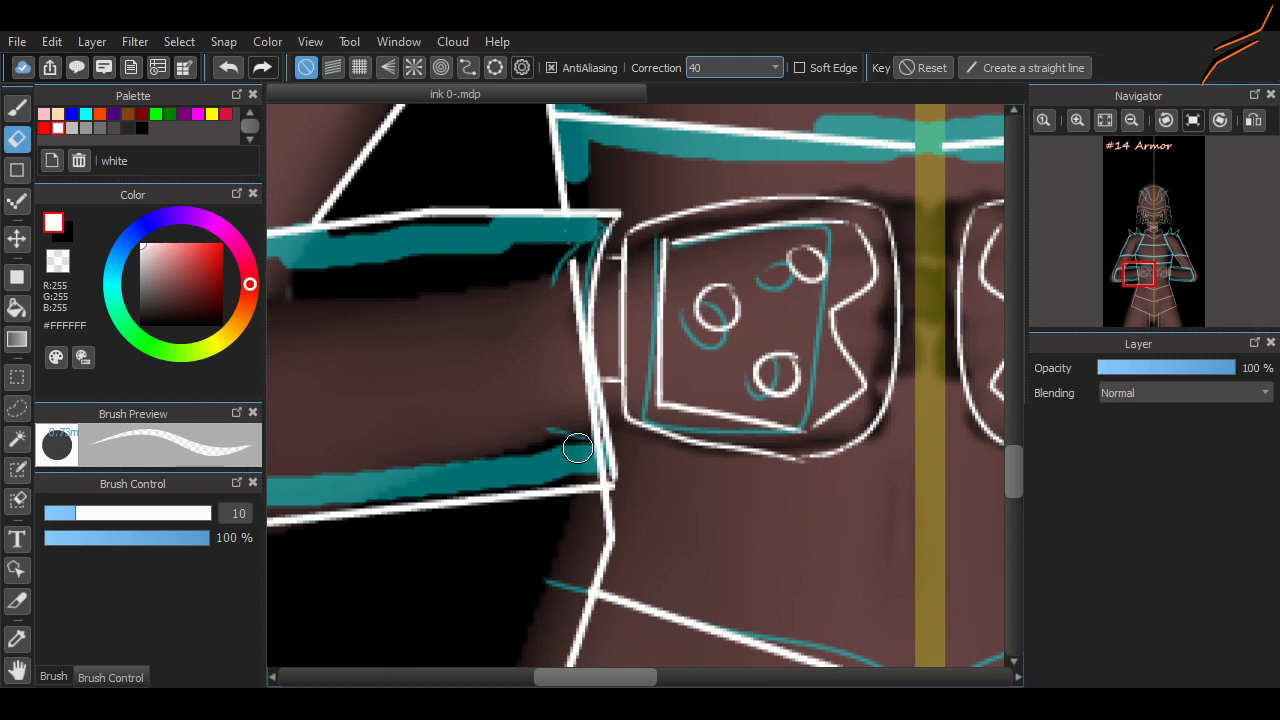
scroll(566, 250, "right", 5)
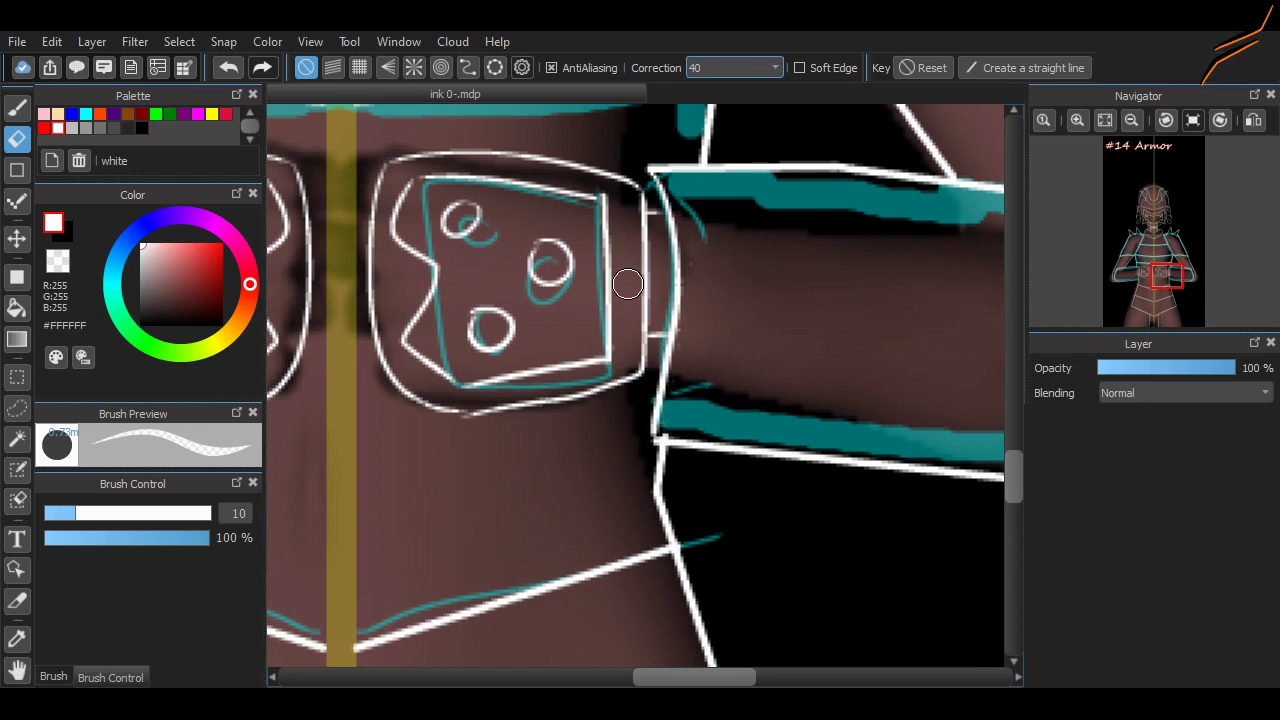
scroll(627, 284, "down", 5)
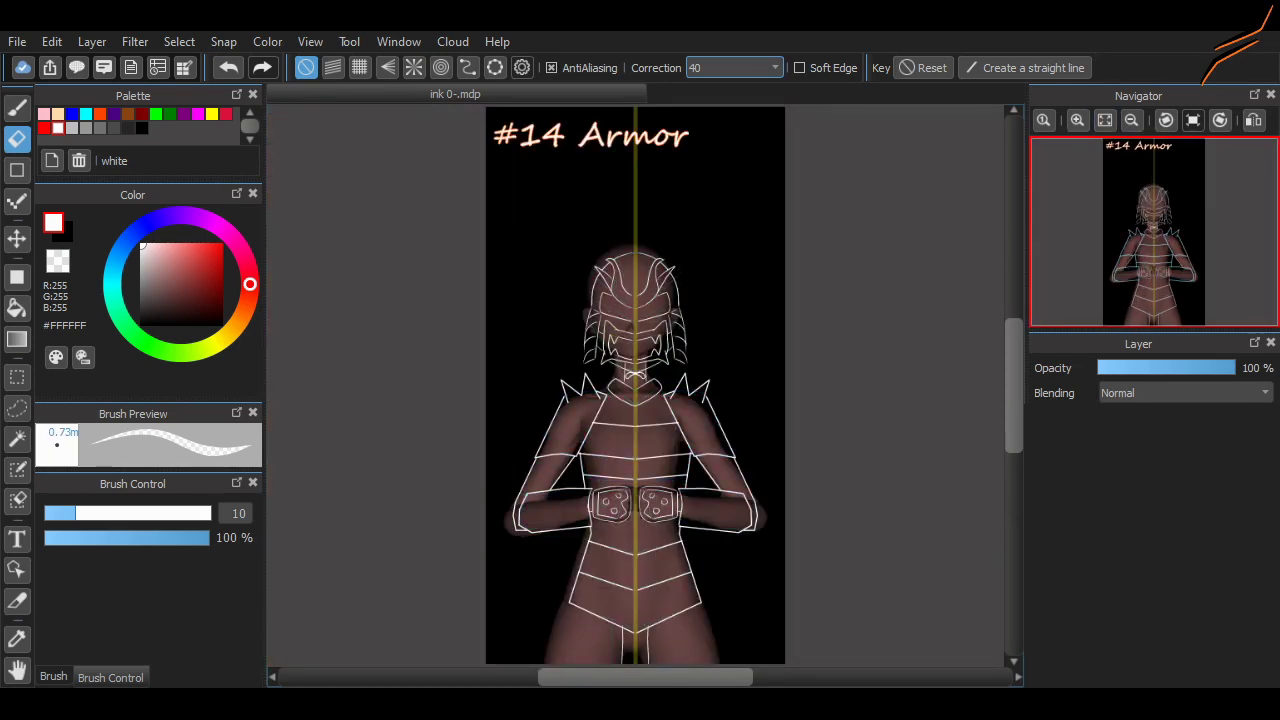
Step: Ink short straight symmetrical strokes joining the collar's lower edge to the shoulder plates on both sides
scroll(627, 284, "up", 1)
scroll(645, 385, "up", 8)
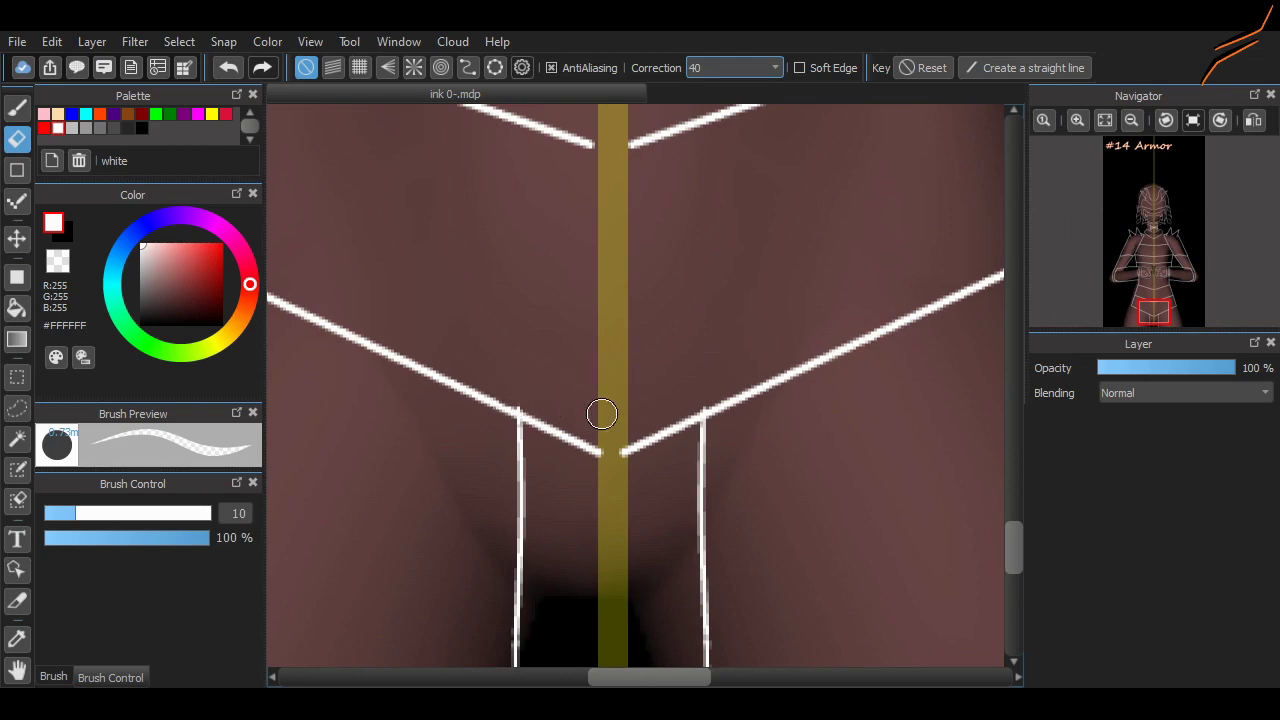
scroll(602, 413, "down", 6)
scroll(600, 400, "up", 4)
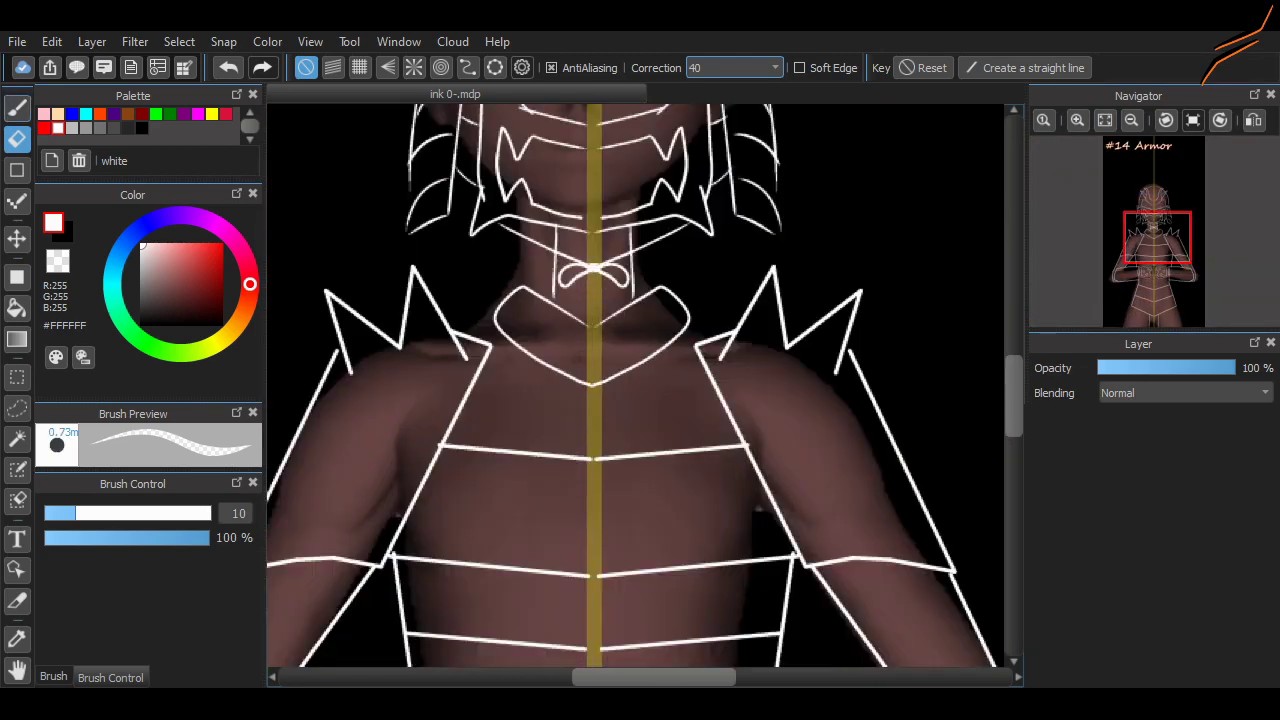
key("b")
scroll(593, 330, "up", 1)
left_click(590, 342, "ctrl")
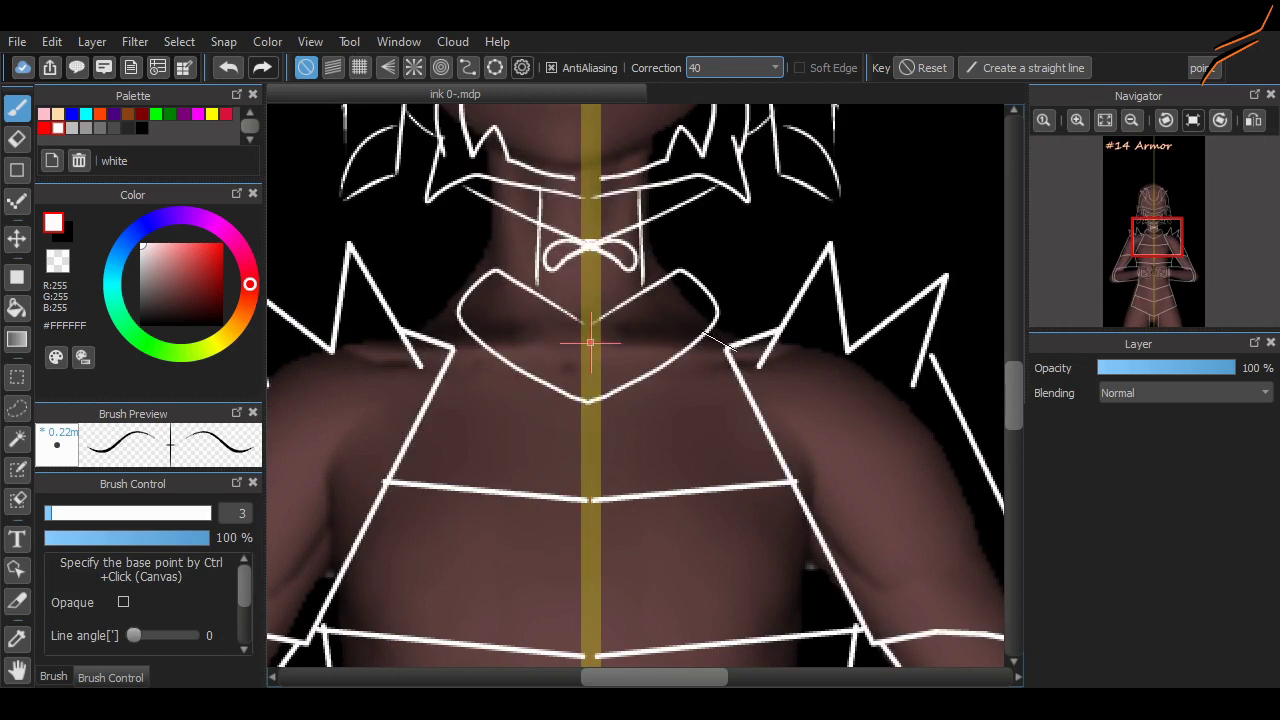
scroll(705, 336, "up", 2)
scroll(665, 510, "down", 2)
key("e")
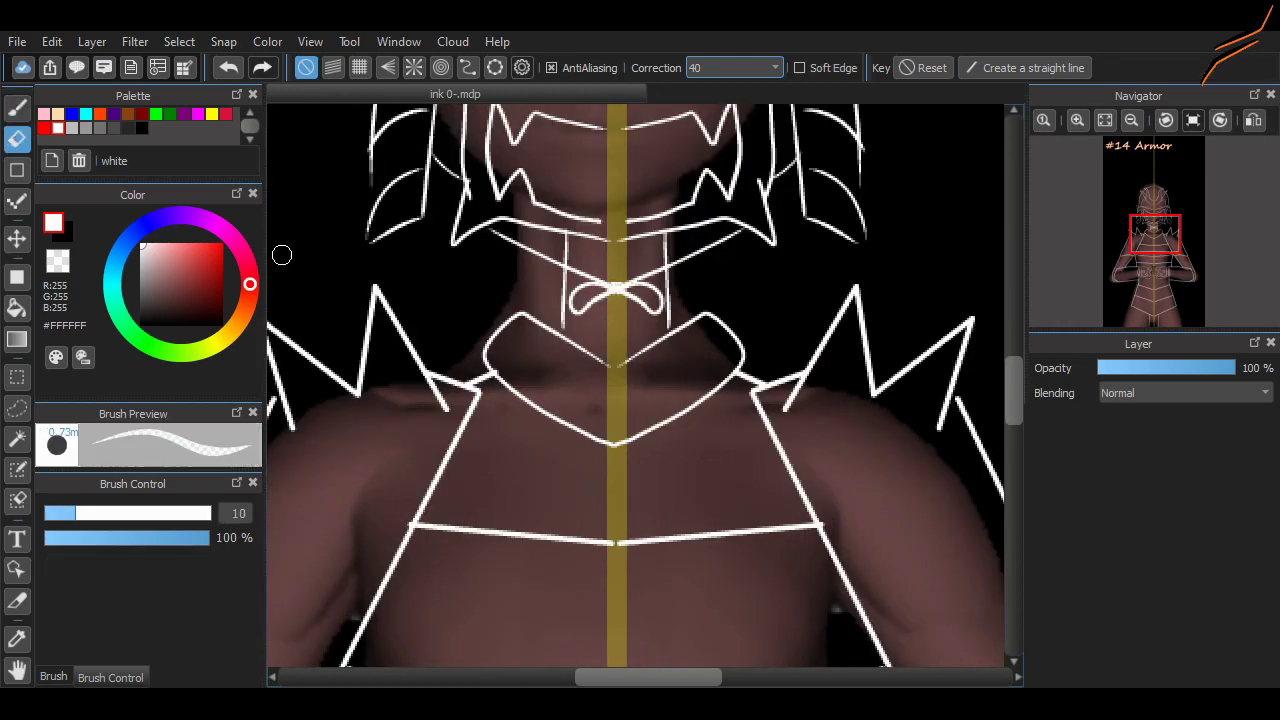
Step: Check the inked armor from collar to hips and arms, and hide the posed figure and the yellow centre guide
scroll(491, 362, "up", 2)
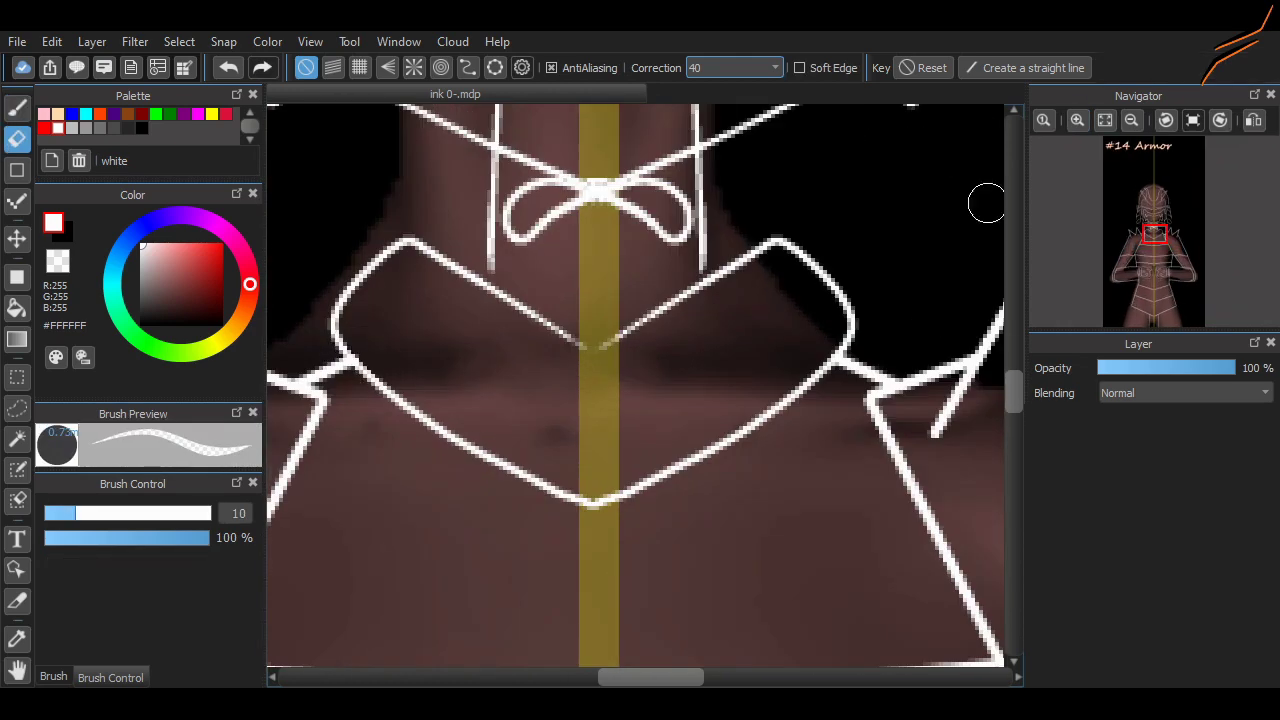
scroll(986, 203, "down", 2)
scroll(400, 538, "down", 5)
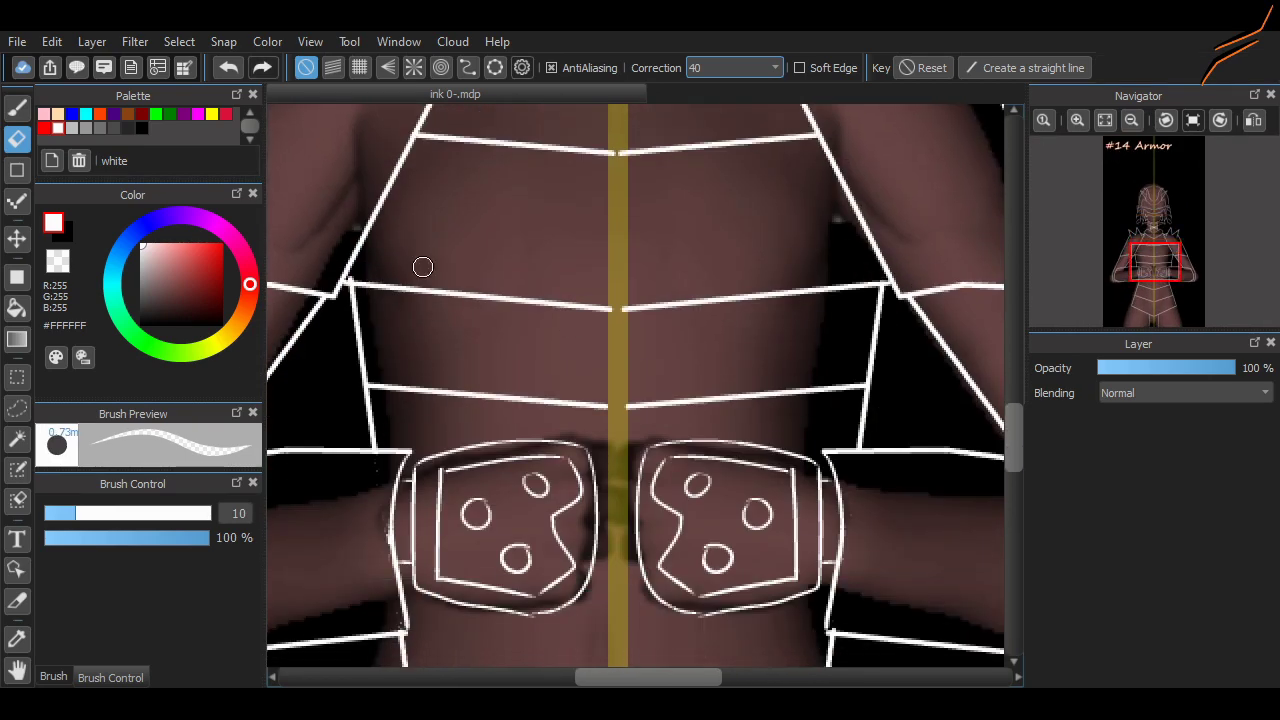
scroll(980, 367, "down", 5)
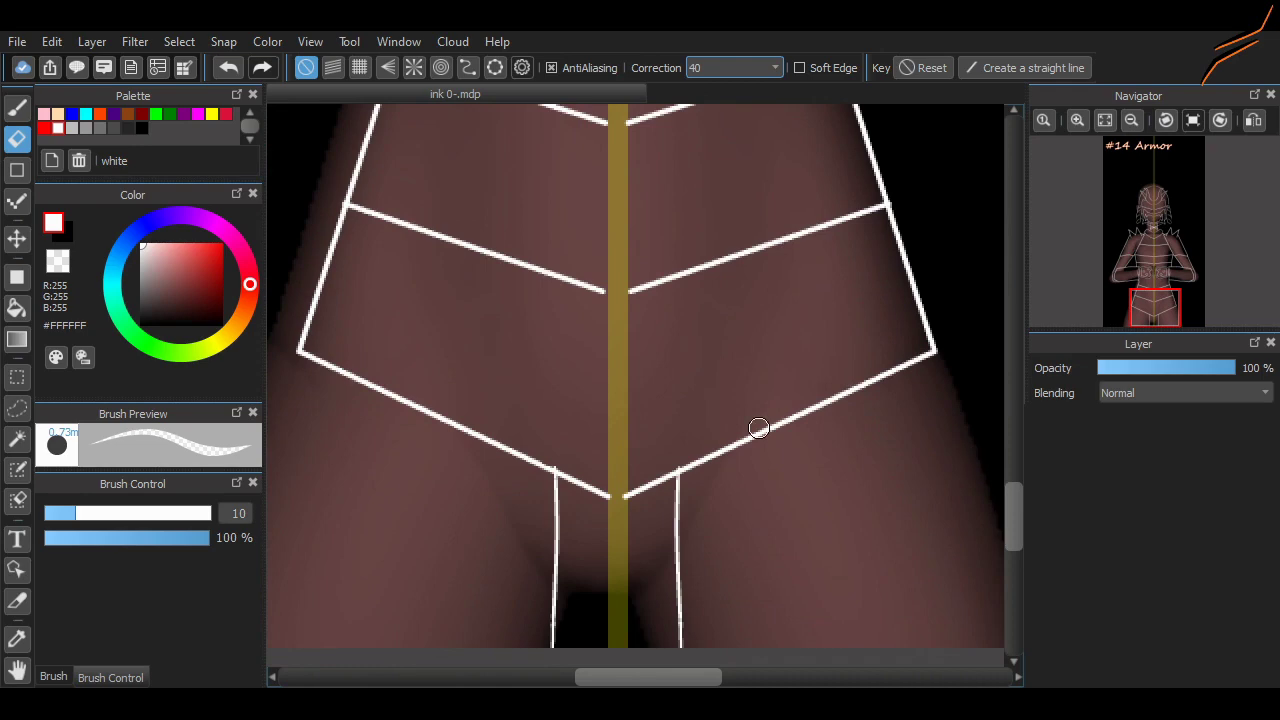
scroll(758, 428, "down", 2)
scroll(600, 400, "up", 5)
scroll(443, 388, "up", 2)
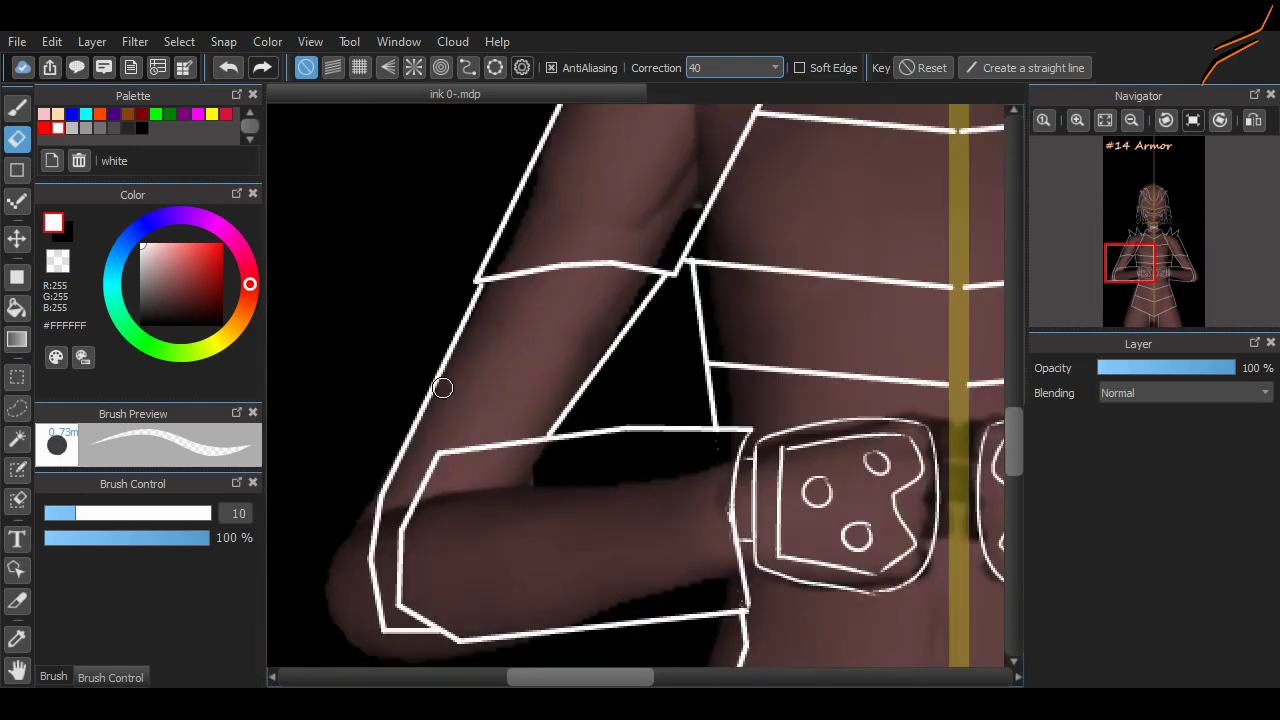
scroll(443, 388, "down", 2)
scroll(717, 446, "down", 2)
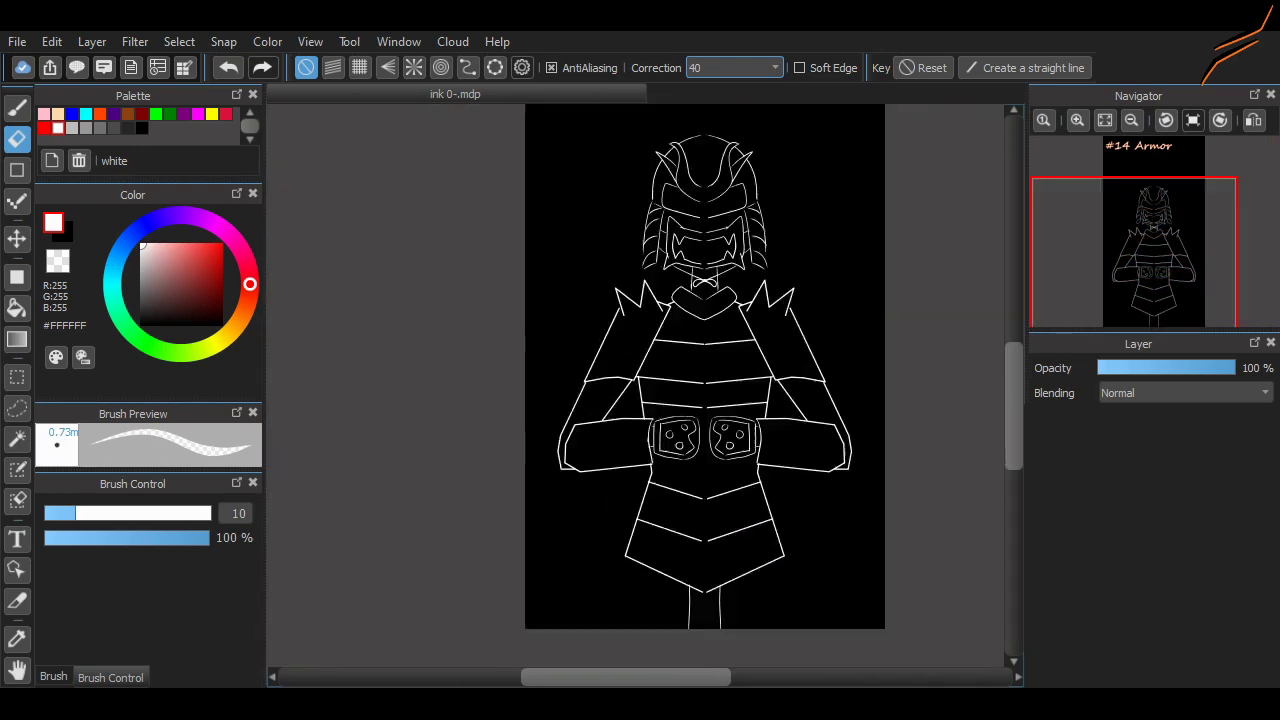
Step: Close the centre gaps in the face mask's brow, mouth and chin lines with the Pen (Sharp) brush
scroll(717, 446, "up", 4)
key("b")
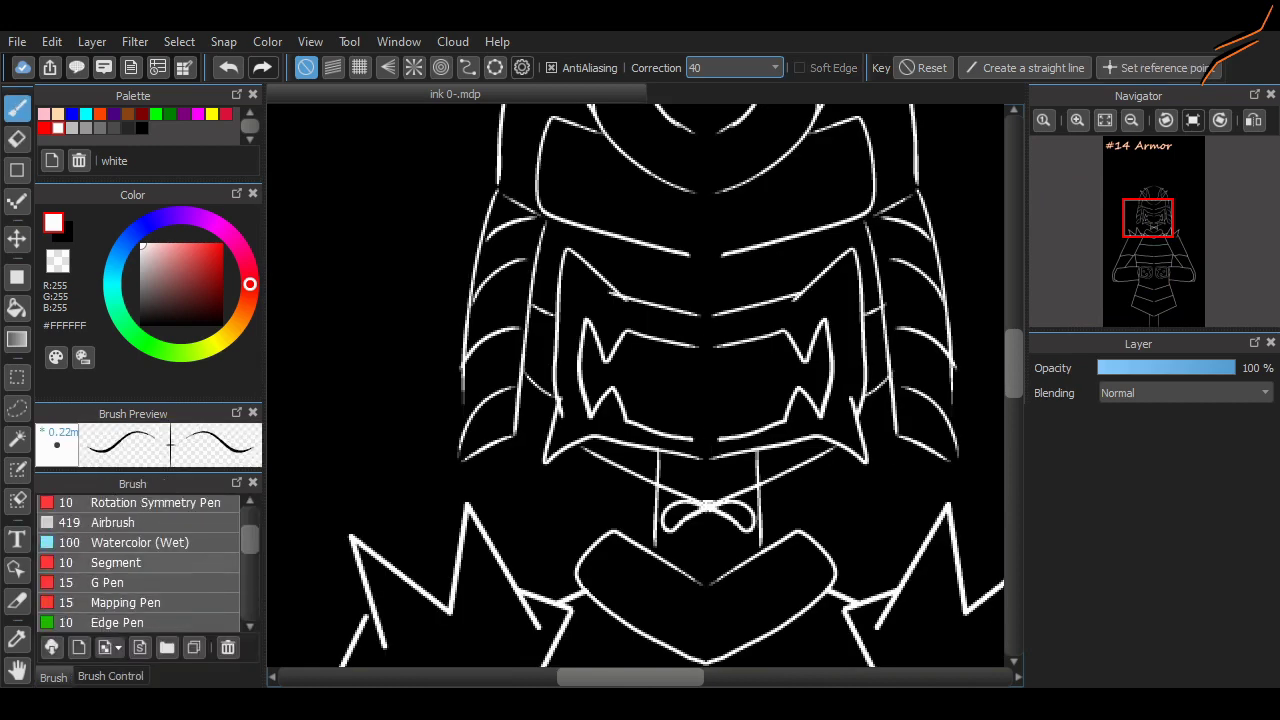
key("ctrl+0")
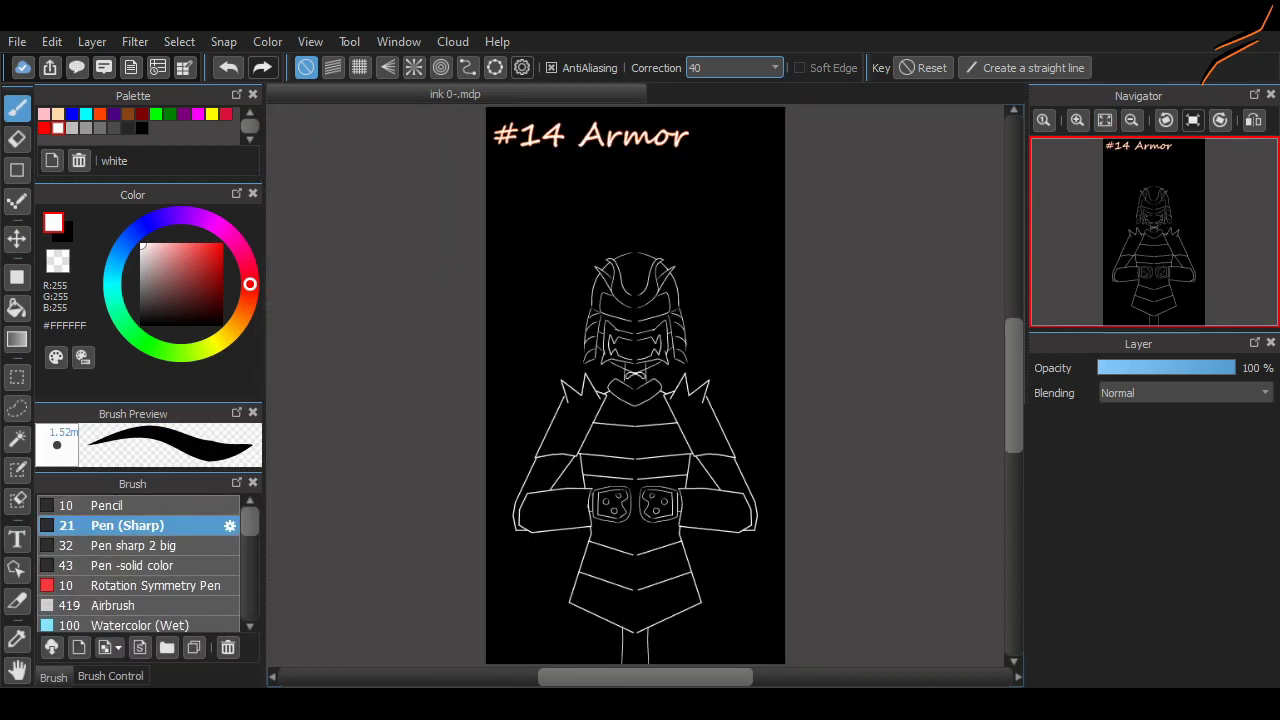
scroll(627, 258, "up", 4)
scroll(986, 331, "down", 1)
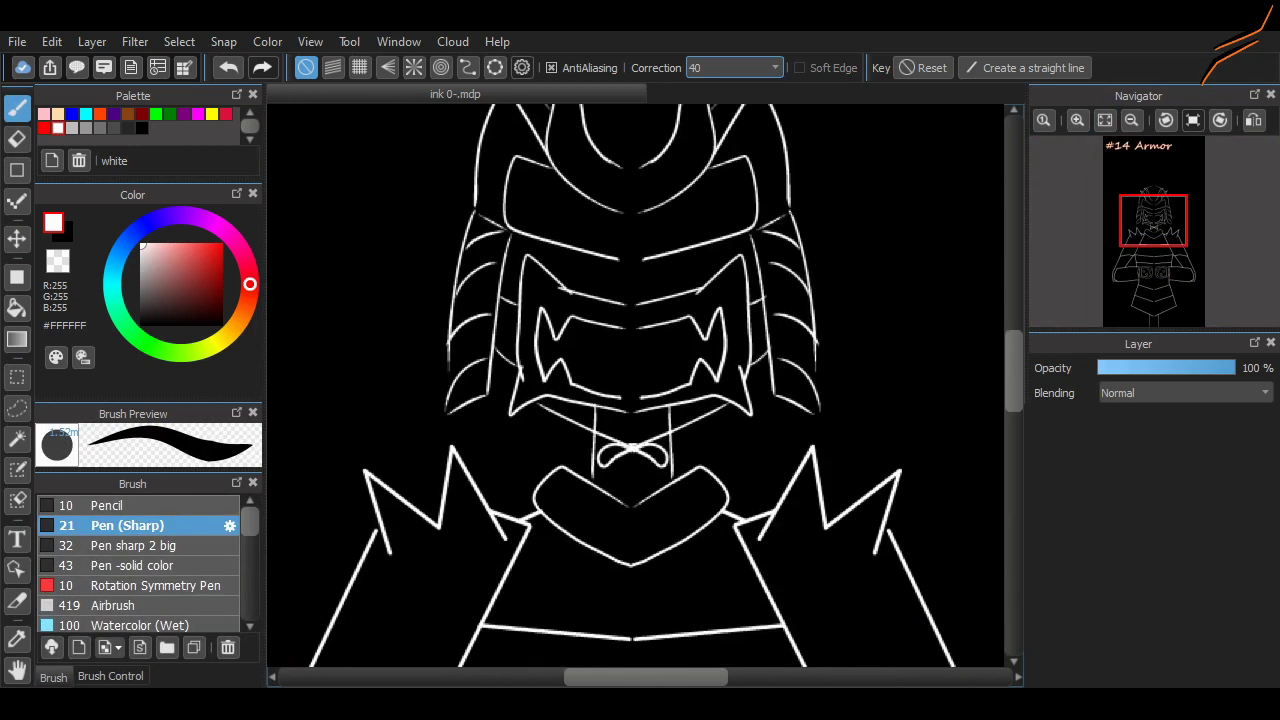
scroll(670, 315, "up", 3)
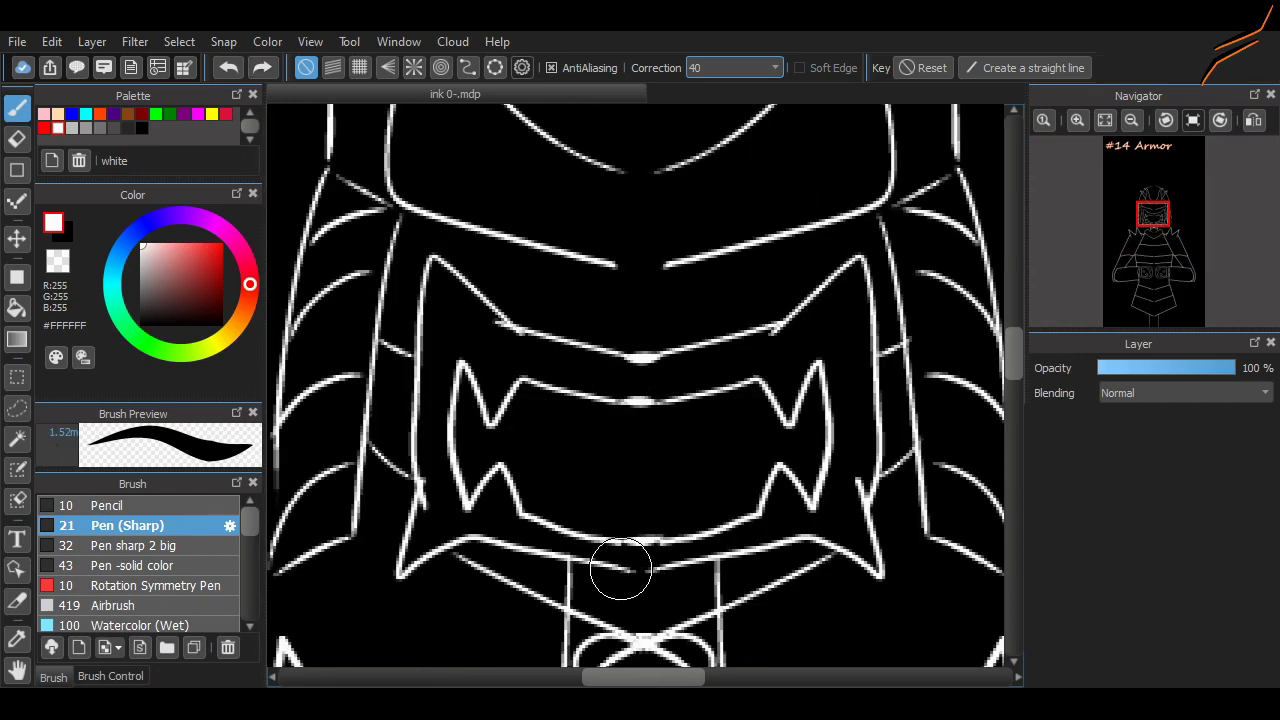
left_click_drag(628, 571, 660, 563)
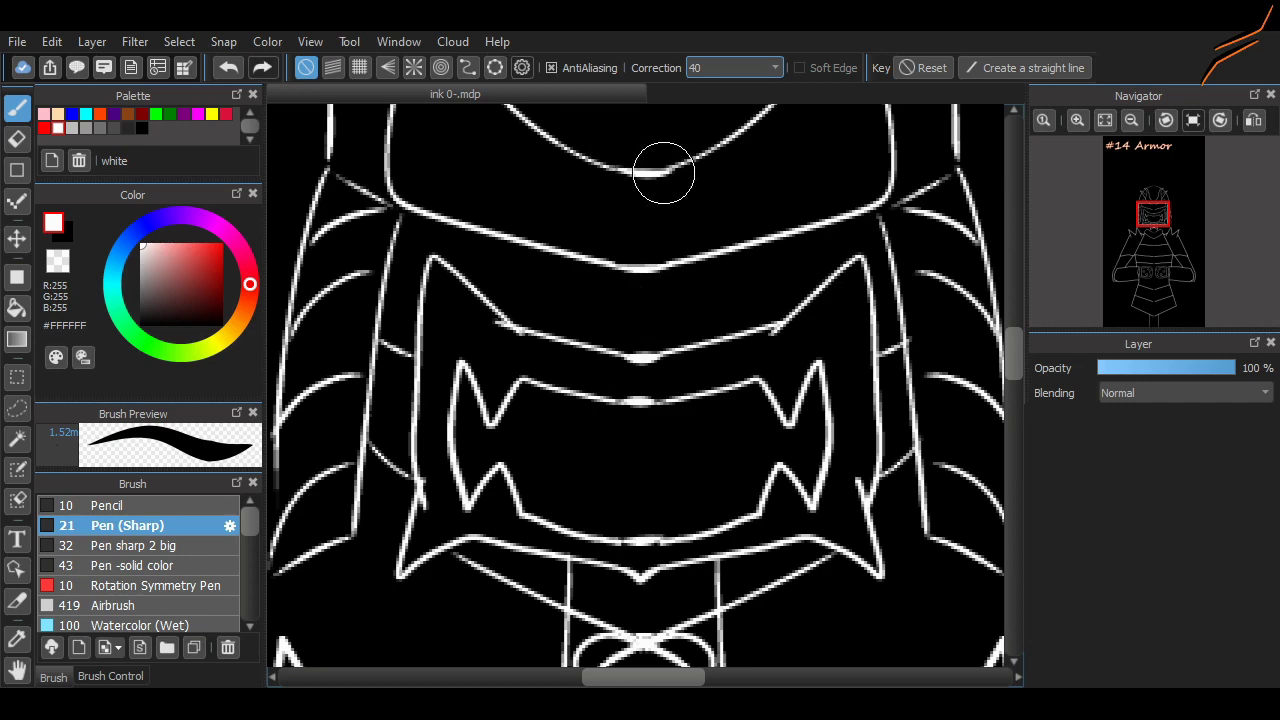
Step: Draw a narrow pointed crest on the helmet's forehead, between the lower ends of the two inner horns
scroll(617, 172, "up", 5)
left_click_drag(602, 345, 628, 245)
key("ctrl+z")
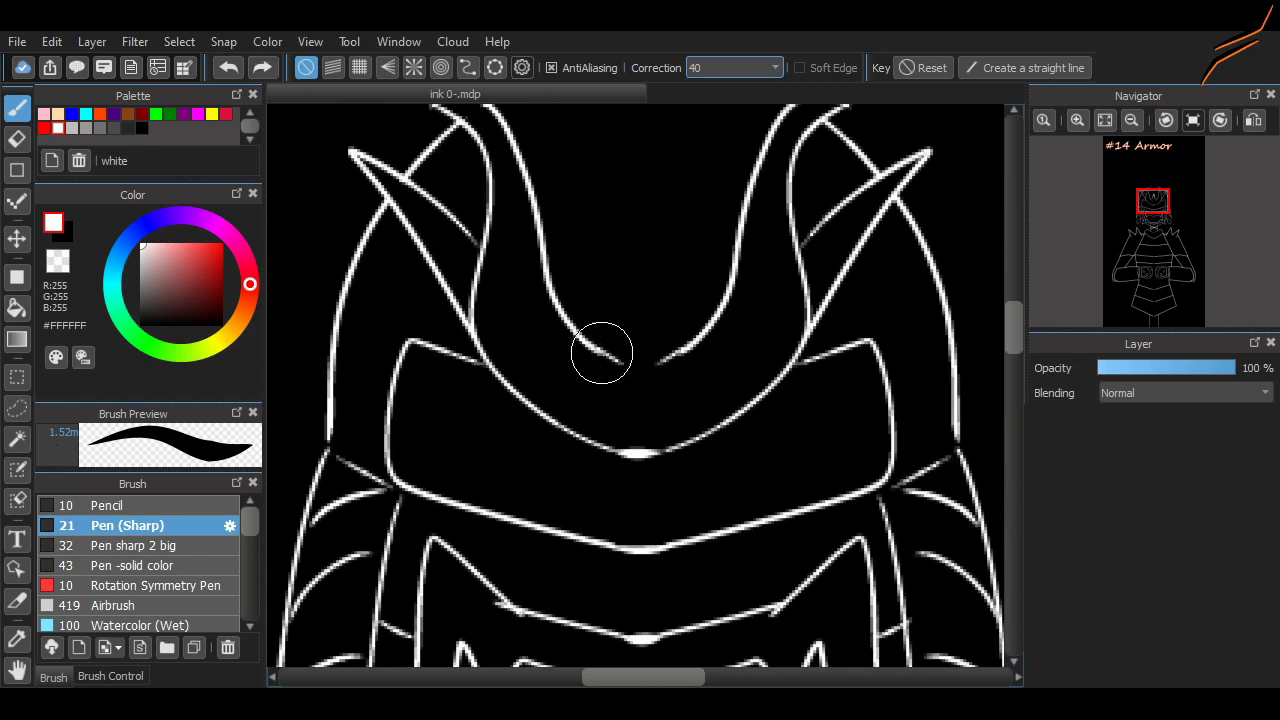
mouse_move(600, 349)
left_mouse_down()
mouse_move(640, 232)
mouse_move(676, 346)
left_mouse_up()
scroll(994, 429, "up", 3)
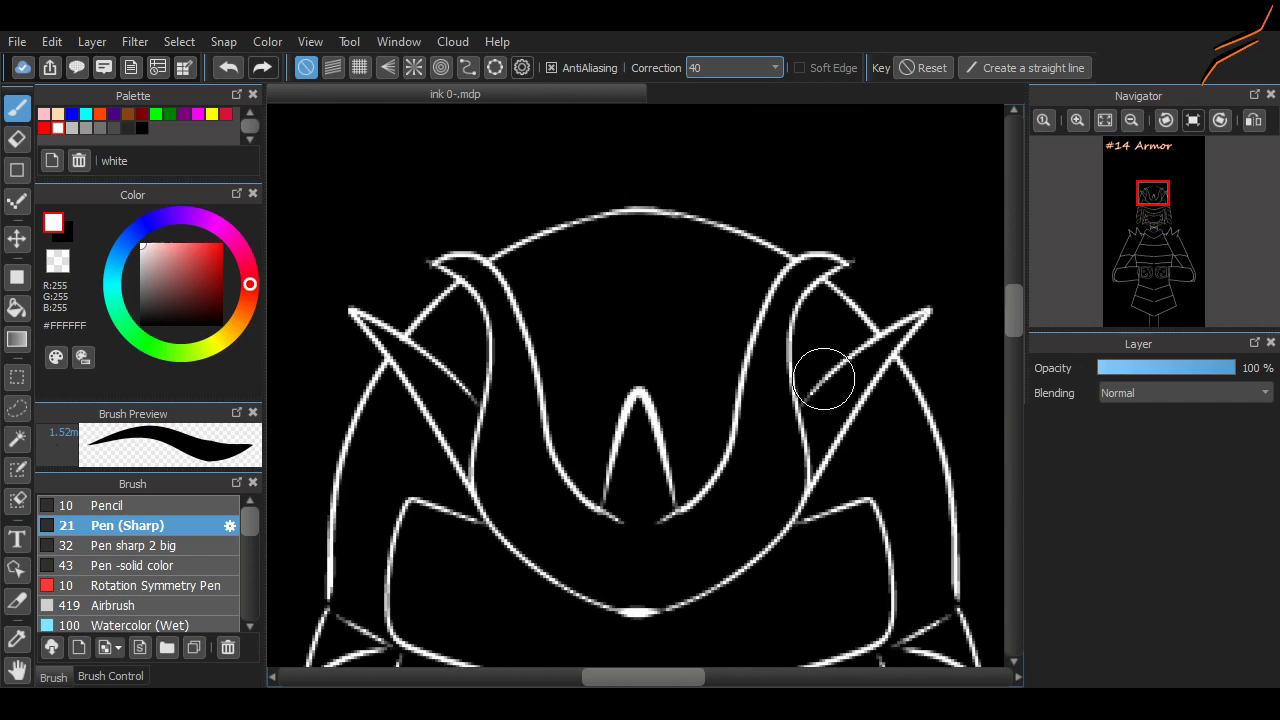
scroll(990, 345, "down", 4)
scroll(640, 385, "down", 4)
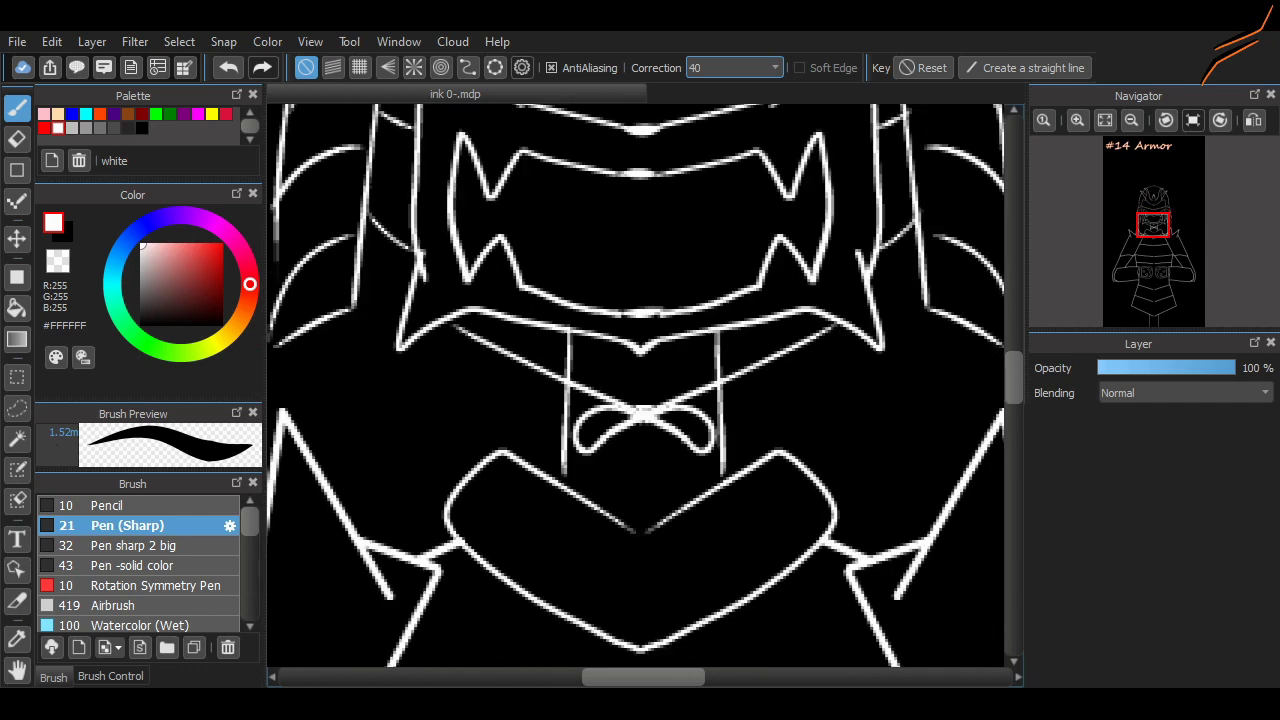
left_click_drag(650, 364, 692, 352)
key("ctrl+z")
left_click_drag(660, 272, 714, 245)
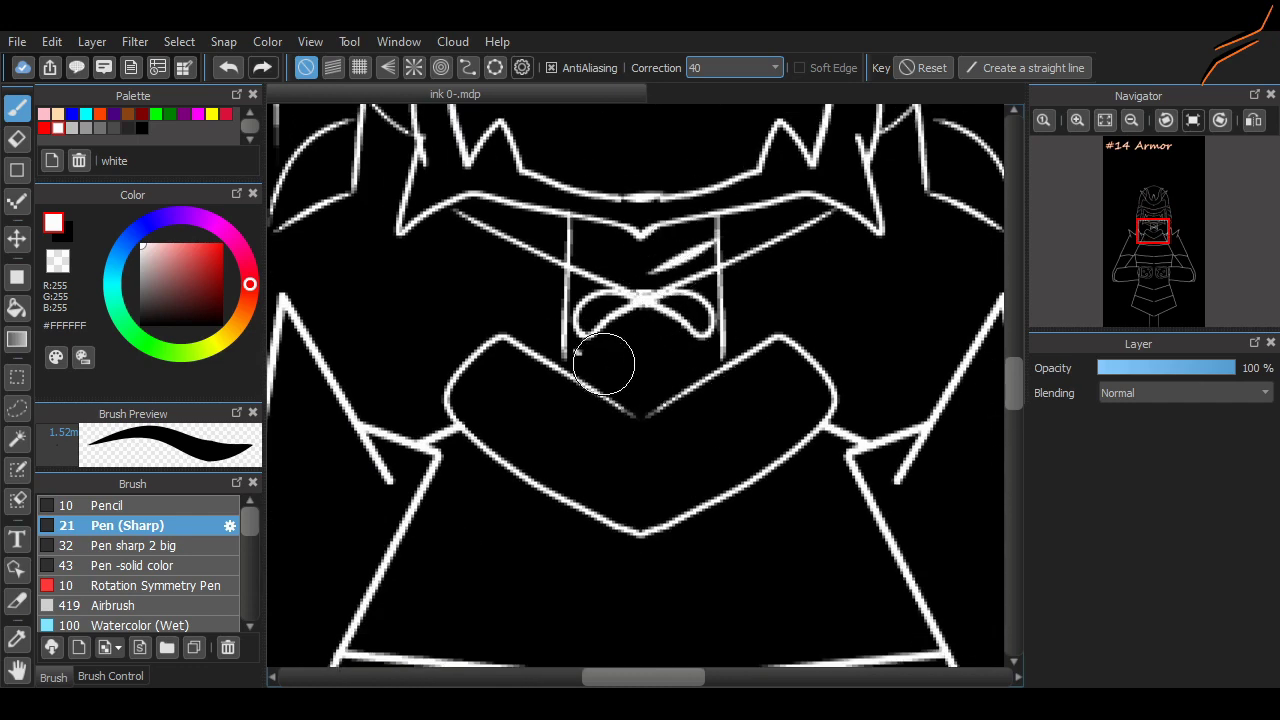
scroll(877, 383, "down", 8)
left_click_drag(601, 281, 598, 497)
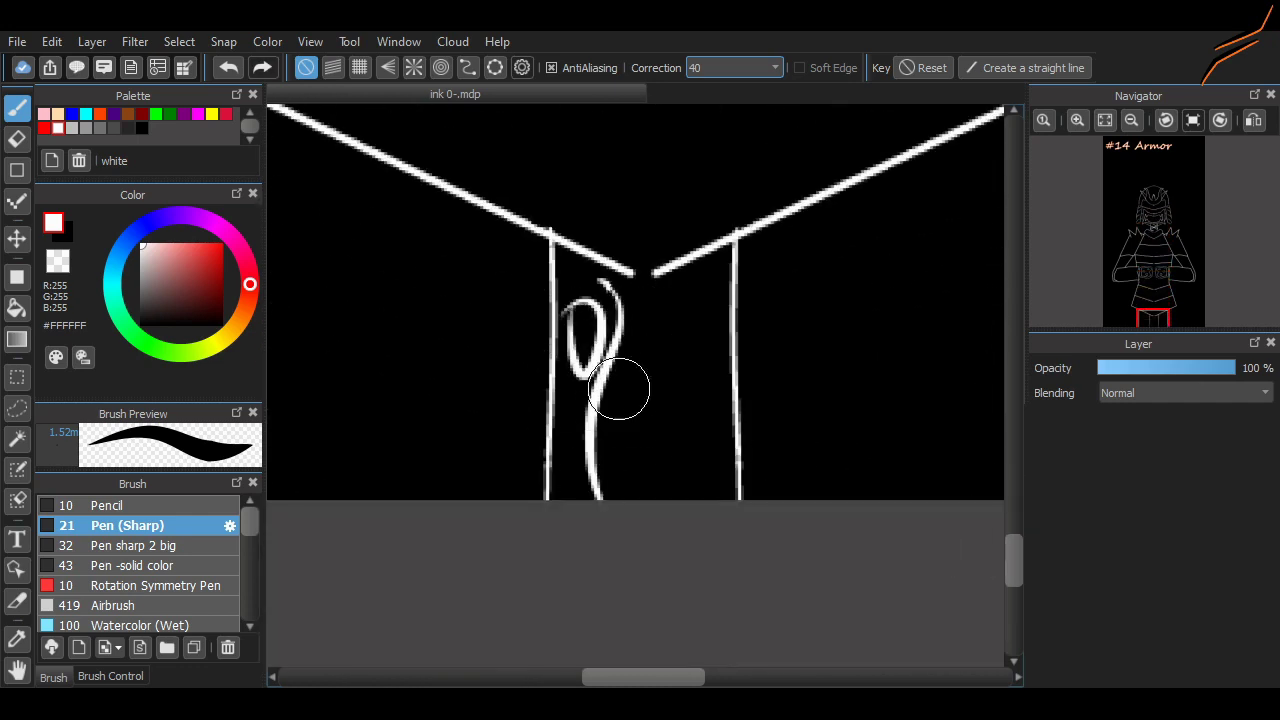
key("ctrl+z")
Step: Close the centre gaps in the three shallow V-shaped bands across the chest and midriff
scroll(619, 390, "up", 12)
scroll(686, 394, "down", 5)
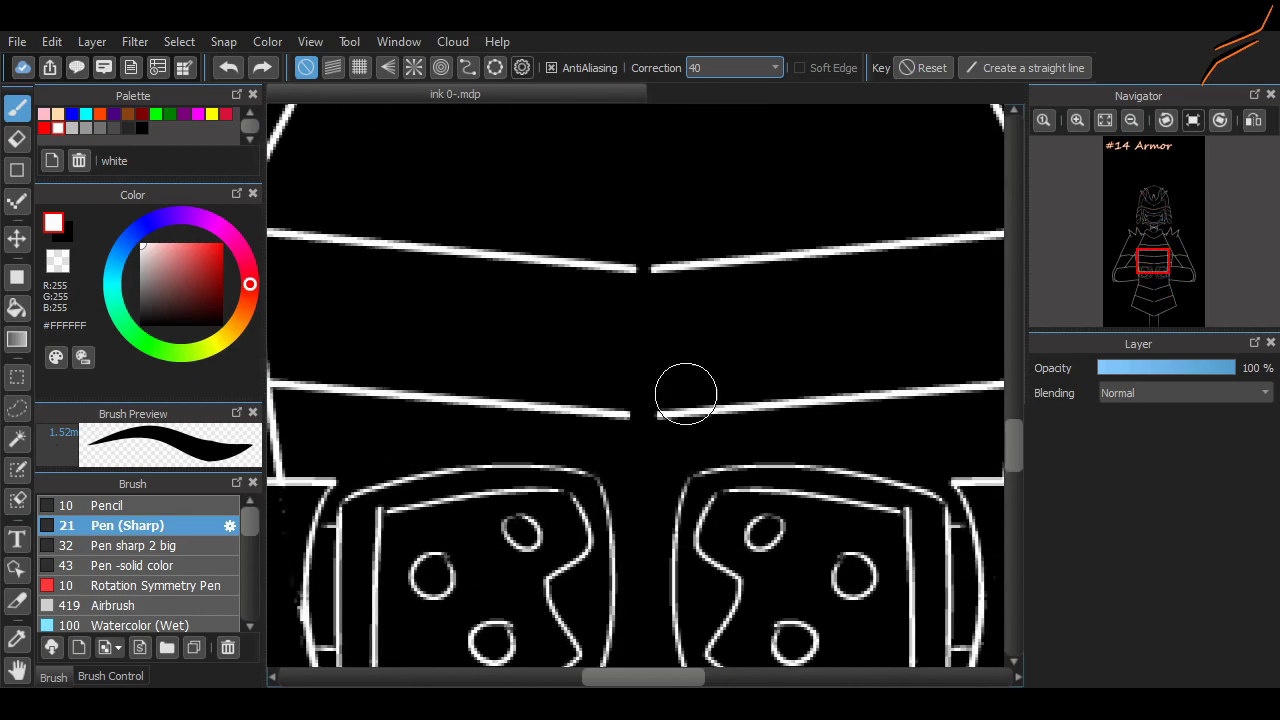
scroll(901, 410, "up", 5)
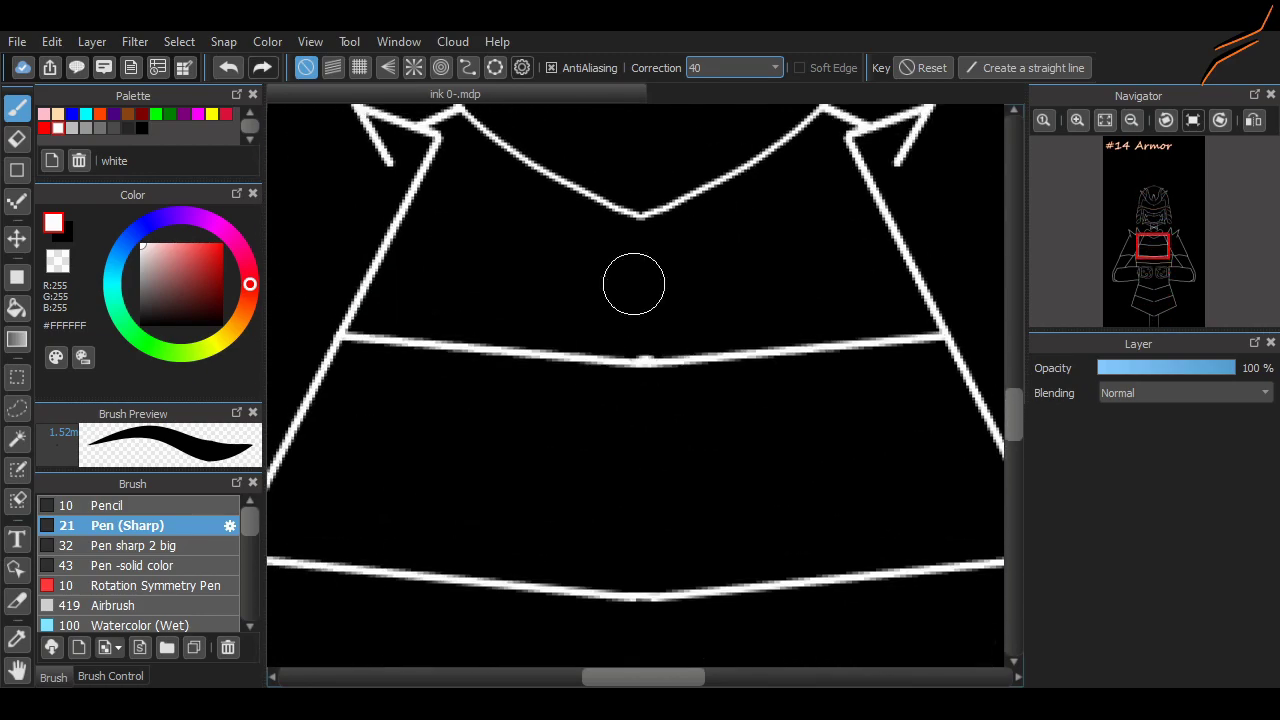
scroll(633, 284, "down", 4)
scroll(641, 129, "up", 1)
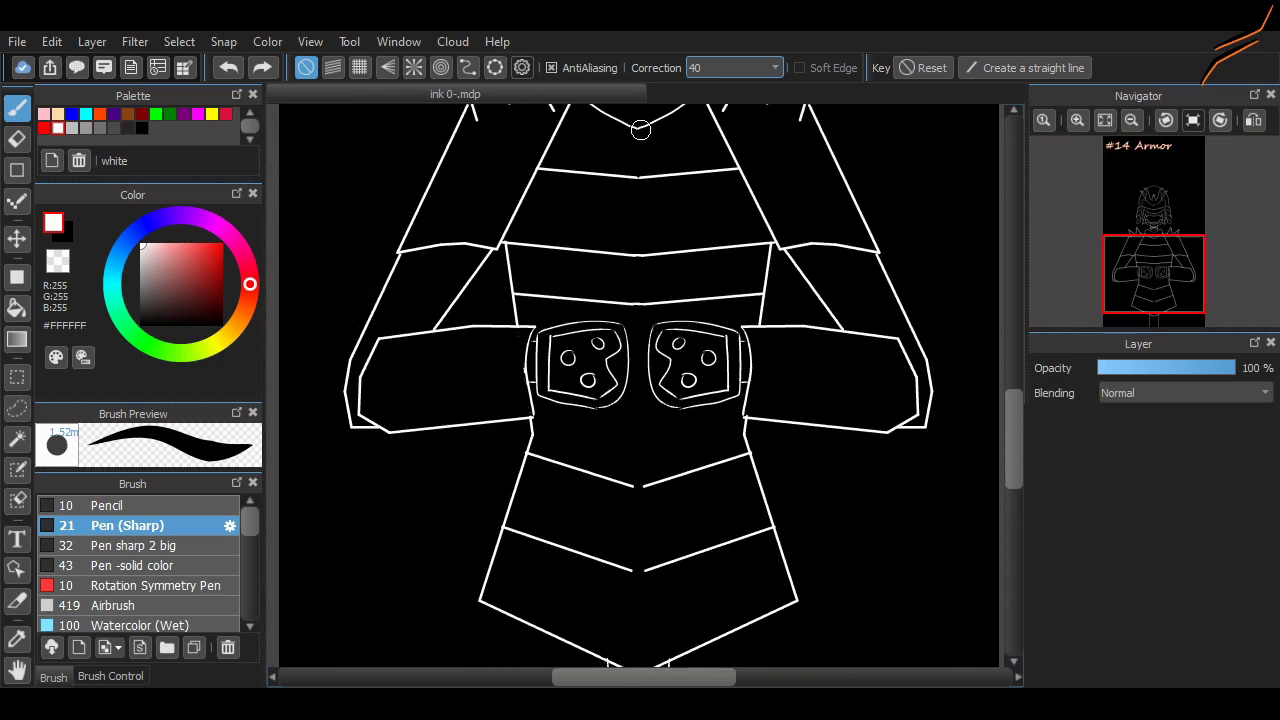
left_click_drag(641, 129, 637, 480)
key("ctrl+z")
Step: Ink small mirrored finger arcs along the inner edges of both hands with the Symmetry Pen at size 13
scroll(631, 263, "down", 1)
scroll(631, 263, "up", 3)
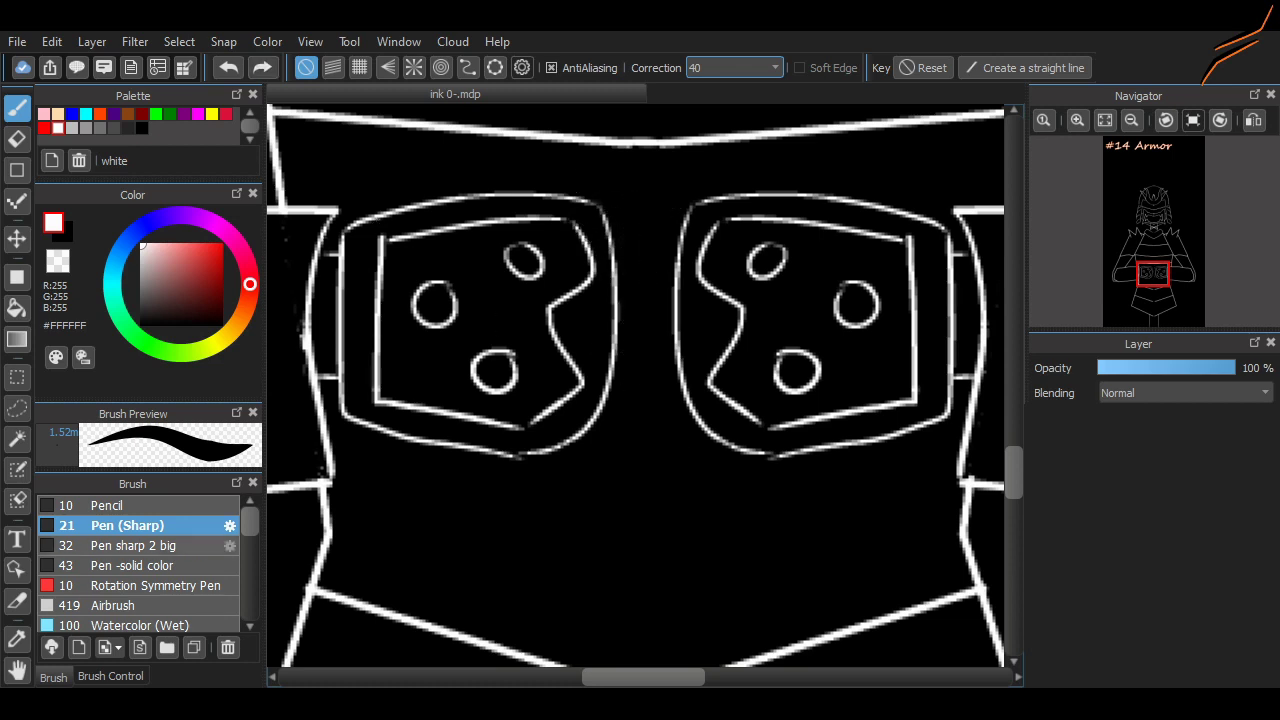
scroll(200, 545, "down", 3)
left_click(150, 542)
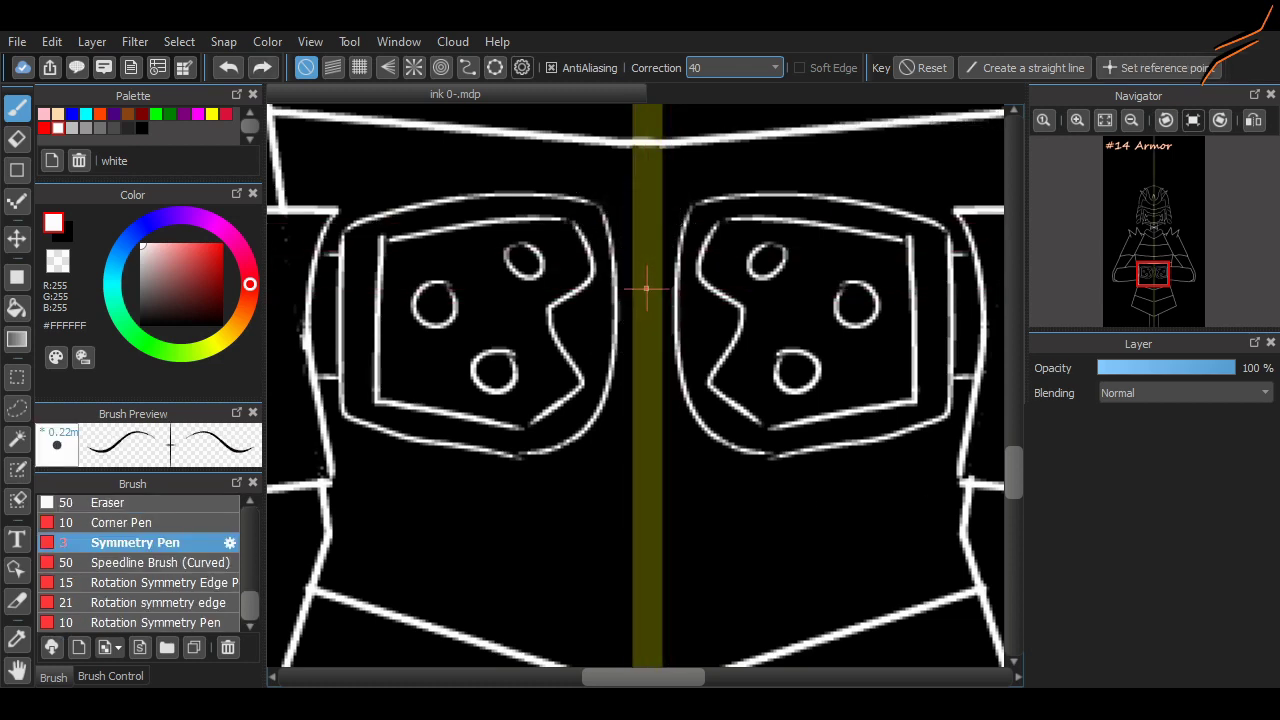
left_click(110, 676)
left_click(86, 513)
mouse_move(745, 505)
left_mouse_down()
mouse_move(823, 531)
mouse_move(760, 470)
left_mouse_up()
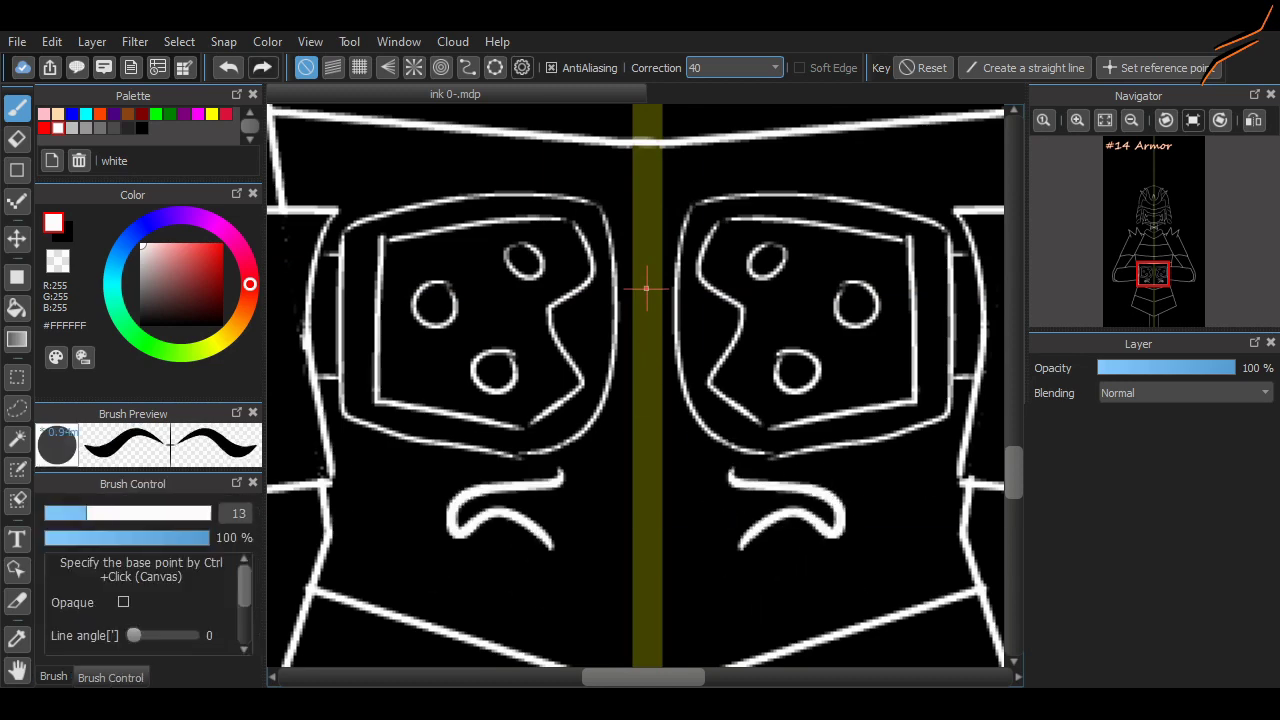
key("ctrl+z")
mouse_move(652, 215)
left_mouse_down()
mouse_move(671, 312)
mouse_move(643, 314)
mouse_move(650, 394)
left_mouse_up()
key("ctrl+z")
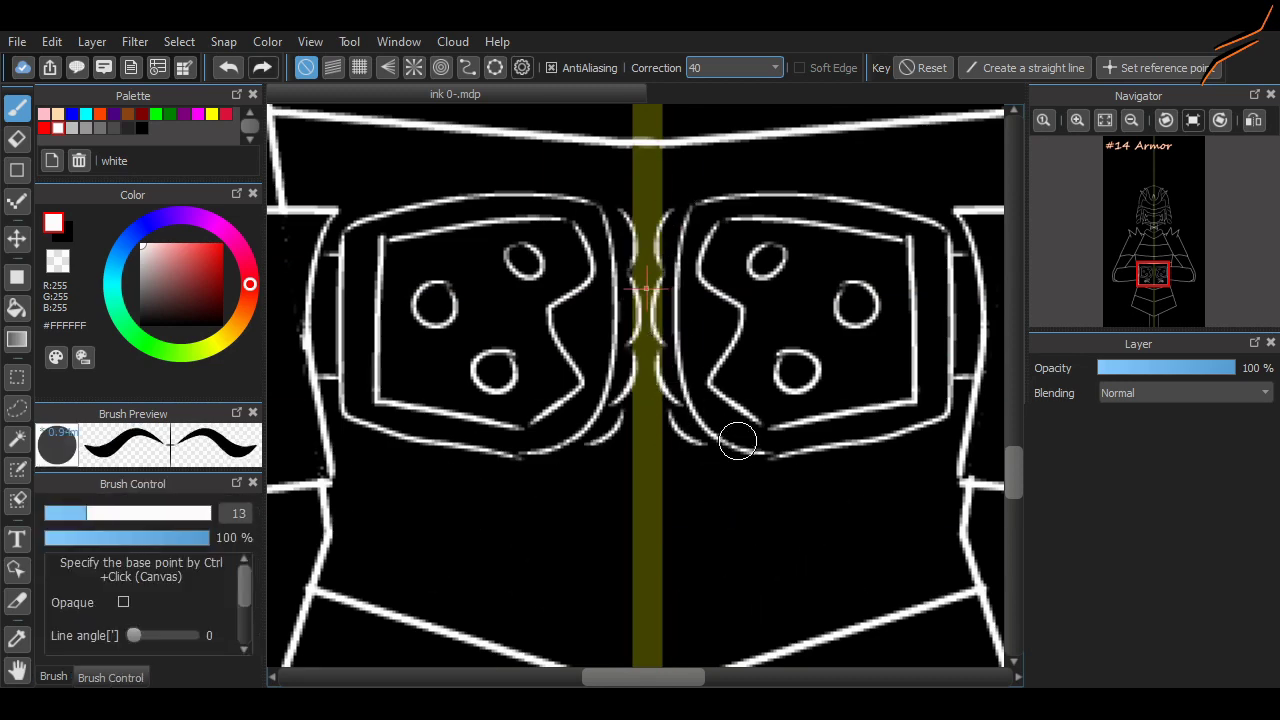
Step: Switch back to the Pen (Sharp) brush and inspect the face mask and the whole armor drawing
scroll(737, 437, "up", 5)
scroll(645, 590, "up", 10)
left_click(53, 677)
scroll(140, 560, "up", 5)
left_click(127, 525)
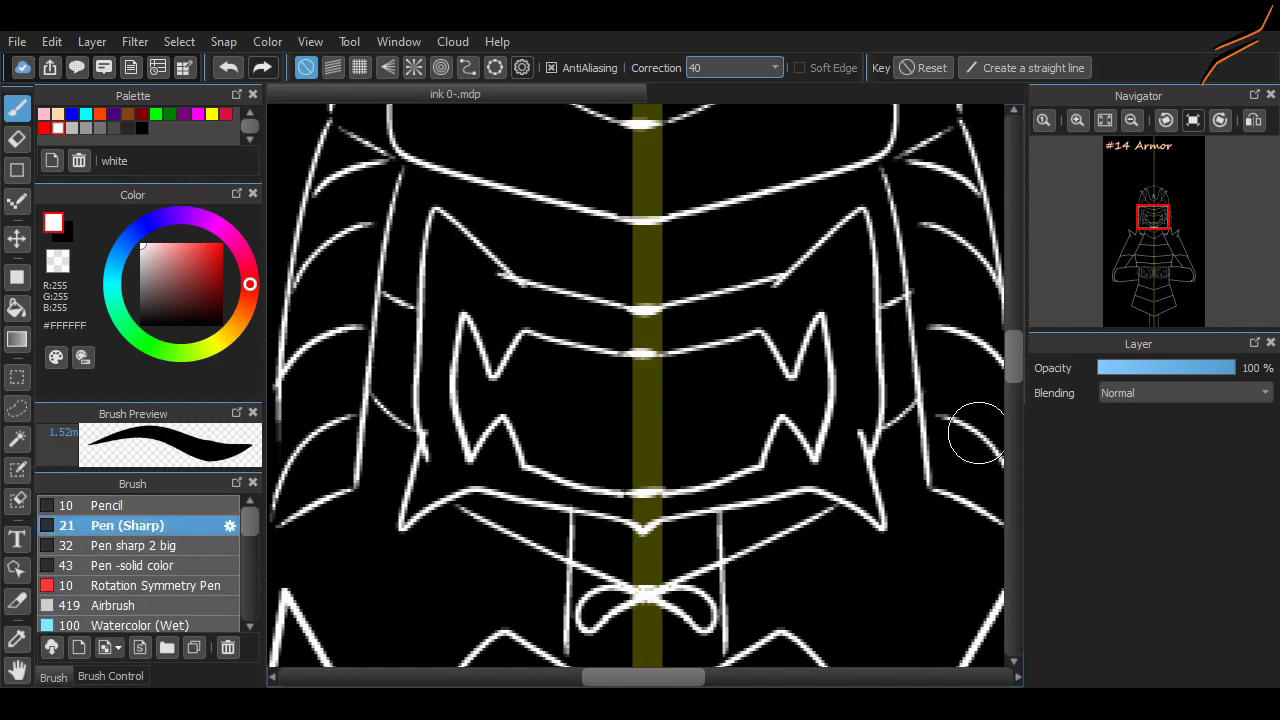
left_click_drag(879, 366, 724, 311)
key("e")
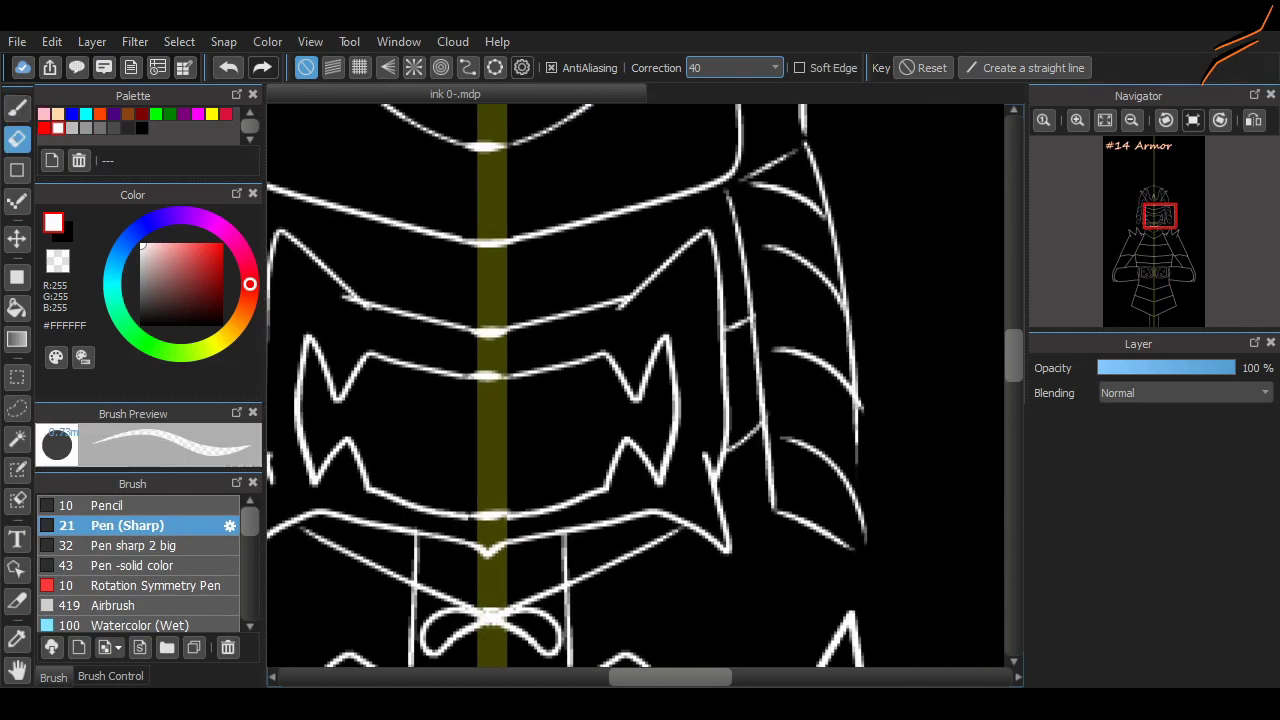
key("b")
scroll(635, 385, "up", 3)
scroll(635, 385, "down", 3)
scroll(969, 371, "down", 5)
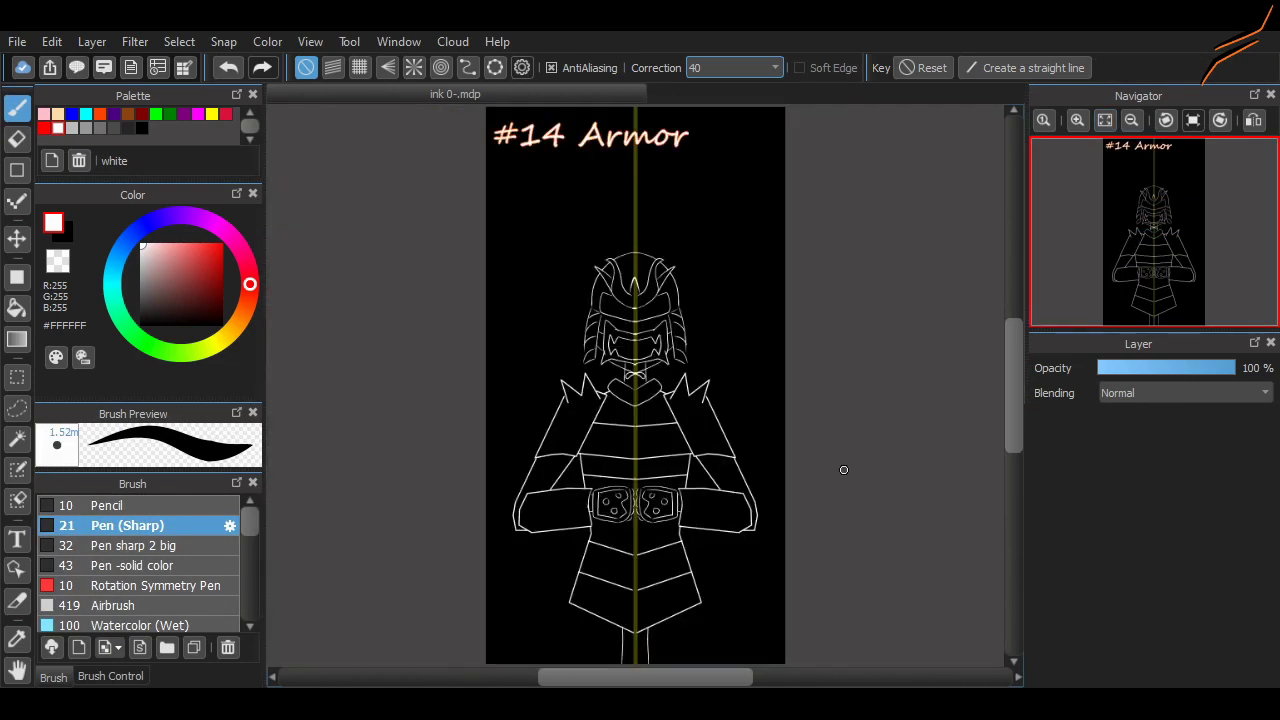
Step: Draw a cluster of crossing white scratch marks on the upper-arm plate of the right-hand arm
scroll(843, 470, "up", 2)
scroll(700, 330, "down", 2)
scroll(671, 297, "up", 4)
scroll(640, 396, "up", 2)
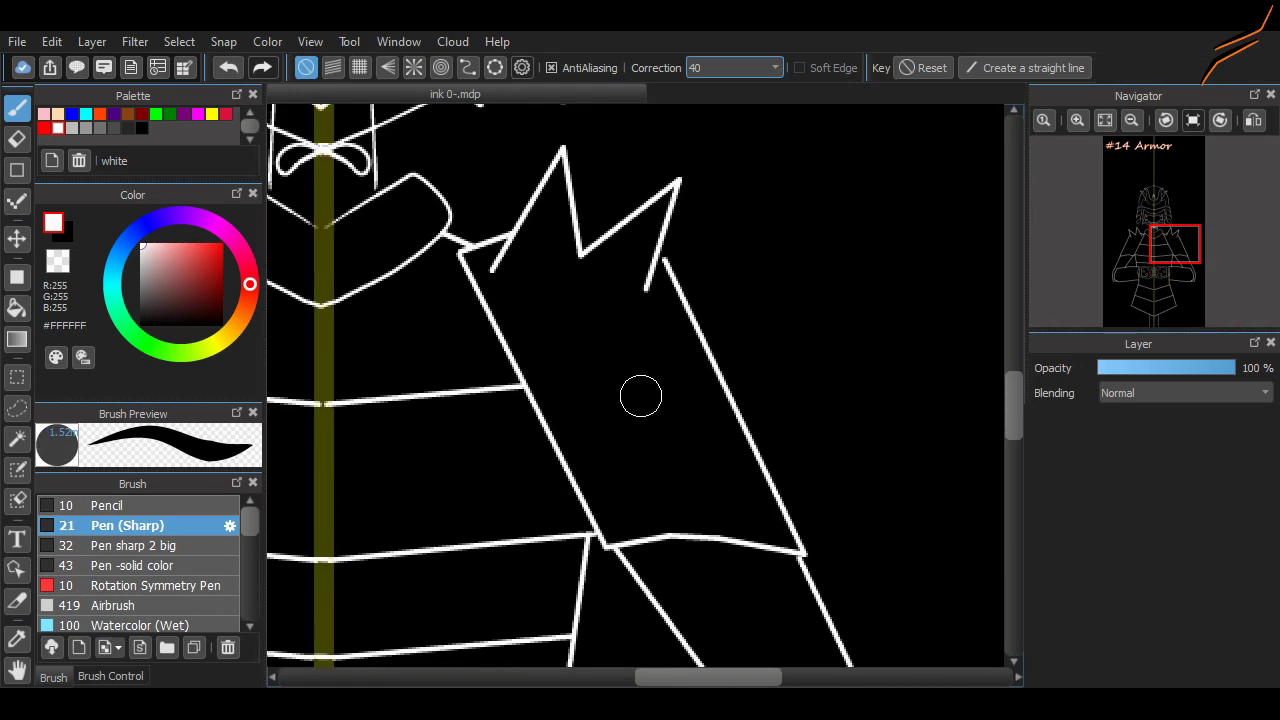
mouse_move(640, 396)
left_mouse_down()
mouse_move(660, 340)
mouse_move(690, 450)
left_mouse_up()
scroll(600, 500, "left", 5)
Step: Draw slanted scratches across the left-hand upper-arm plate and a scratch with short crossing ticks on the forearm guard below it
left_click_drag(385, 385, 494, 386)
key("ctrl+z")
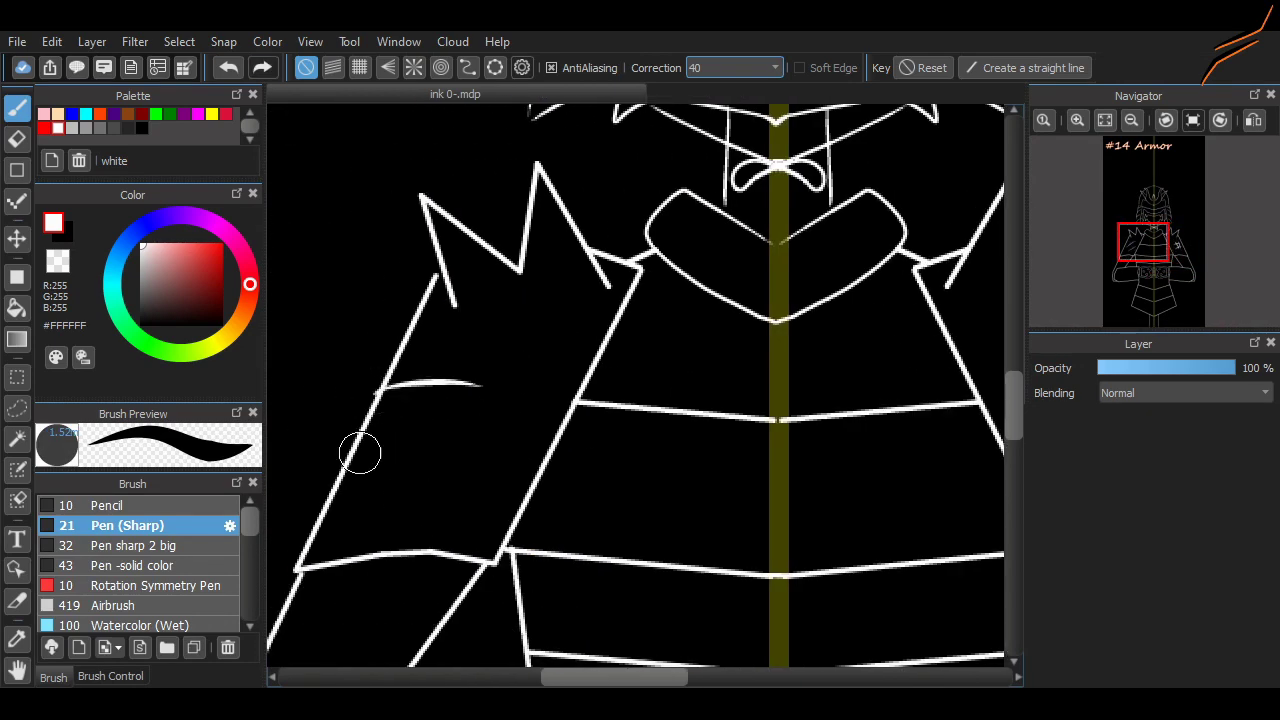
key("ctrl+z")
left_click_drag(365, 430, 485, 397)
left_click_drag(345, 474, 458, 437)
scroll(509, 507, "down", 5)
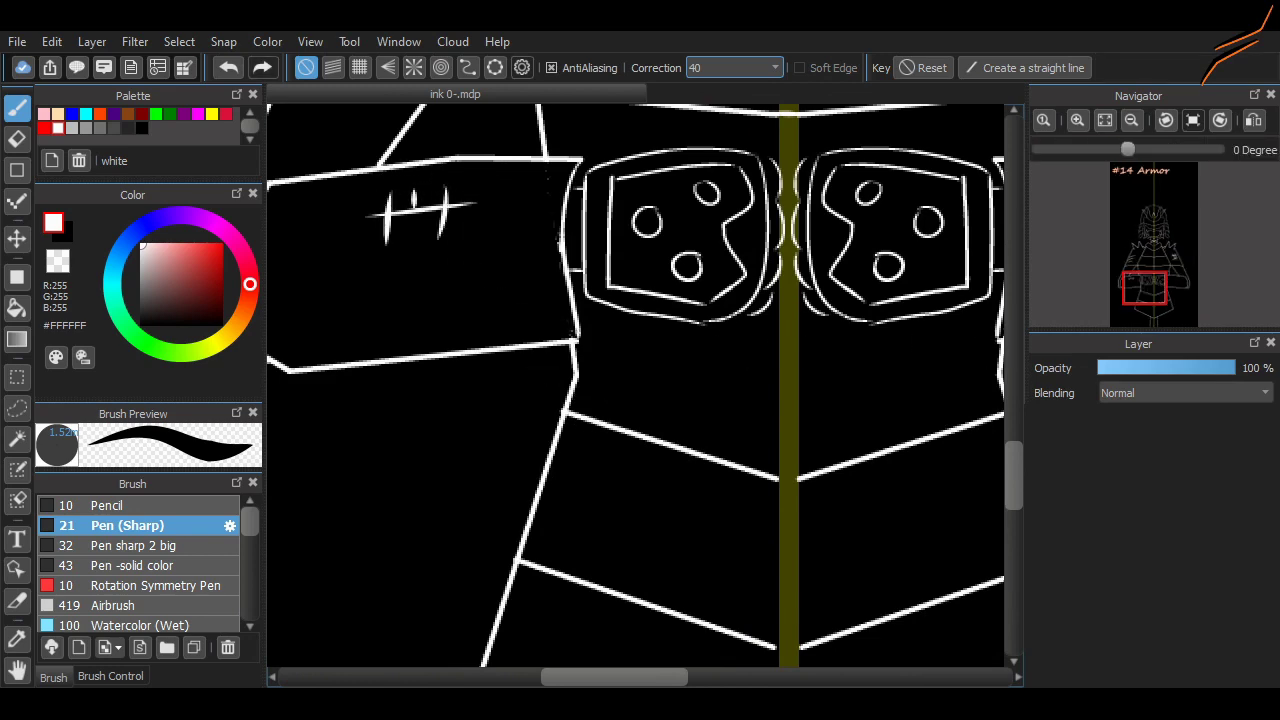
Step: Paint the character 大 in red (#FF0000), turned sideways along the arm, on the right-hand forearm guard
key("ctrl+Right")
key("ctrl+Left")
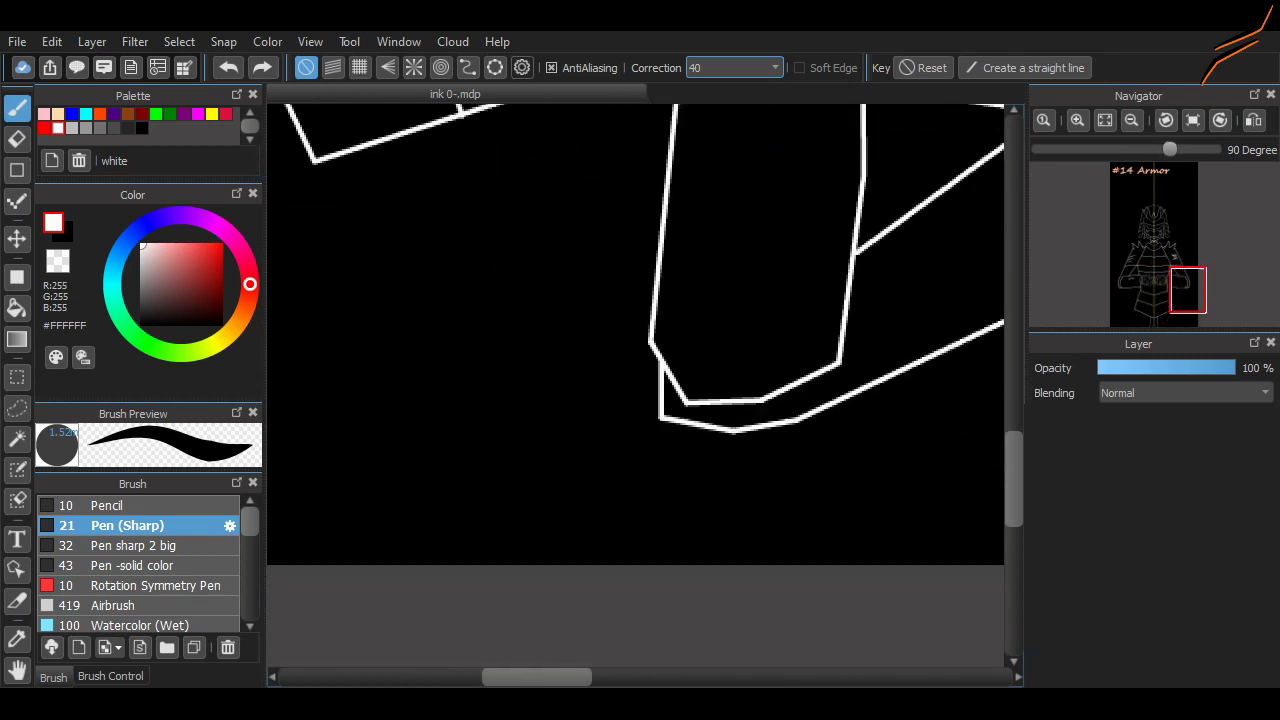
scroll(640, 385, "down", 3)
left_click_drag(520, 420, 585, 286)
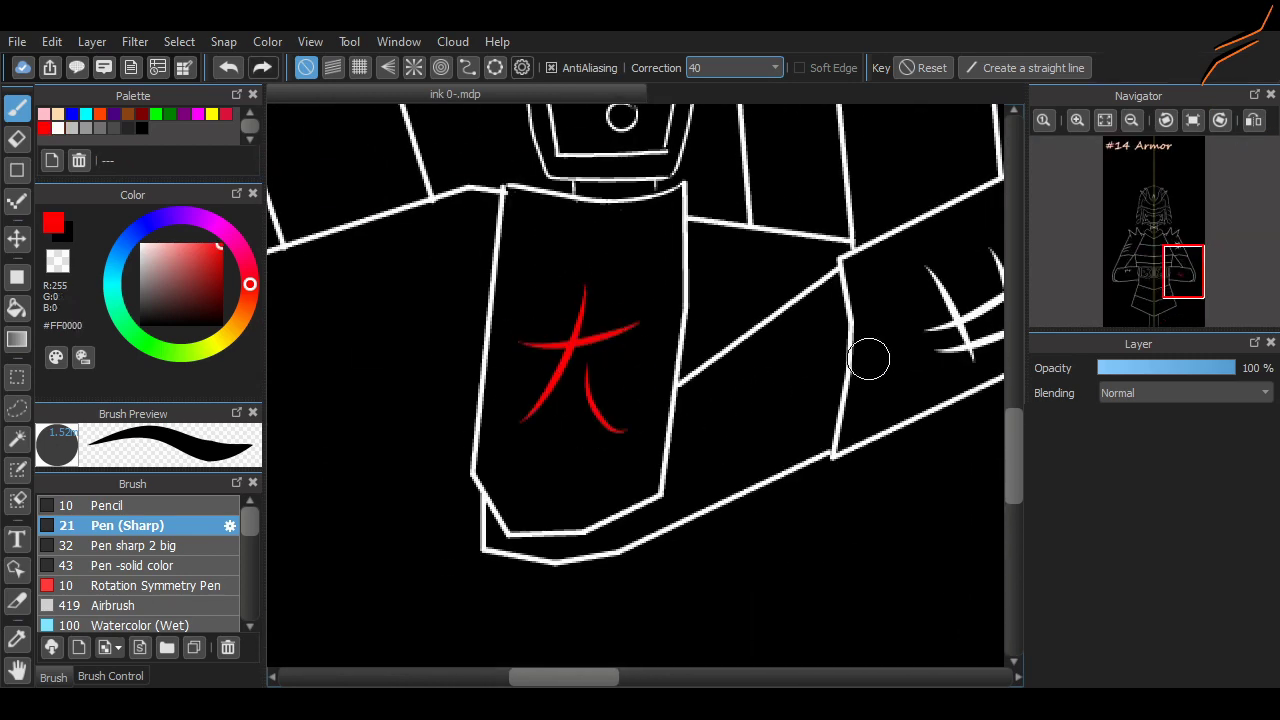
scroll(868, 360, "down", 3)
key("ctrl+Left")
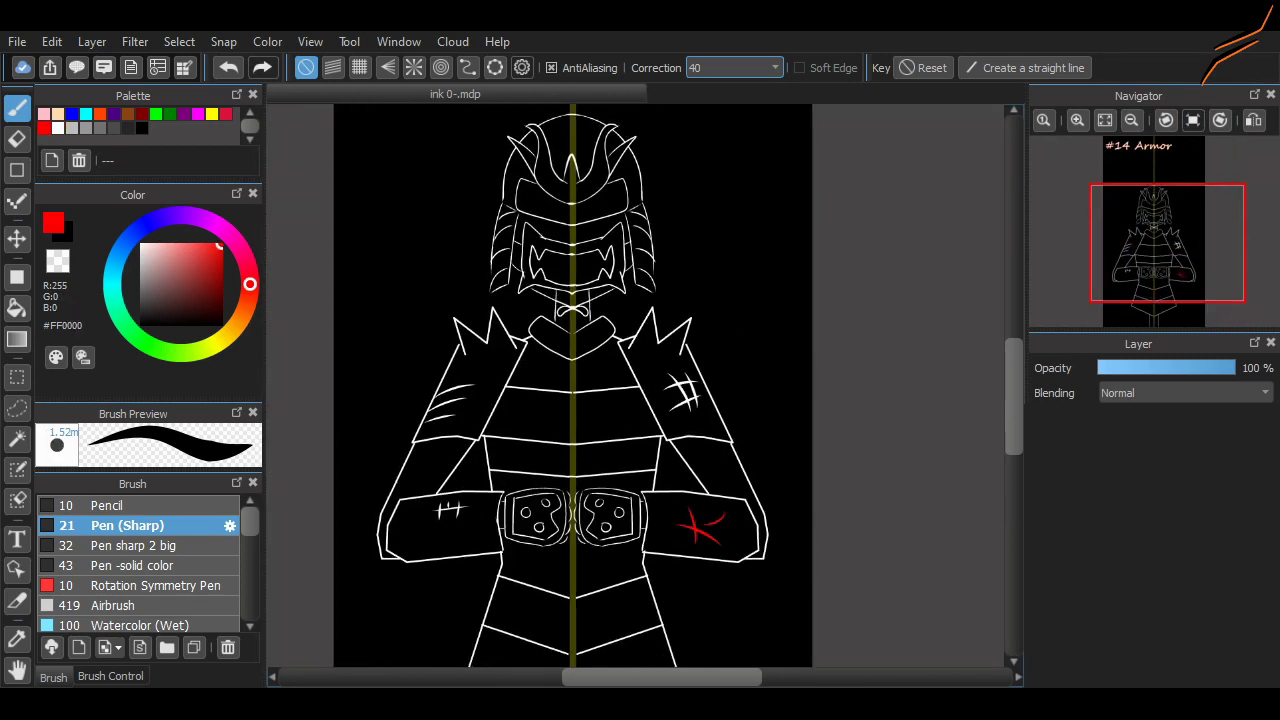
Step: Paint a red eye with an oval pupil in the gap below the brow plate on the right-hand side of the mask
scroll(537, 309, "up", 5)
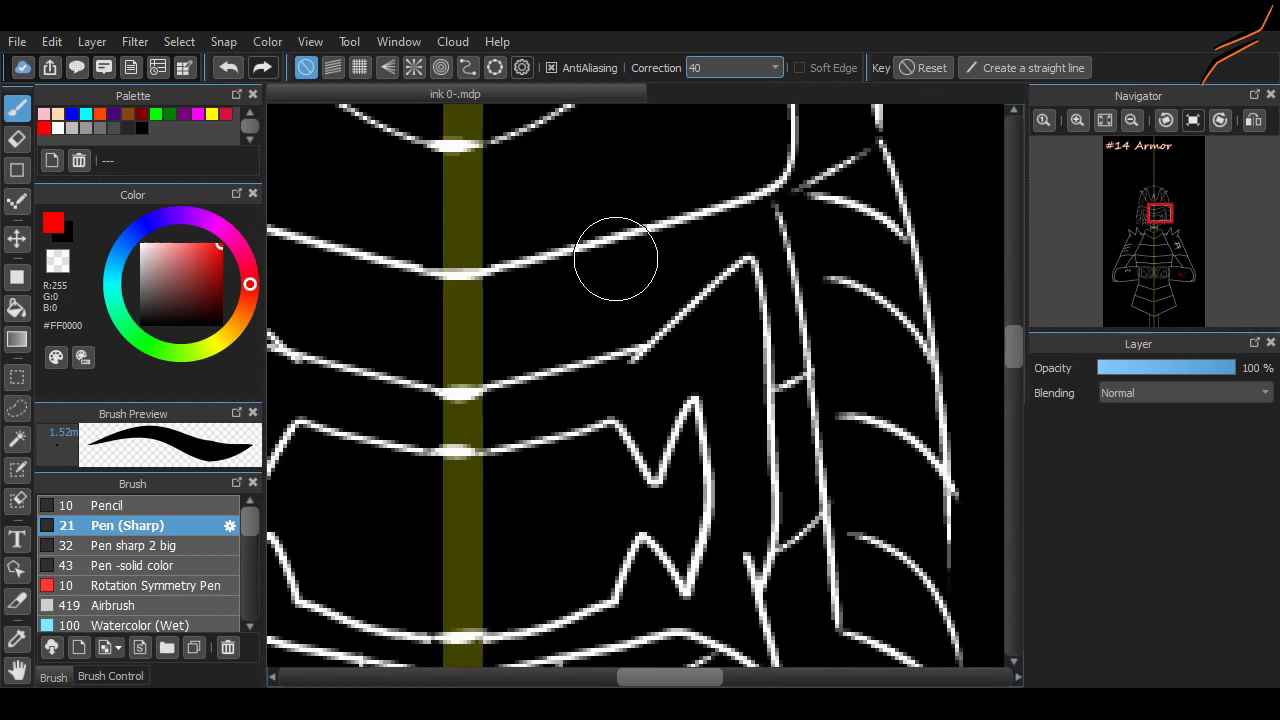
mouse_move(540, 268)
left_mouse_down()
mouse_move(680, 255)
mouse_move(680, 222)
left_mouse_up()
key("ctrl+z")
left_click_drag(537, 271, 700, 230)
key("ctrl+z")
mouse_move(523, 271)
left_mouse_down()
mouse_move(680, 224)
mouse_move(601, 329)
mouse_move(677, 282)
mouse_move(612, 285)
left_mouse_up()
key("ctrl+z")
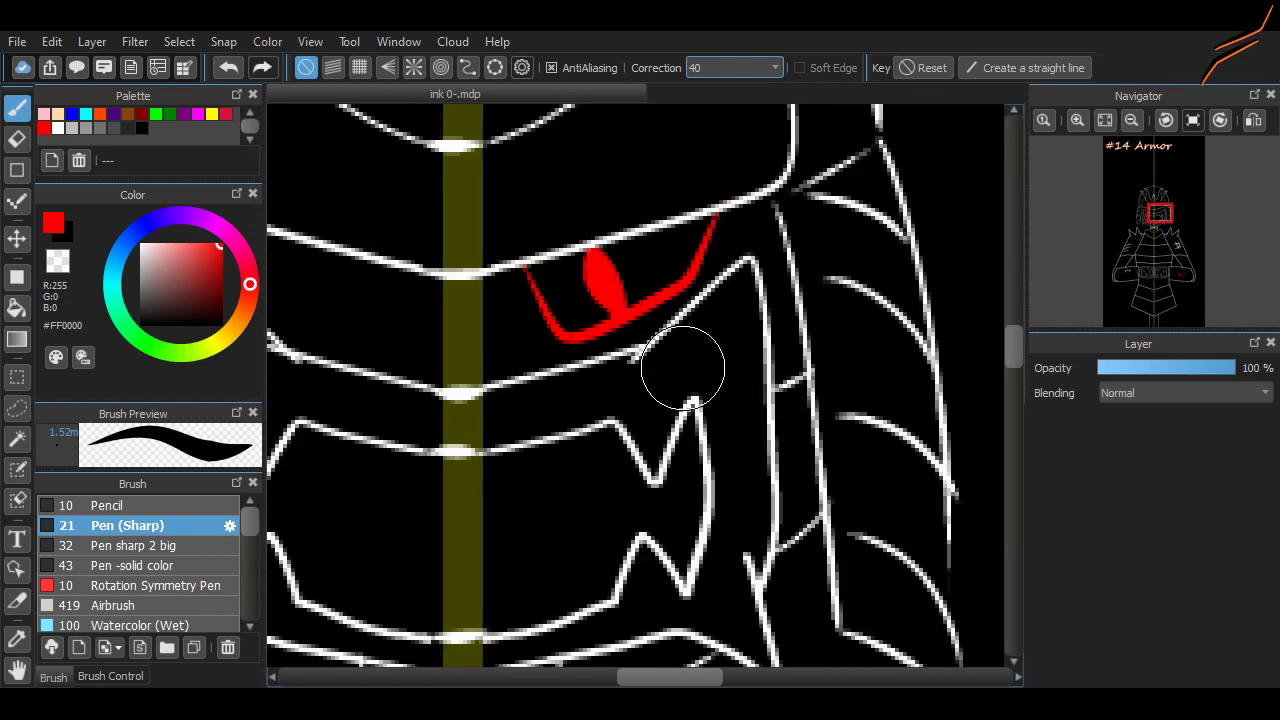
Step: Paint three curved red streaks slanting across the right-hand cheek and side guard of the helmet
scroll(683, 368, "down", 2)
left_click_drag(668, 425, 750, 310)
key("ctrl+z")
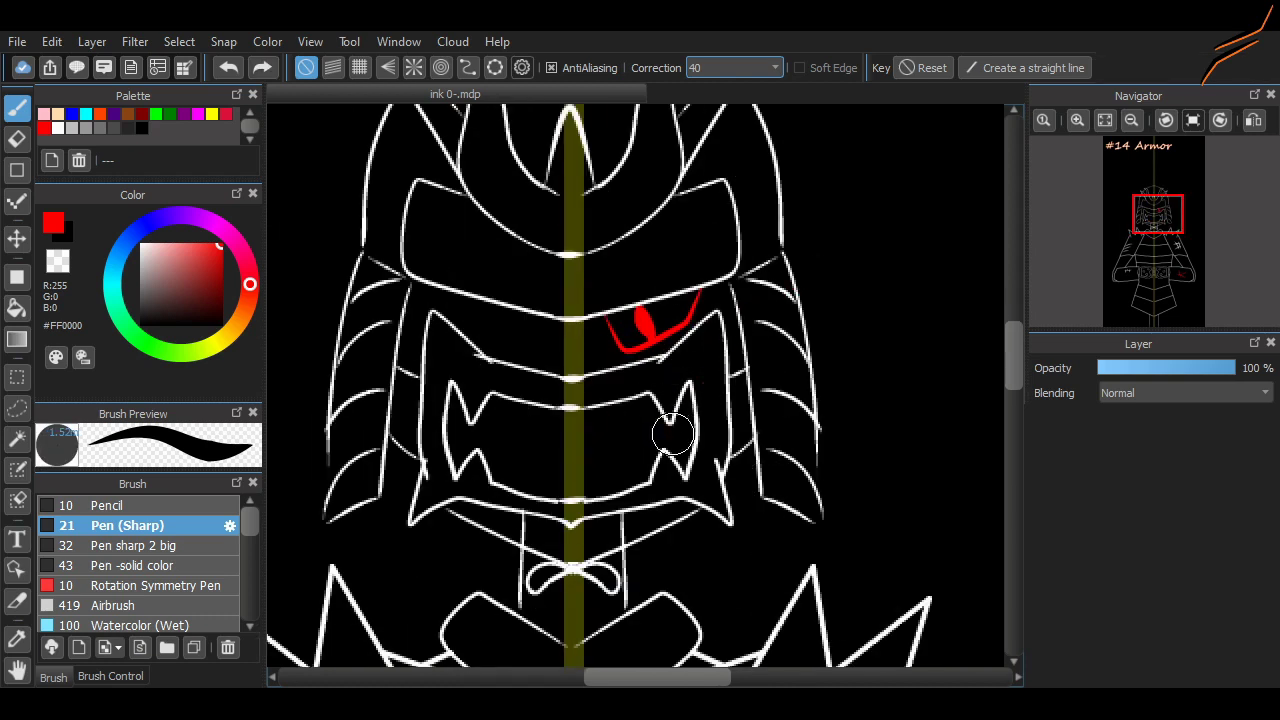
mouse_move(655, 455)
left_mouse_down()
mouse_move(694, 437)
mouse_move(852, 313)
left_mouse_up()
mouse_move(672, 455)
left_mouse_down()
mouse_move(856, 306)
mouse_move(808, 344)
left_mouse_up()
key("ctrl+z")
left_click_drag(662, 432, 818, 283)
Step: Paint curved red streaks rising from the right-hand fist across the waist plates
scroll(991, 346, "down", 5)
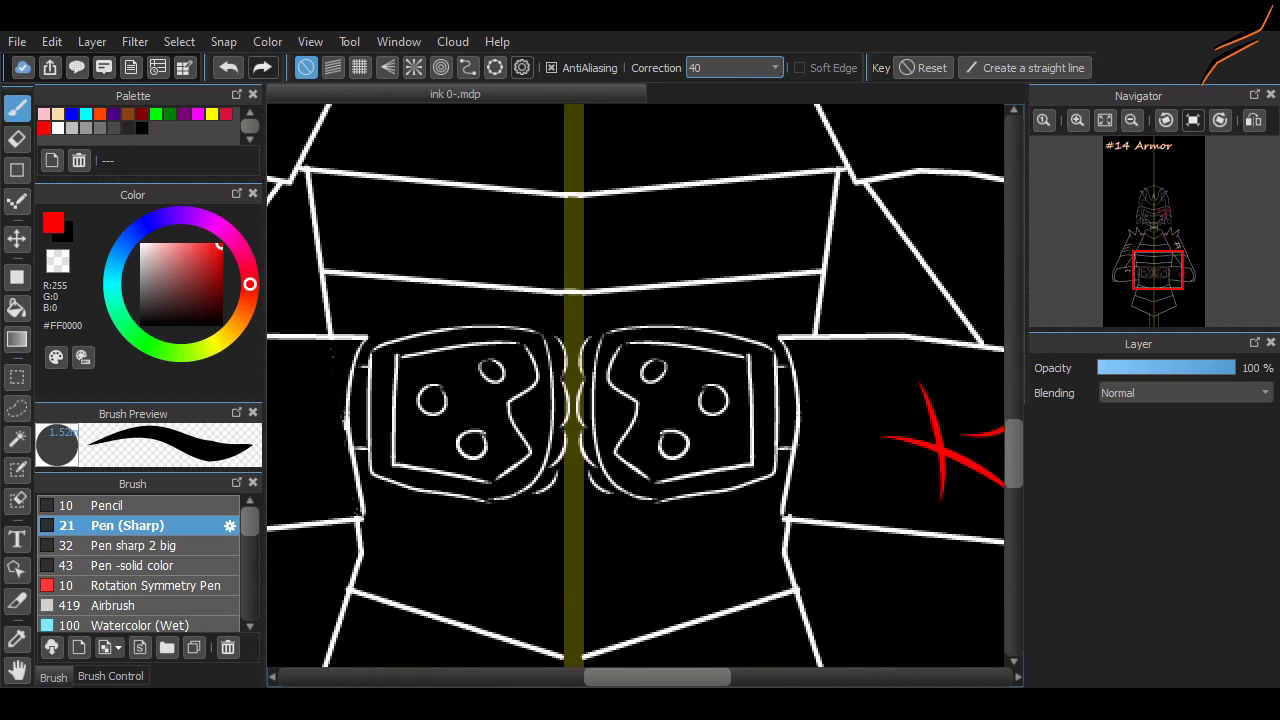
left_click_drag(778, 236, 748, 392)
key("ctrl+z")
left_click_drag(648, 338, 742, 242)
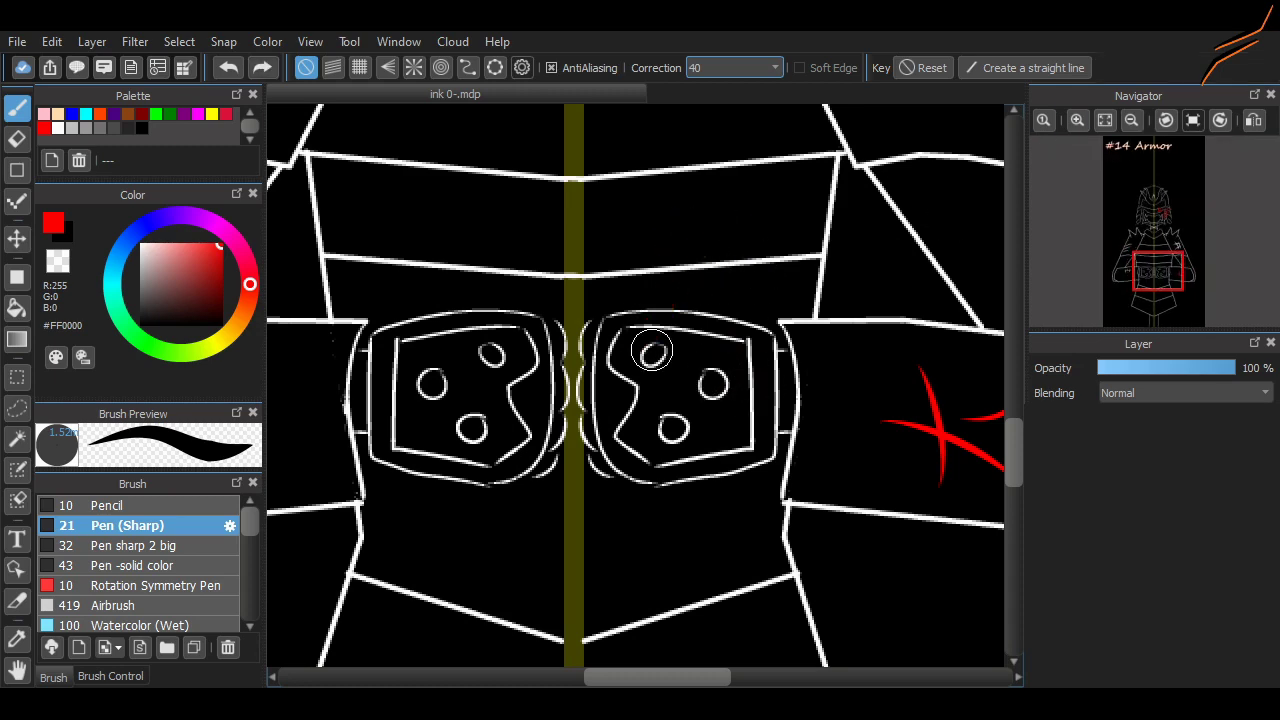
left_click_drag(652, 352, 762, 215)
Step: Try to touch up the pupil of the red eye with extra strokes
scroll(675, 428, "up", 10)
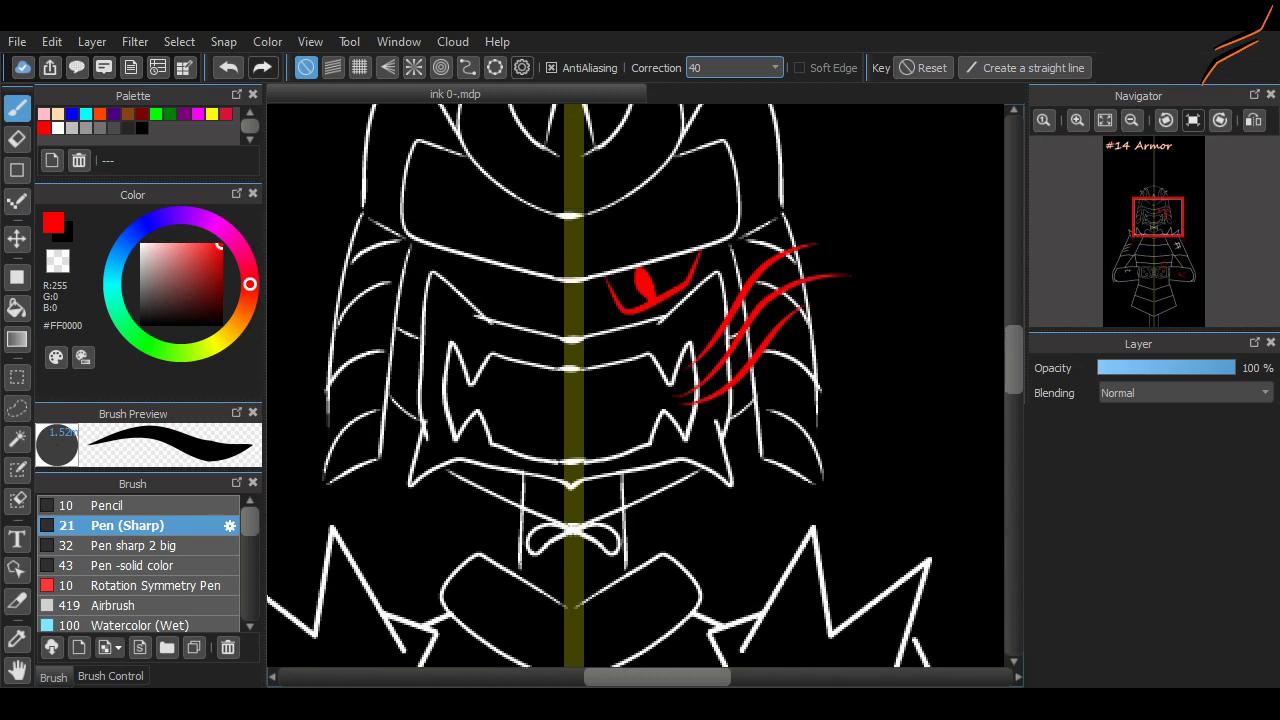
scroll(817, 350, "up", 4)
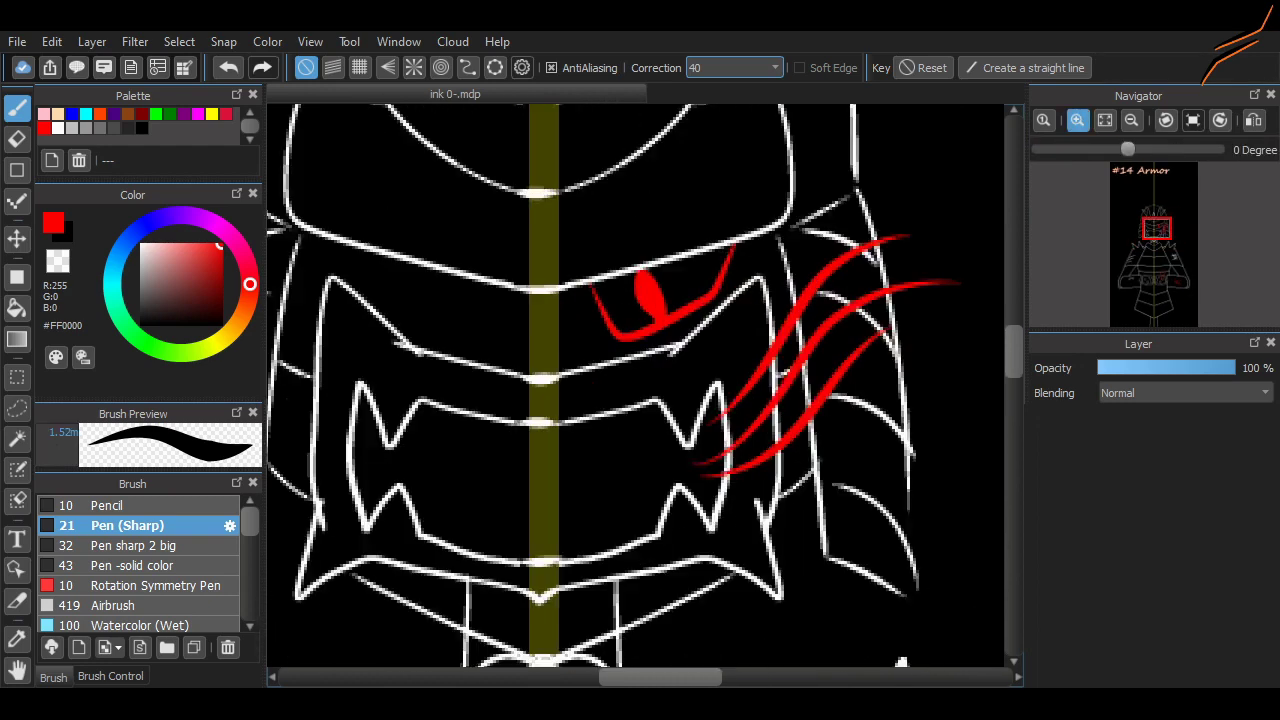
left_click_drag(705, 270, 690, 214)
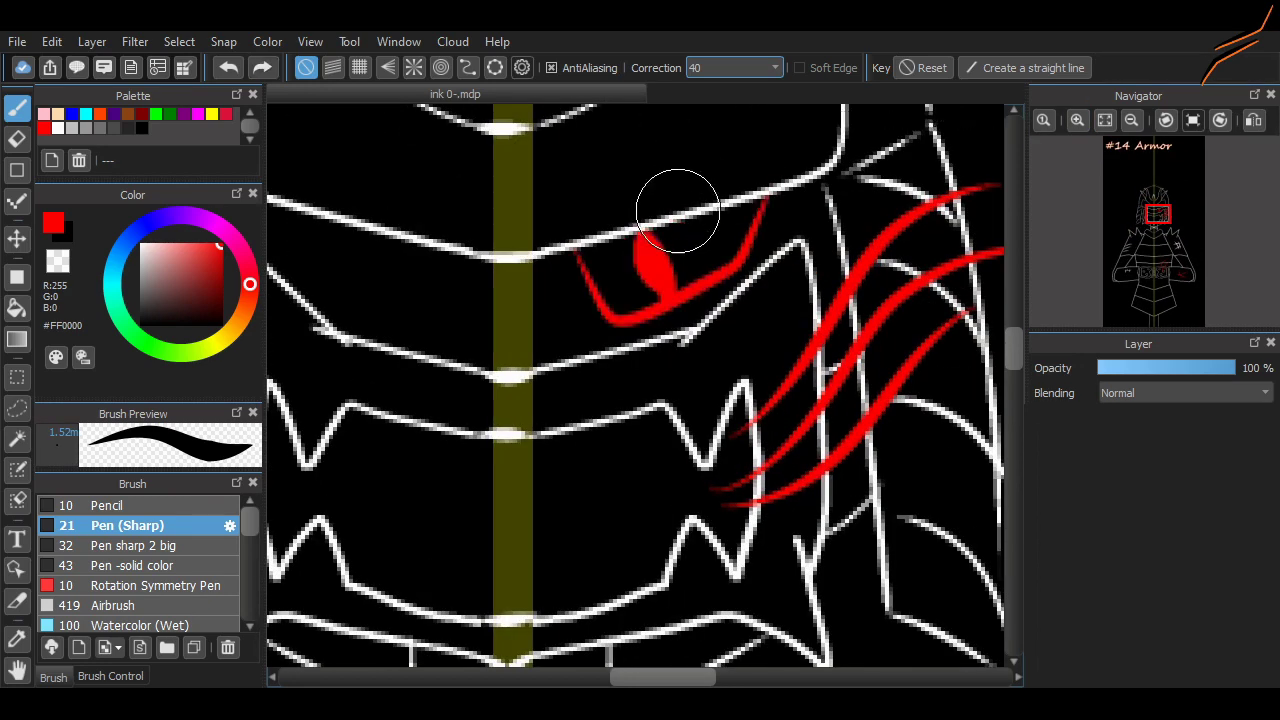
key("ctrl+z")
key("ctrl+z")
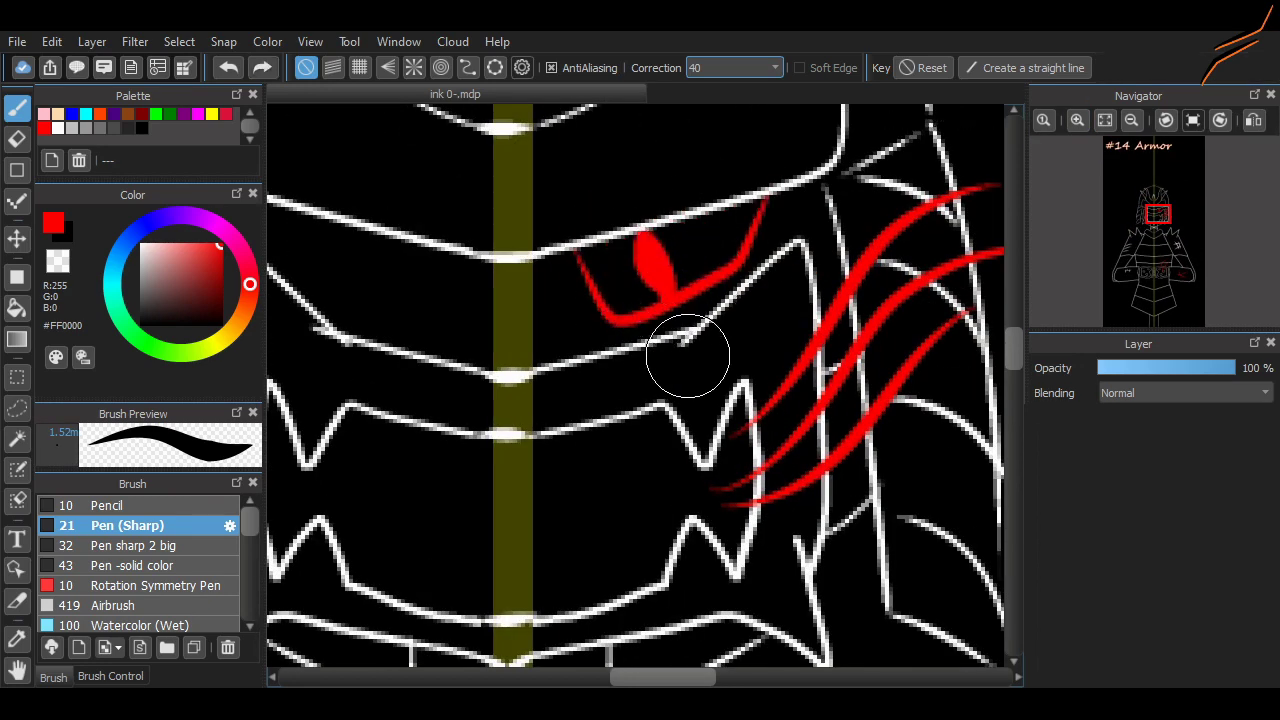
Step: Remove the small ticked scratch from the left-hand forearm guard and set the drawing color to white (#FFFFFF)
scroll(687, 355, "down", 4)
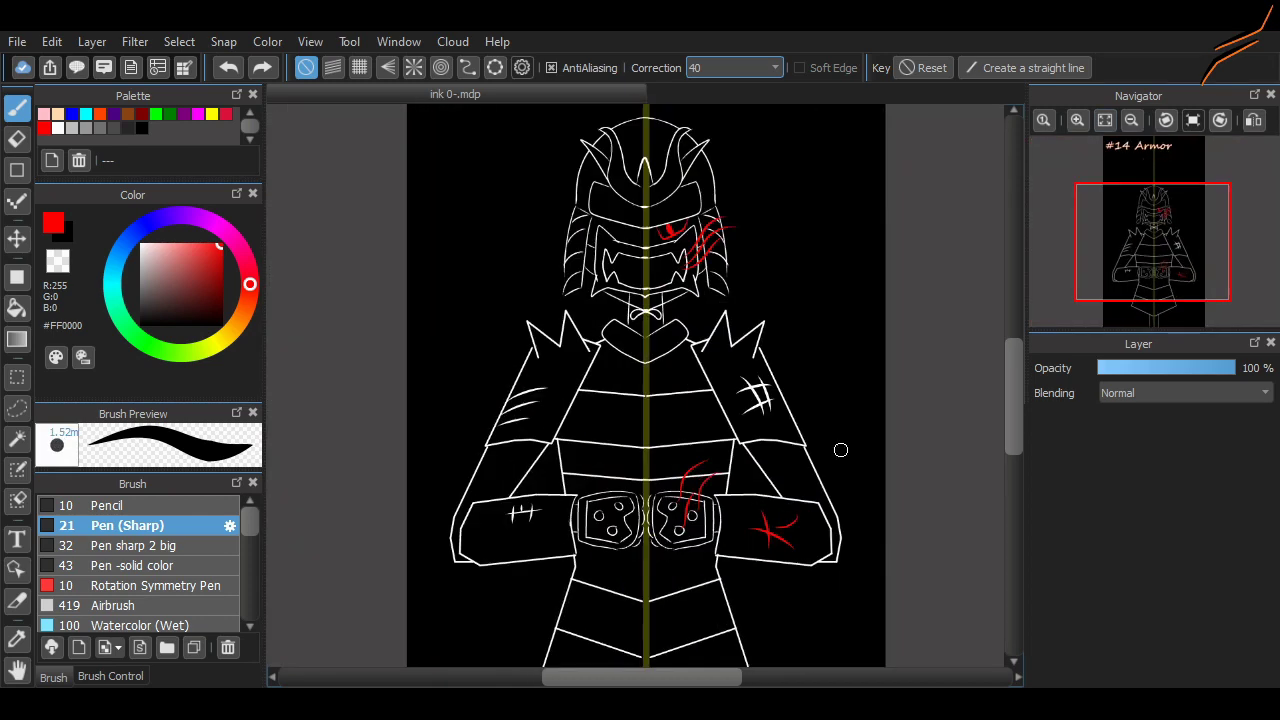
scroll(645, 423, "up", 1)
scroll(797, 372, "down", 6)
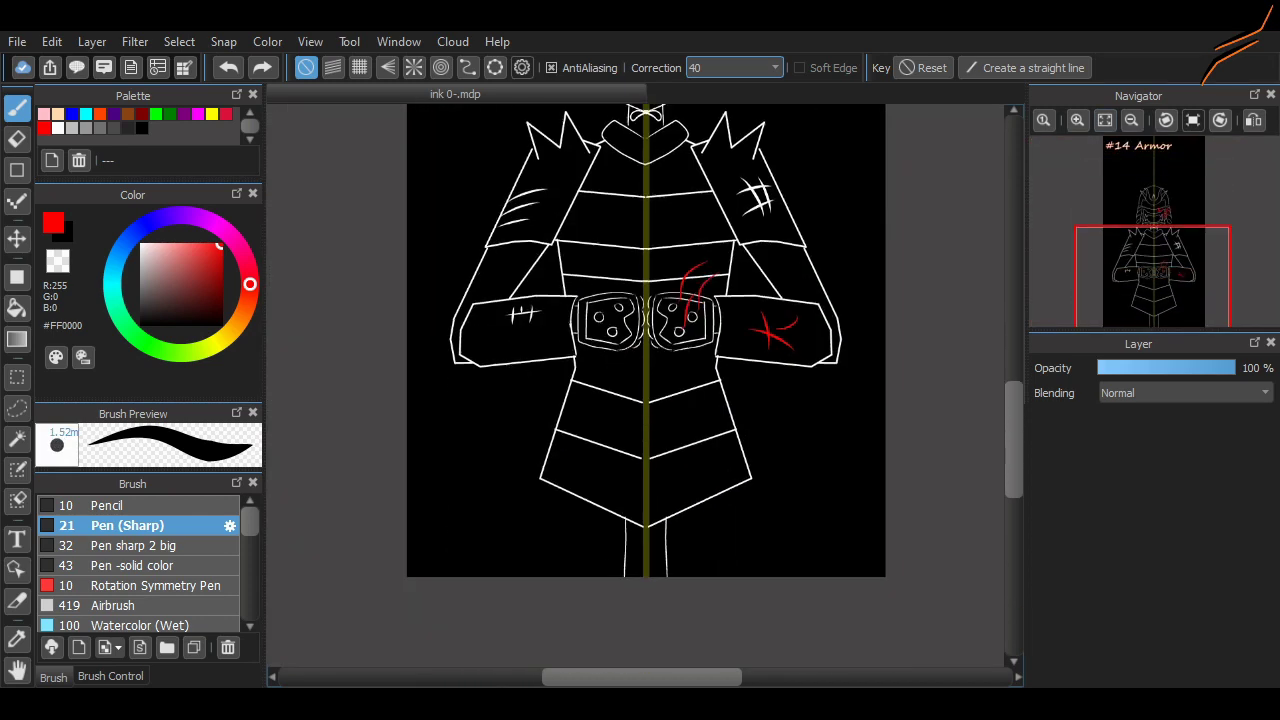
scroll(797, 372, "up", 2)
scroll(480, 430, "up", 5)
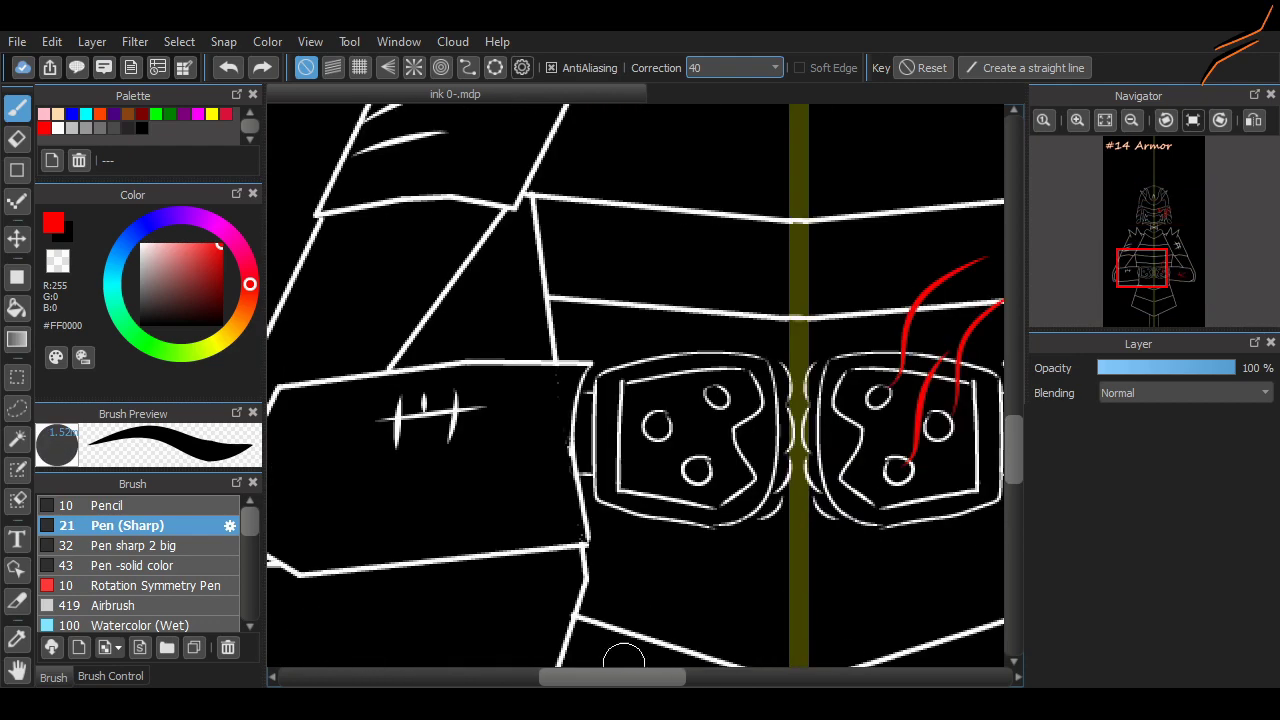
scroll(480, 430, "up", 2)
key("m")
left_click_drag(493, 385, 663, 497)
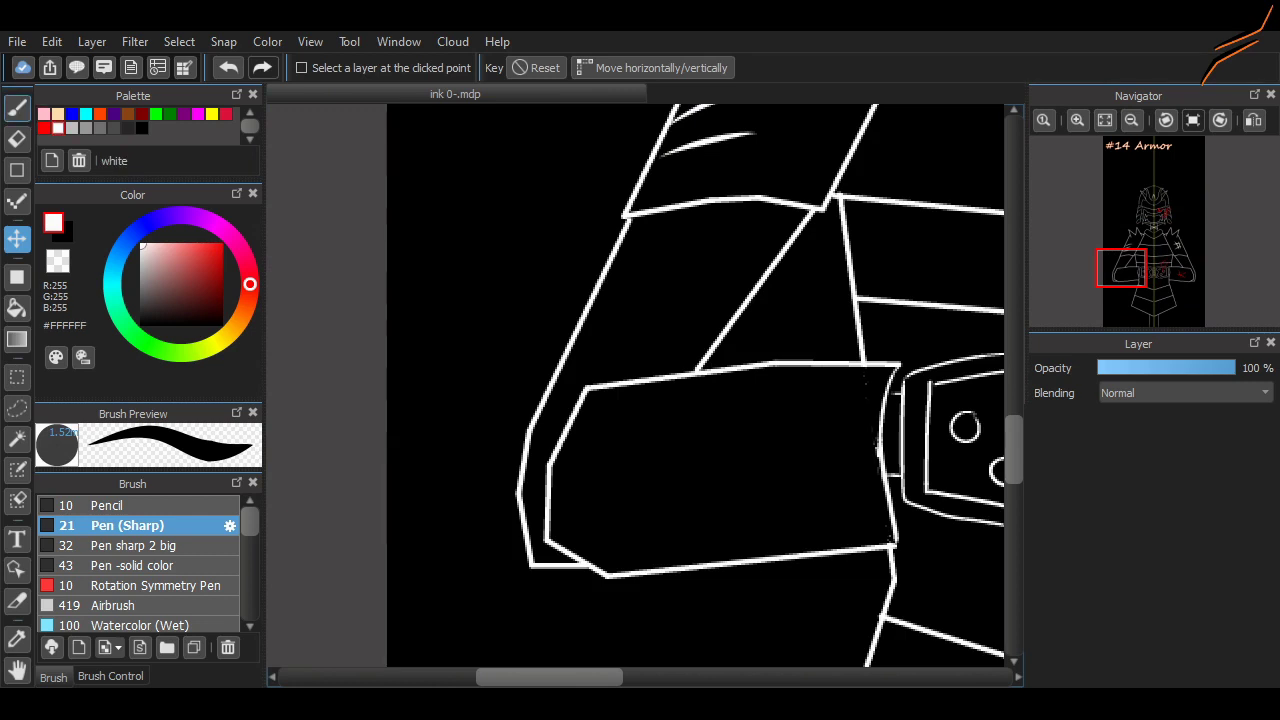
Step: Draw a larger white scratch with two long crossing ticks and a short one between them on the left-hand forearm guard
key("b")
mouse_move(612, 400)
left_mouse_down()
mouse_move(598, 540)
mouse_move(622, 552)
left_mouse_up()
key("ctrl+z")
mouse_move(706, 405)
left_mouse_down()
mouse_move(727, 437)
mouse_move(699, 487)
left_mouse_up()
left_click_drag(750, 400, 740, 540)
key("ctrl+z")
left_click_drag(775, 396, 766, 529)
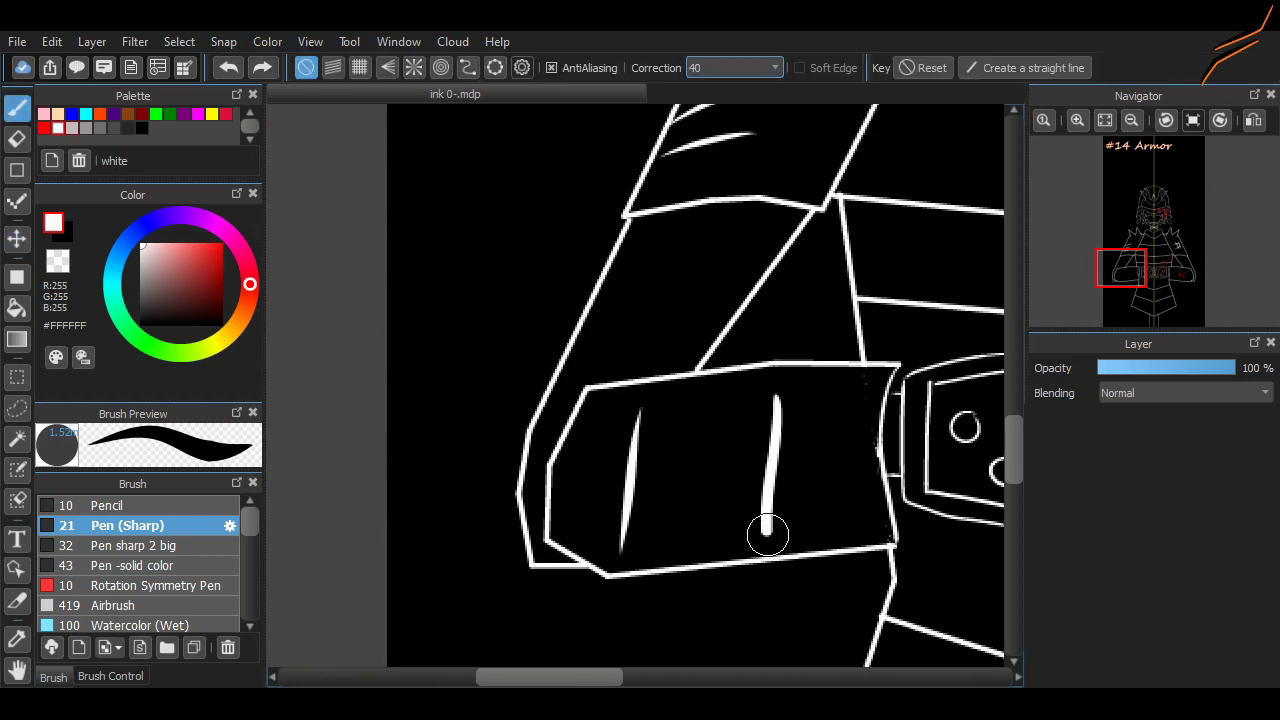
left_click_drag(596, 470, 815, 452)
key("ctrl+z")
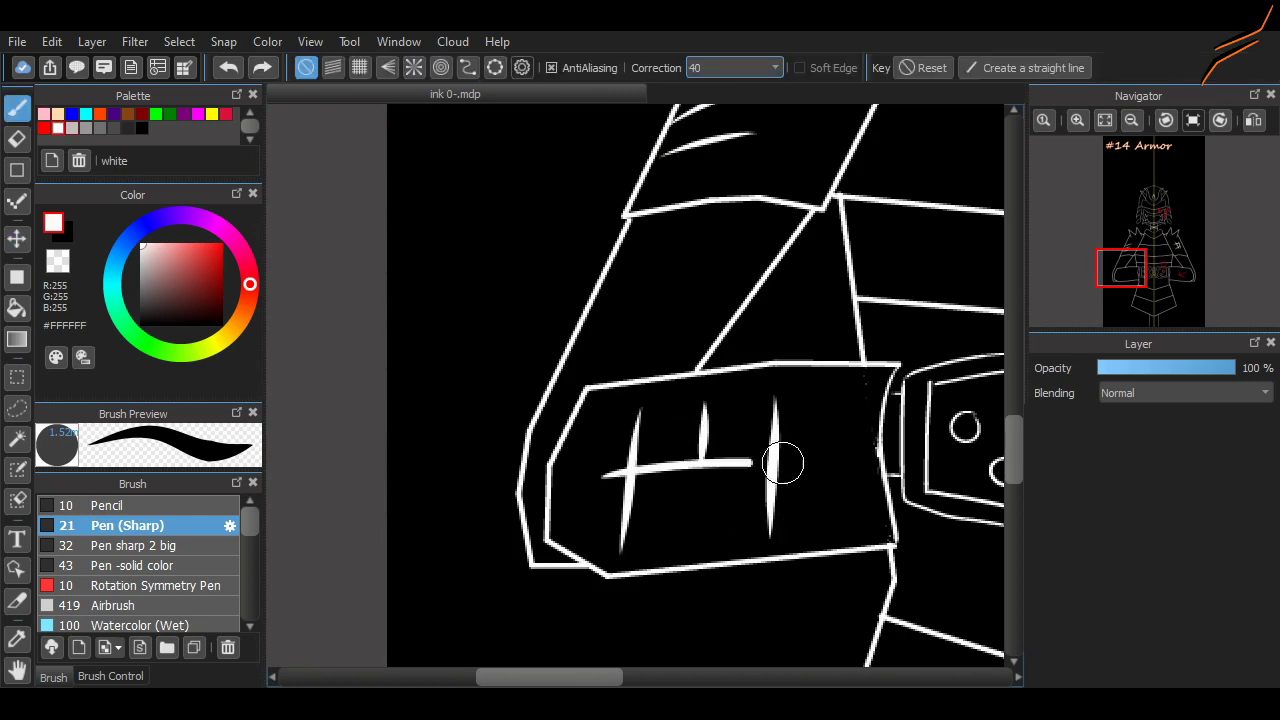
mouse_move(600, 468)
left_mouse_down()
mouse_move(826, 443)
mouse_move(789, 471)
left_mouse_up()
key("ctrl+z")
Step: Paint a red (#FF0000) diamond outline at the center of the helmet, just below the forehead spike
key("ctrl+minus")
scroll(757, 385, "down", 3)
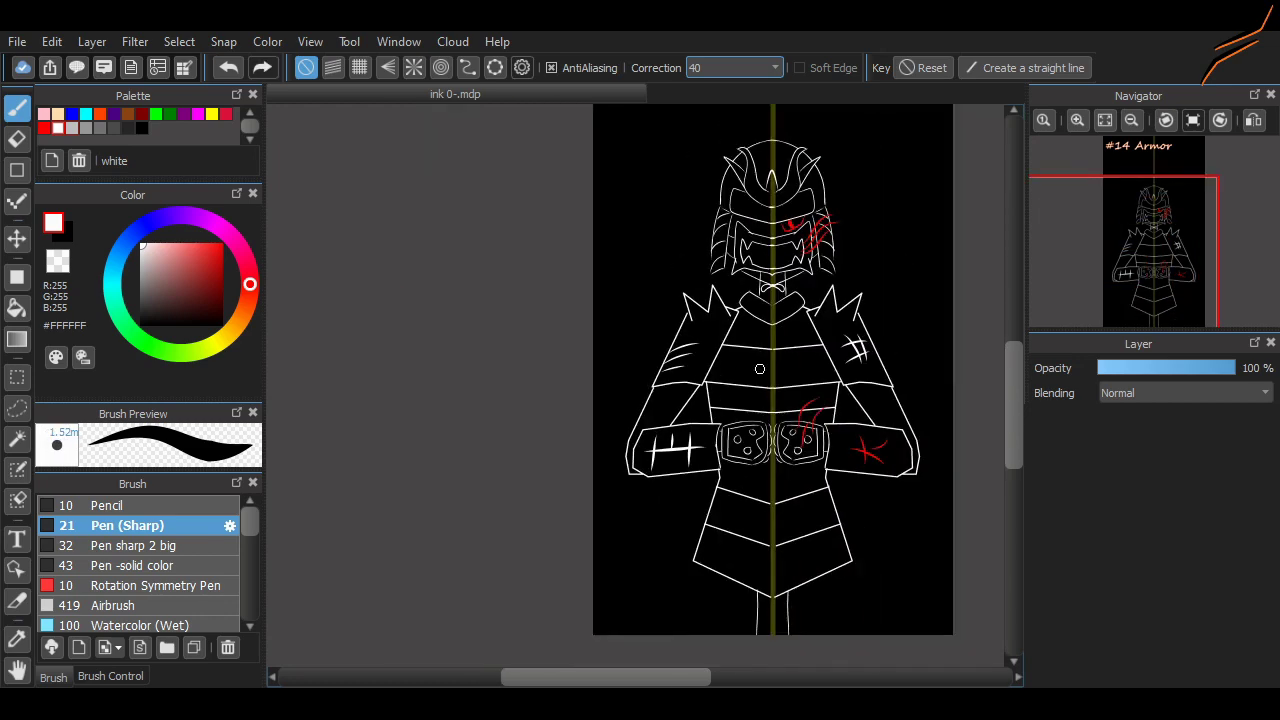
scroll(686, 171, "up", 4)
scroll(680, 380, "up", 3)
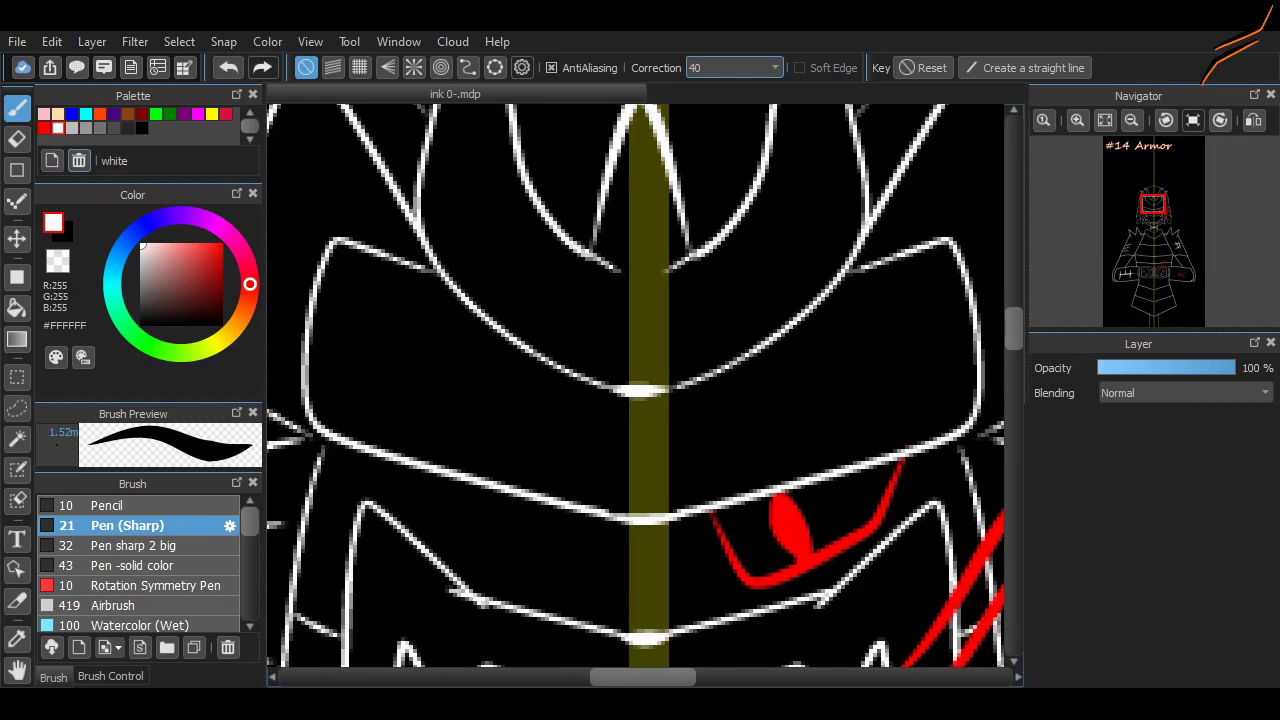
mouse_move(648, 244)
left_mouse_down()
mouse_move(641, 355)
mouse_move(645, 252)
left_mouse_up()
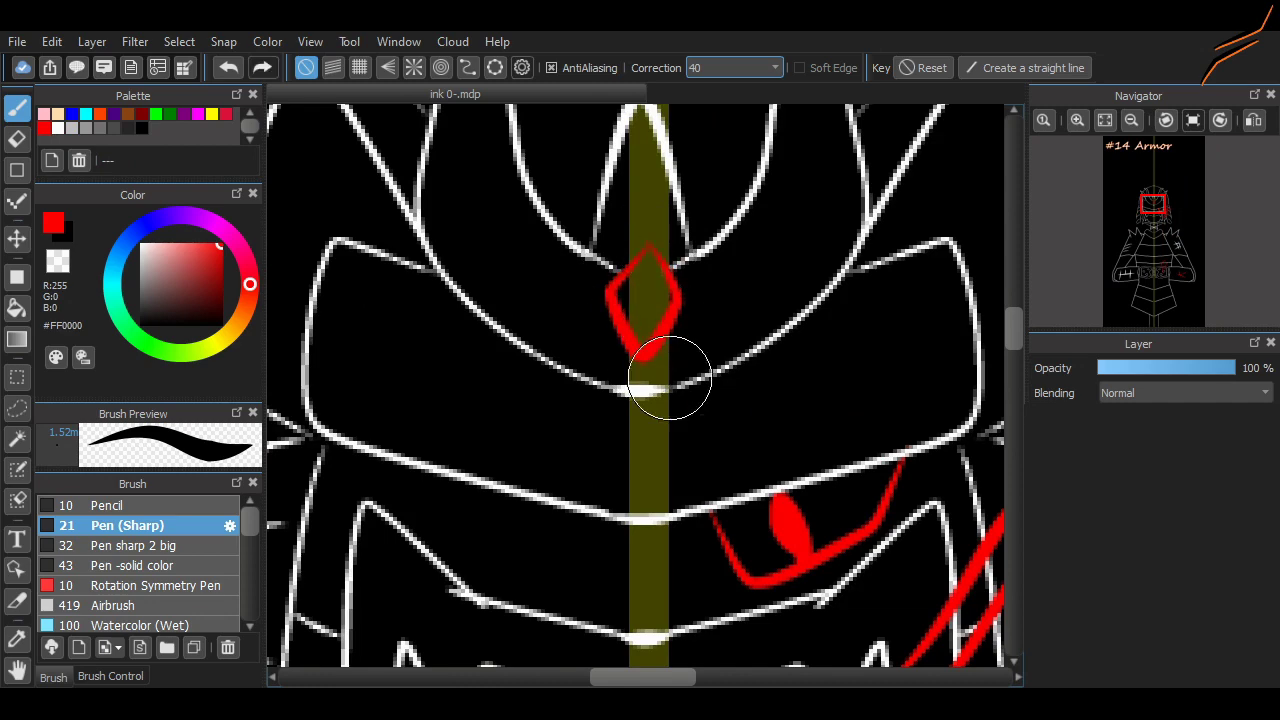
Step: Examine the helmet, arms and waist of the armor with the red details added
scroll(883, 334, "down", 4)
scroll(660, 517, "up", 2)
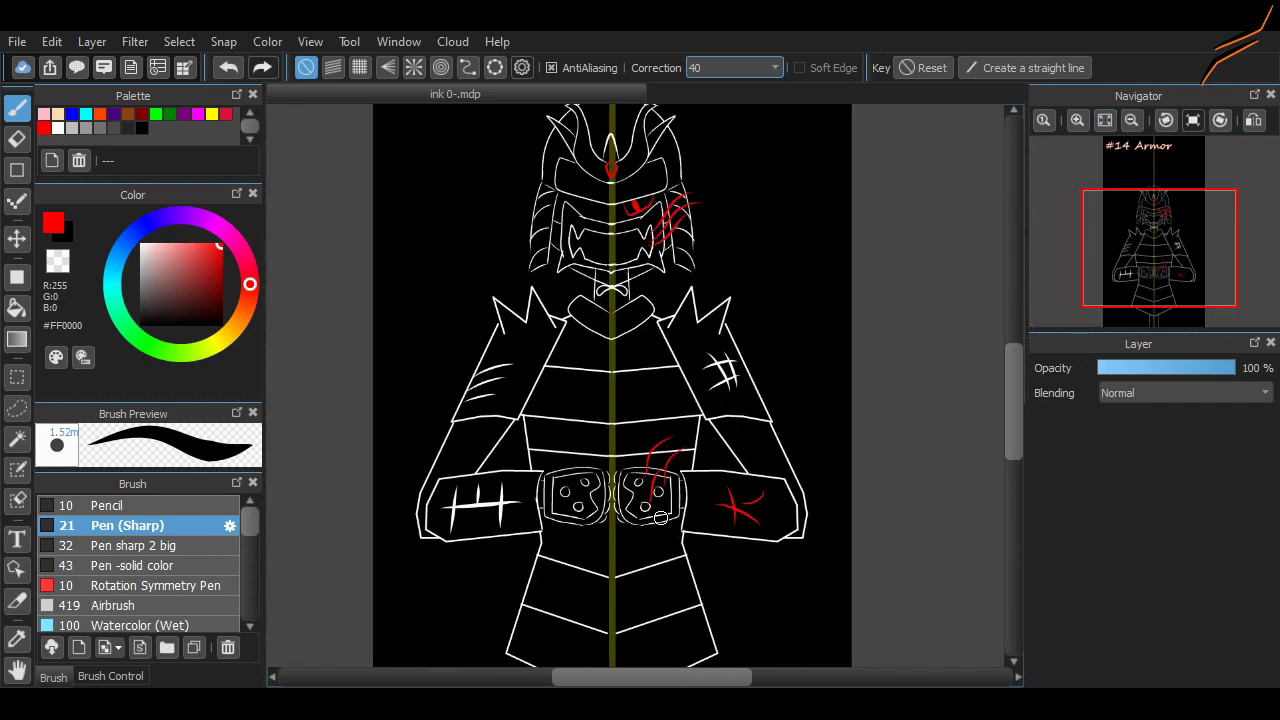
scroll(660, 517, "up", 2)
scroll(629, 526, "down", 2)
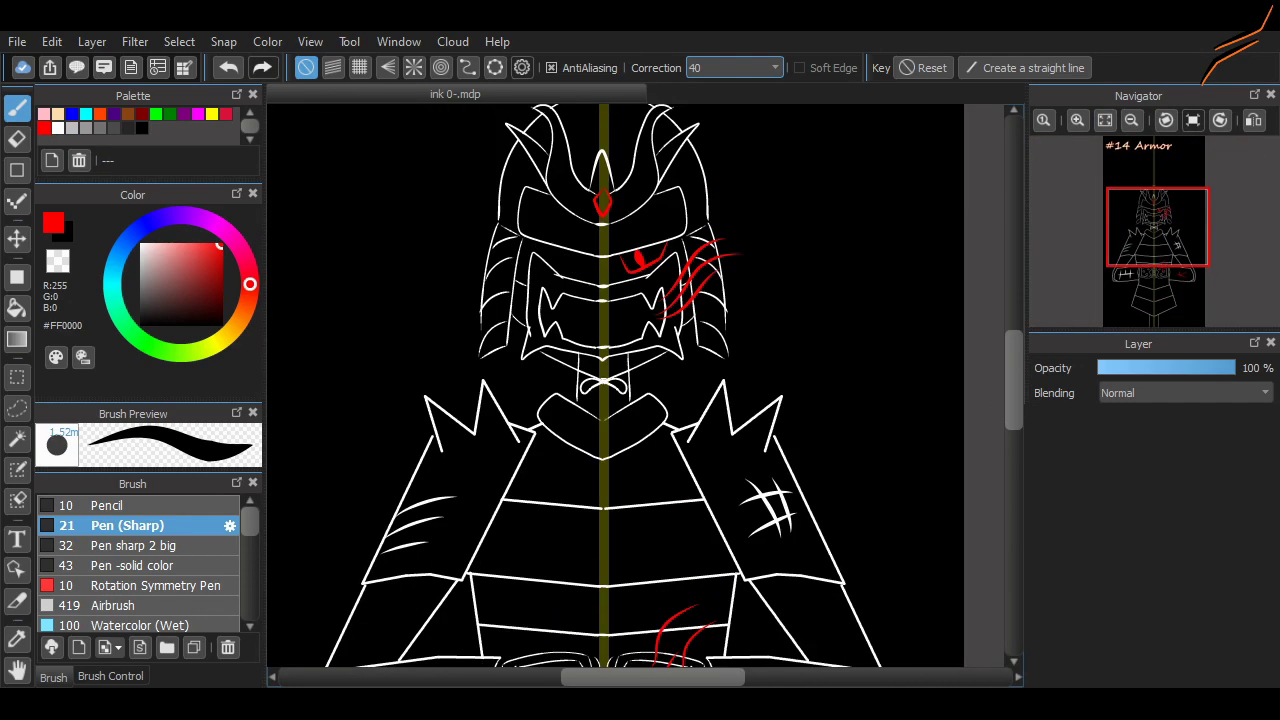
scroll(605, 300, "up", 1)
scroll(600, 490, "down", 3)
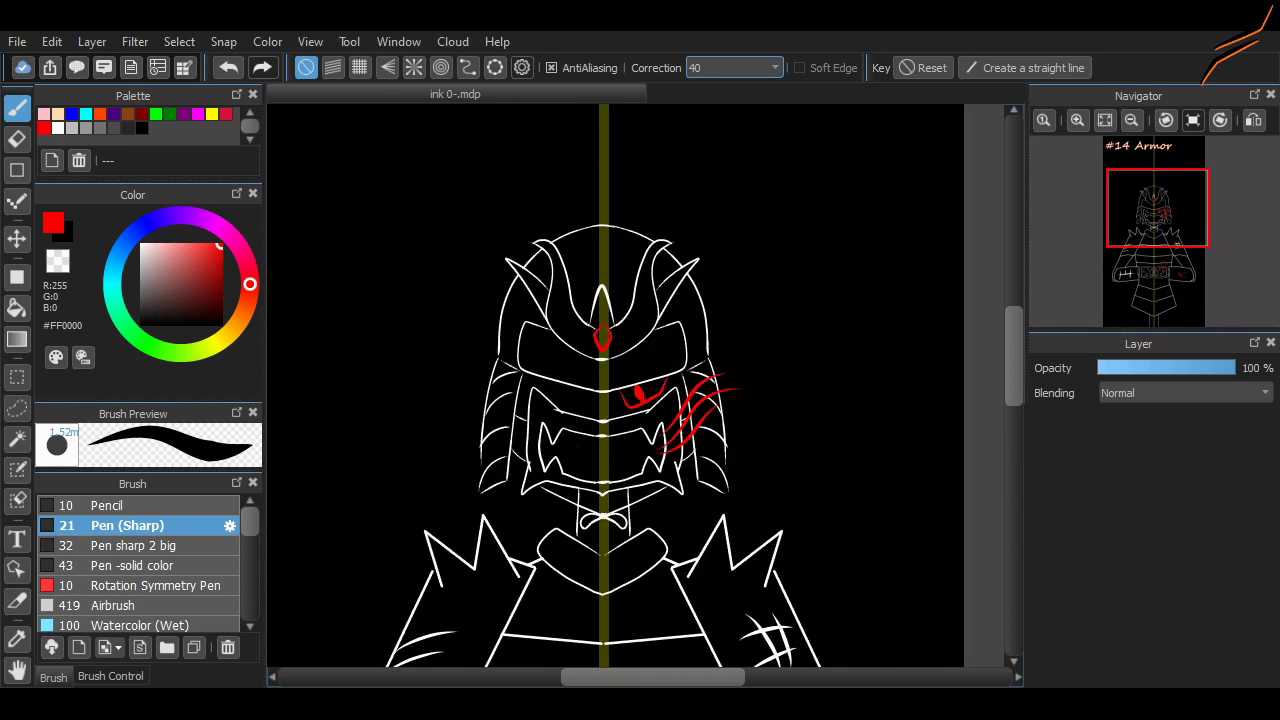
scroll(634, 496, "up", 2)
scroll(584, 318, "up", 2)
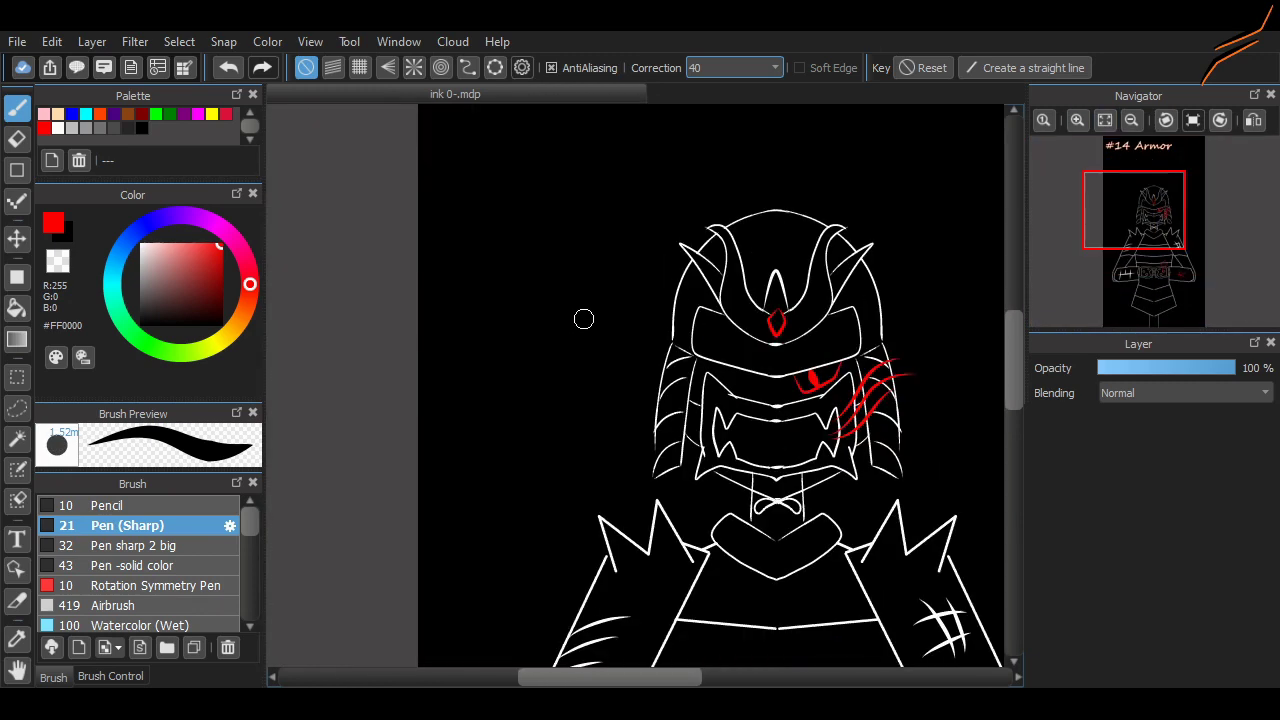
Step: Choose white (#FFFFFF) and the rectangle shape, and try out a frame in the empty area beside the helmet
left_click(58, 128)
left_click(17, 170)
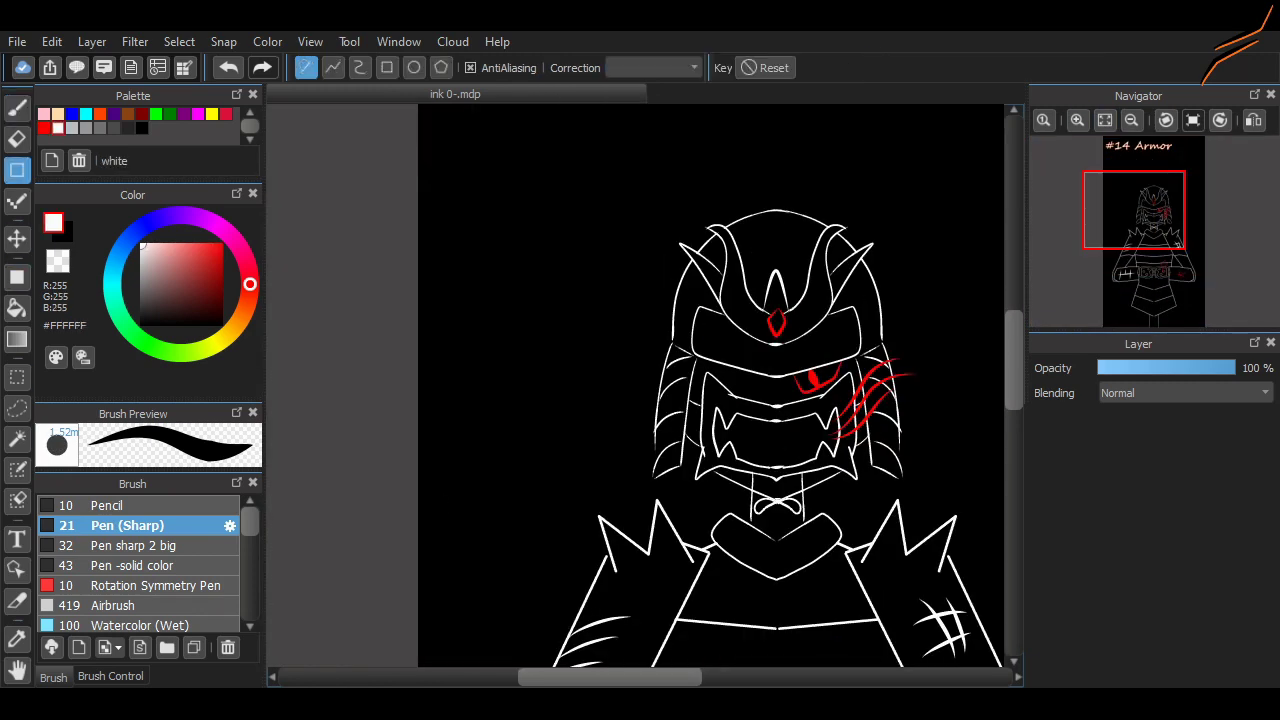
left_click(387, 67)
mouse_move(443, 186)
left_mouse_down()
mouse_move(591, 409)
mouse_move(635, 410)
left_mouse_up()
key("ctrl+z")
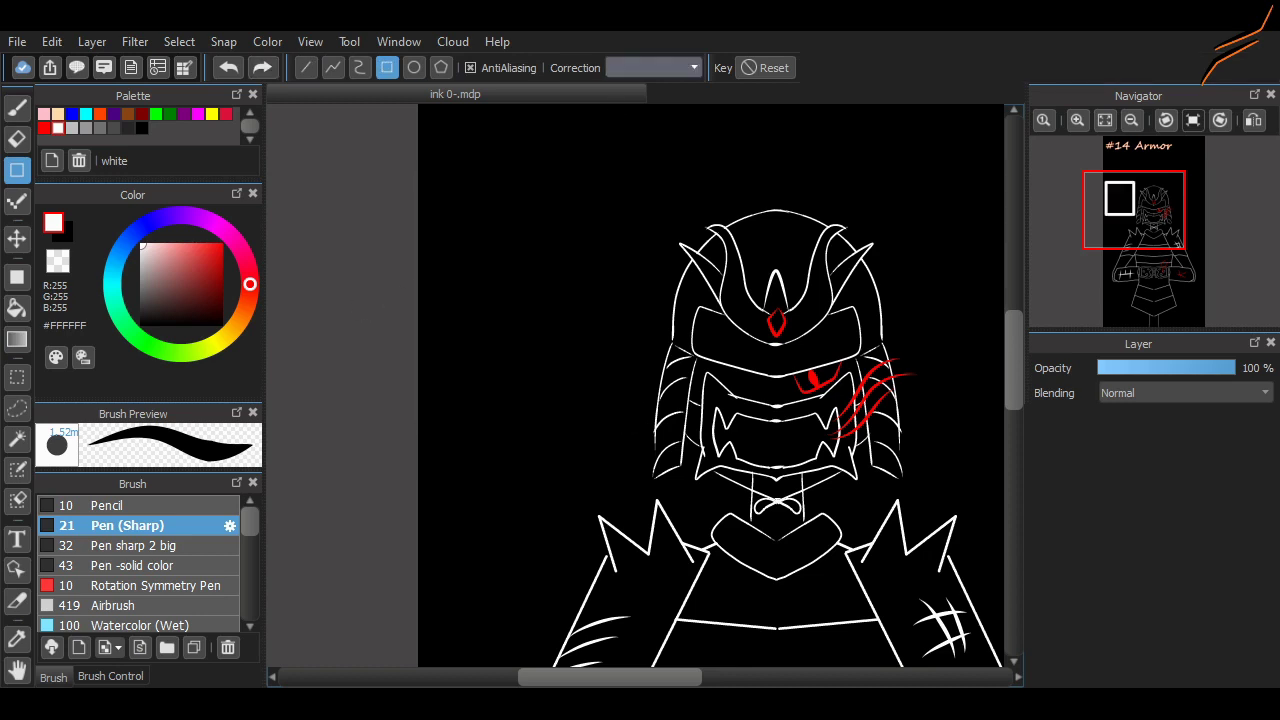
Step: Switch to the Pencil brush at size 4.4 and try out a thinner frame beside the helmet
left_click(106, 505)
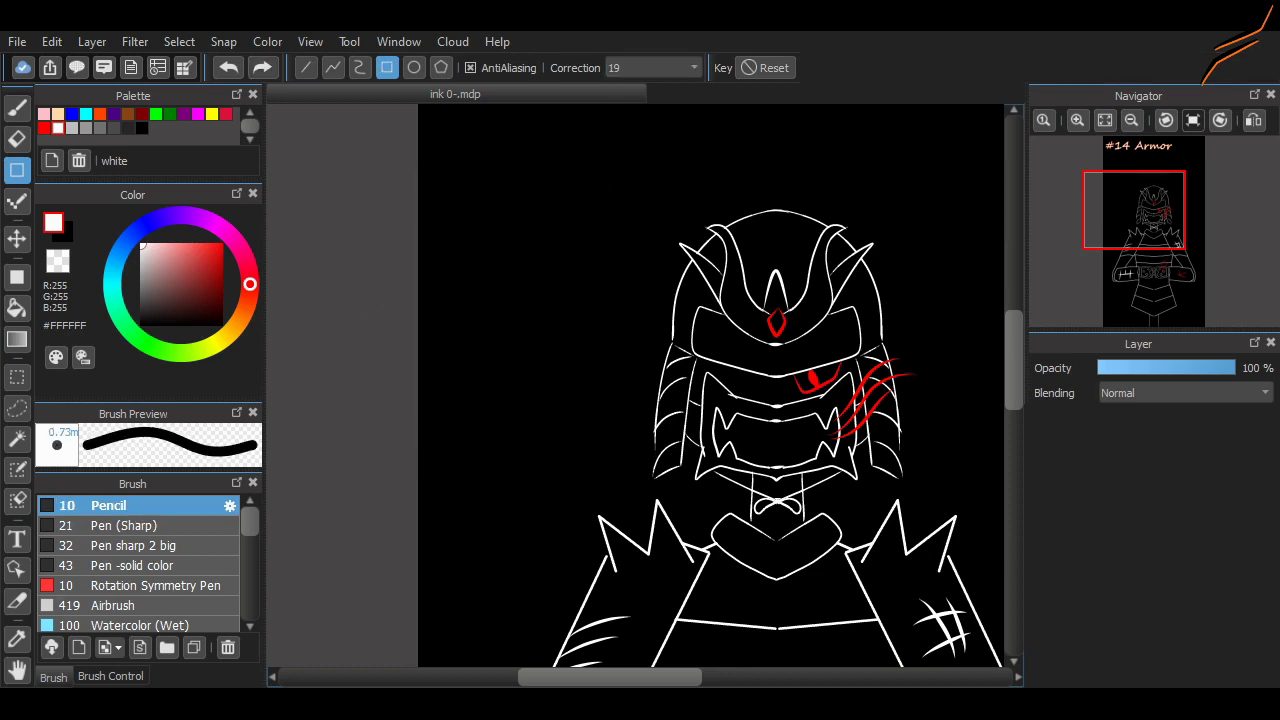
left_click(110, 676)
mouse_move(626, 169)
left_mouse_down()
mouse_move(477, 457)
mouse_move(457, 414)
mouse_move(443, 417)
left_mouse_up()
scroll(575, 321, "down", 1)
scroll(575, 321, "up", 1)
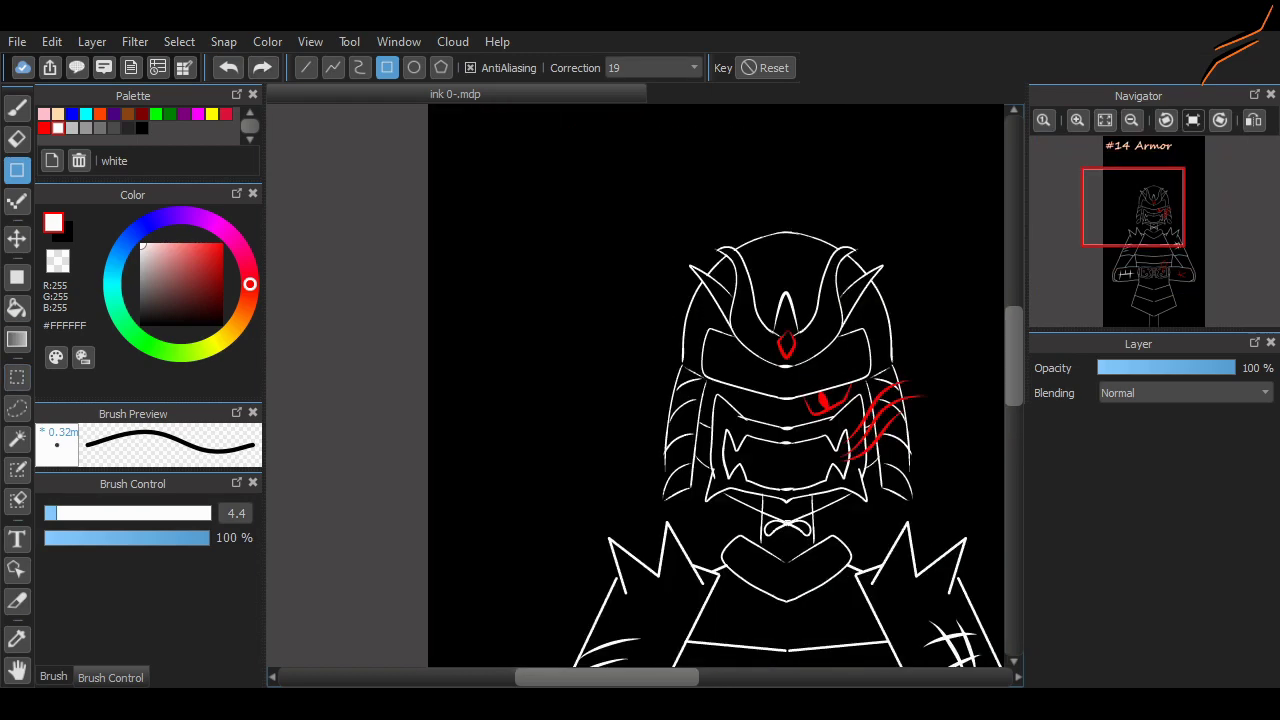
Step: Add the white text "Museum Curse Armor" on three lines in the empty area beside the helmet
key("t")
scroll(591, 617, "down", 1)
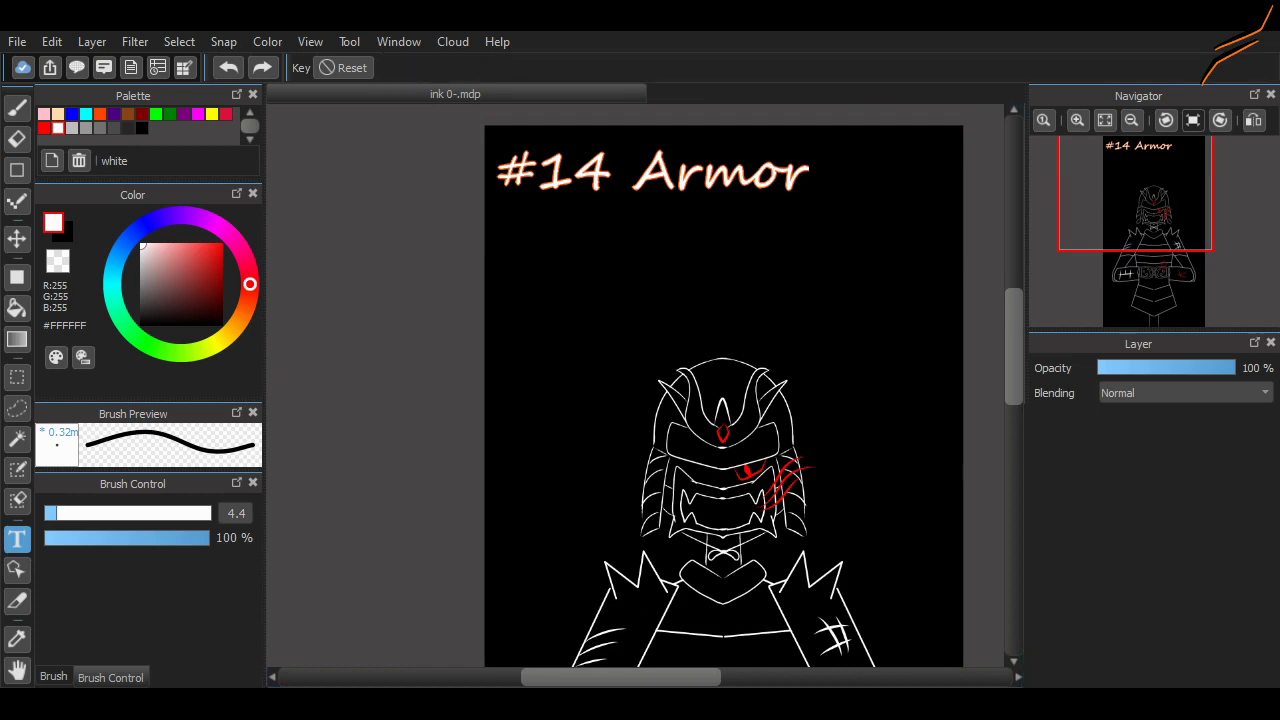
type("museum")
key("Return")
type("Curse")
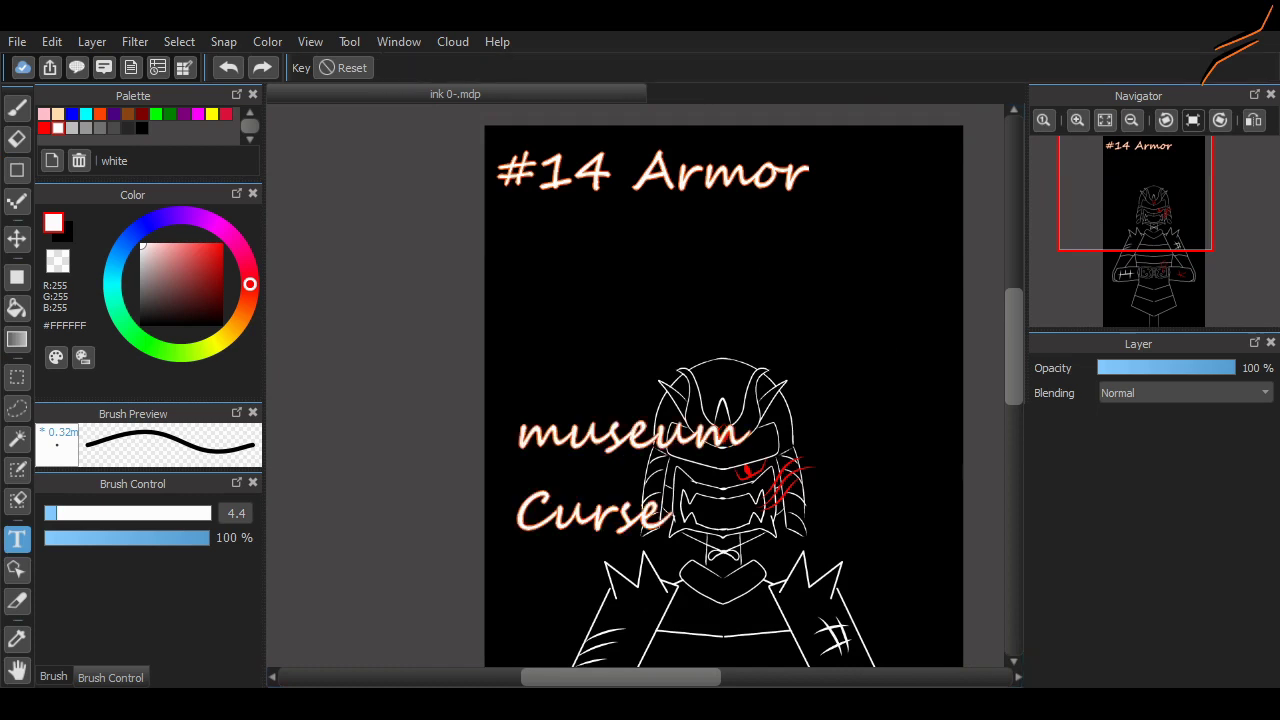
key("Return")
type("Armor")
type("M")
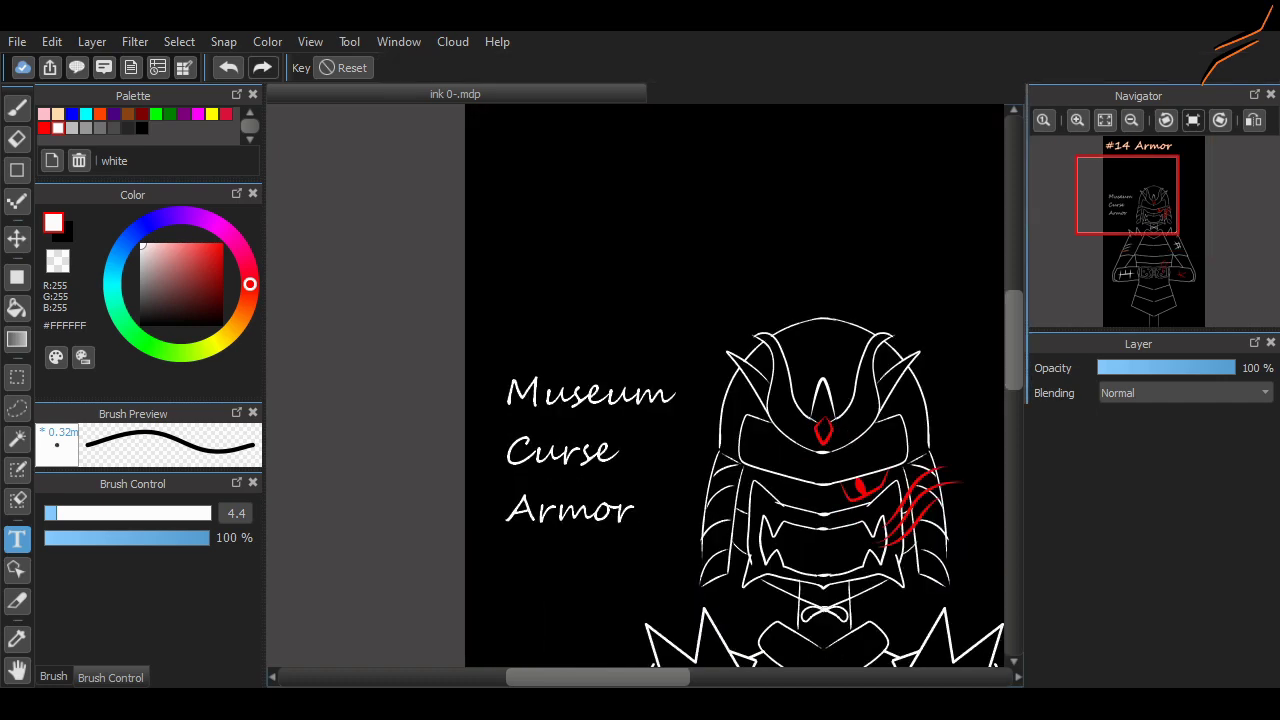
Step: Try to enclose the three-line text in a white rectangular frame
scroll(735, 385, "down", 3)
left_click(16, 170)
left_click_drag(486, 245, 690, 430)
scroll(735, 385, "down", 5)
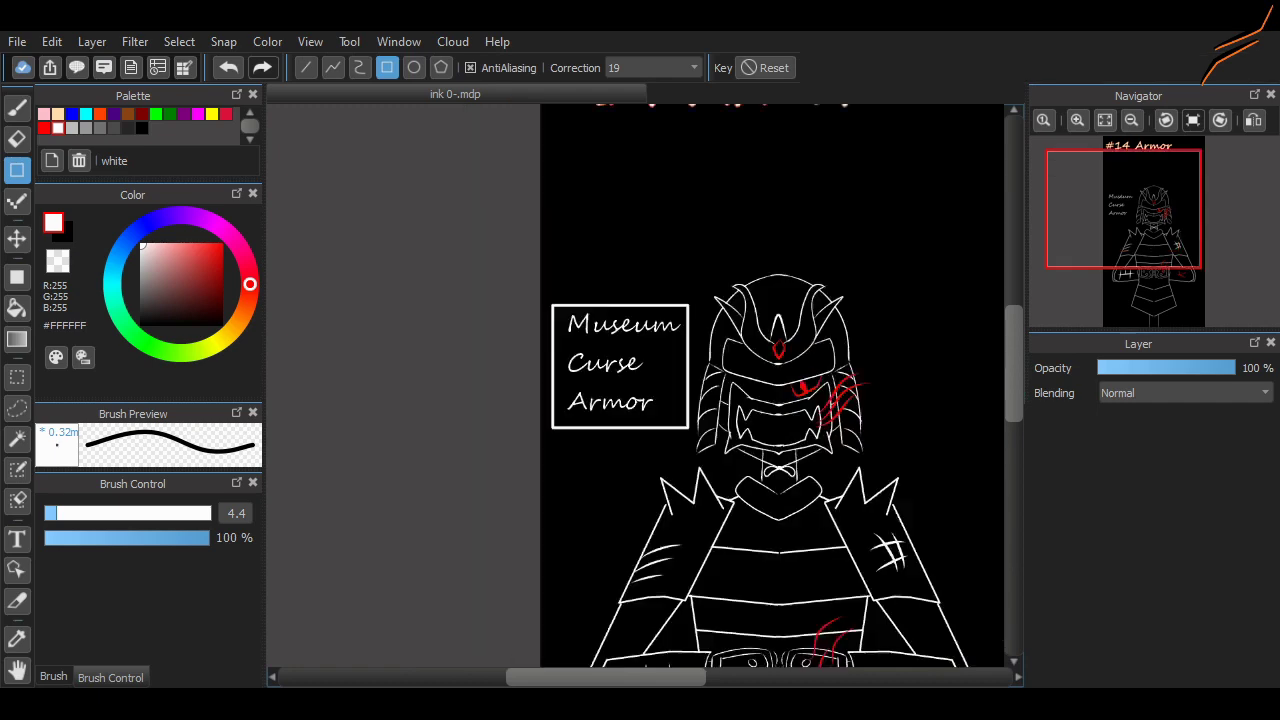
scroll(649, 385, "up", 3)
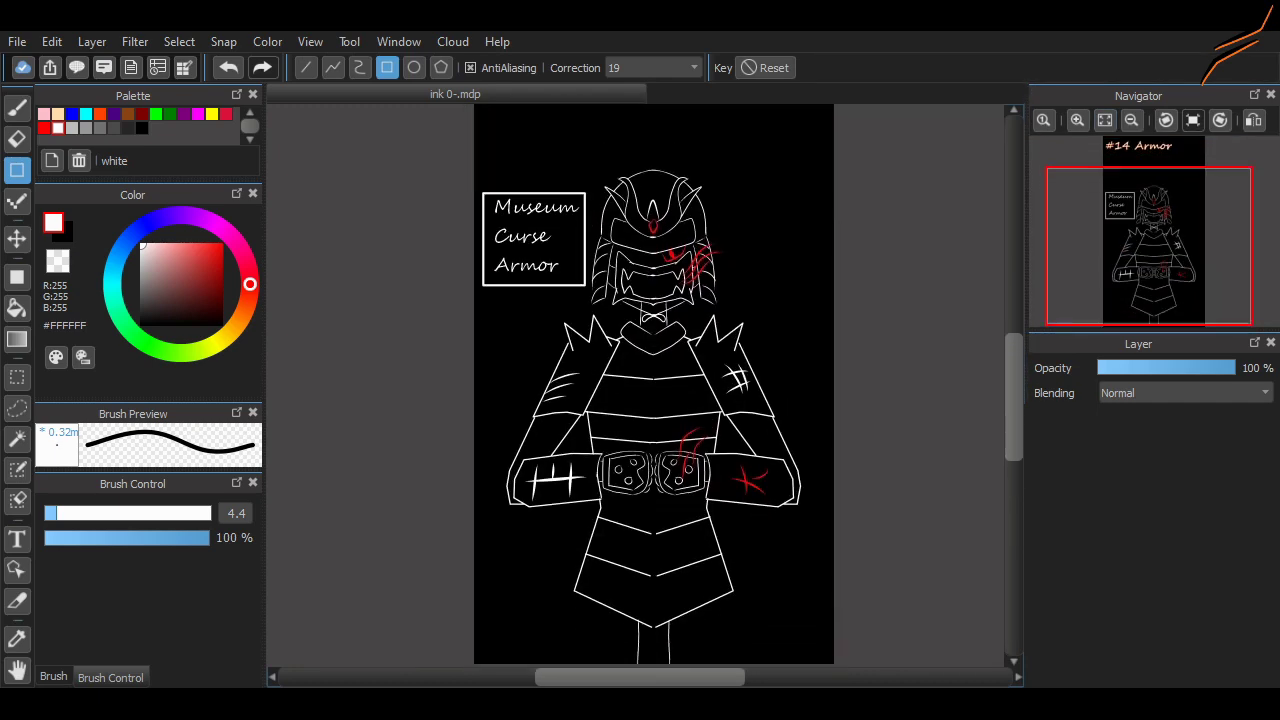
key("ctrl+z")
Step: Move the text block up beside the helmet and change its second line to "Curse Fire"
key("v")
left_click_drag(515, 335, 511, 285)
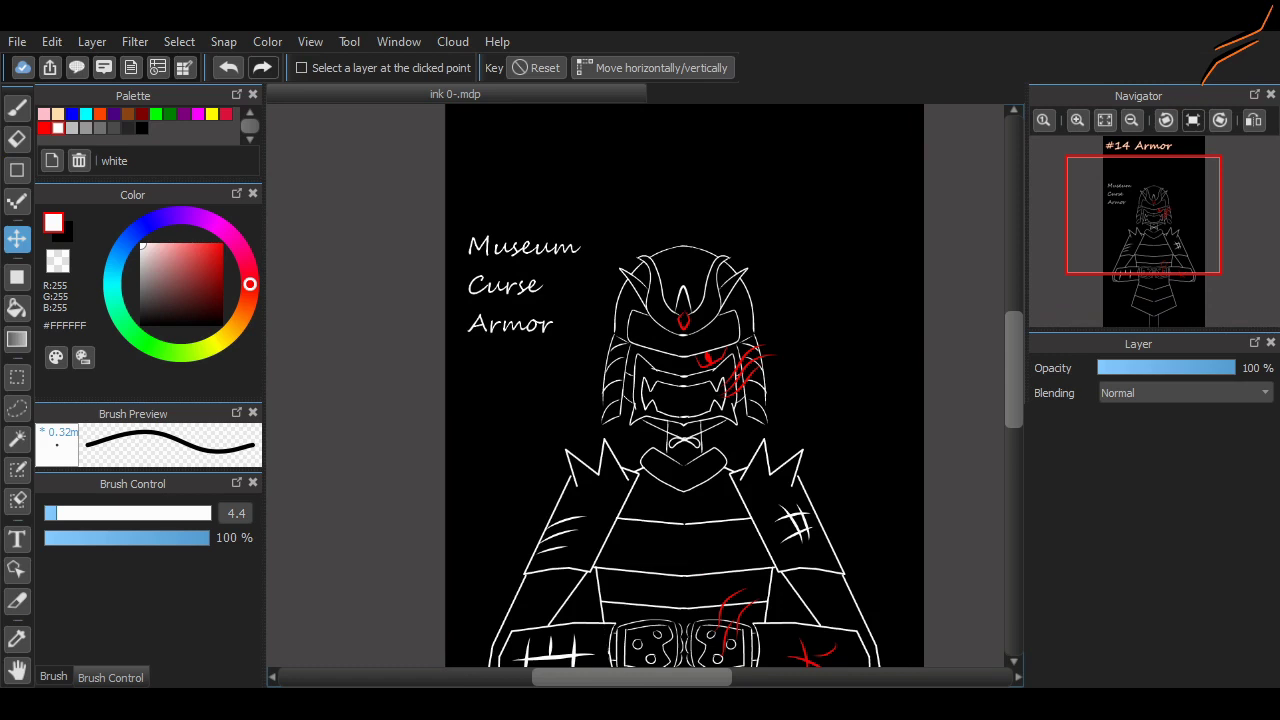
key("ctrl+z")
scroll(495, 240, "up", 2)
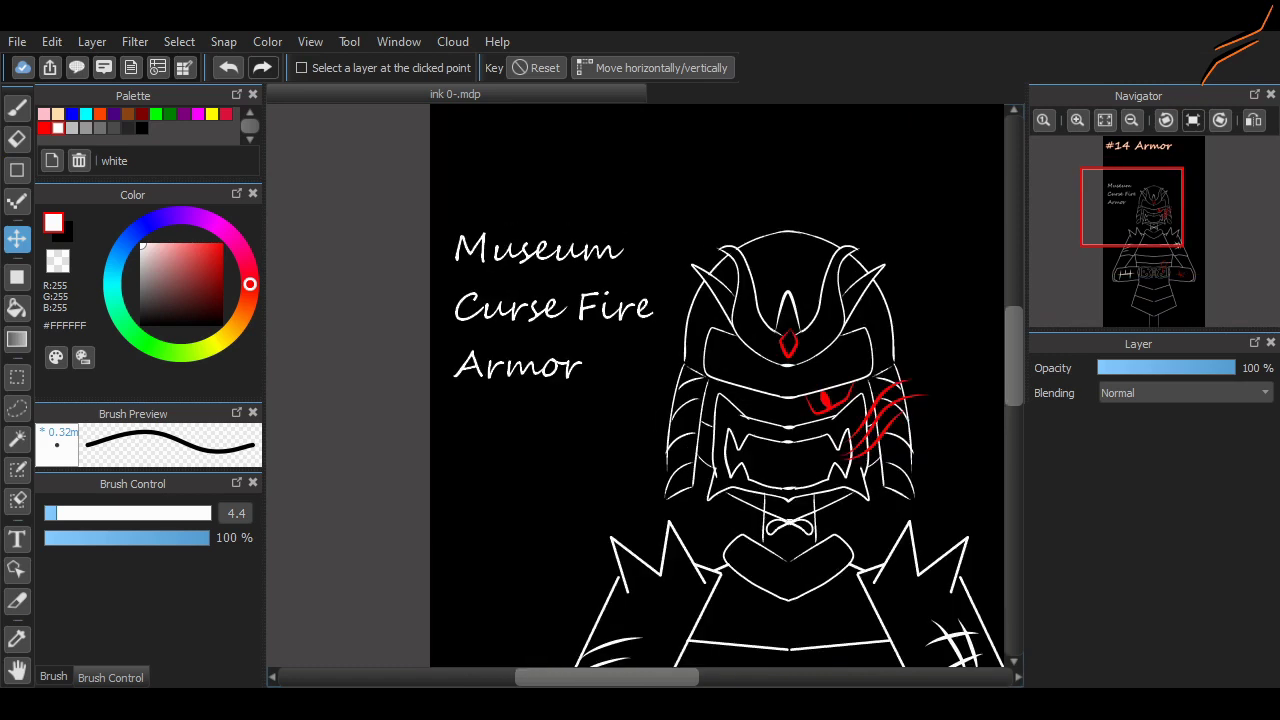
Step: Draw a white rectangular frame around the "Museum Curse Fire Armor" text, reaching the canvas edge
key("u")
left_click_drag(426, 216, 666, 392)
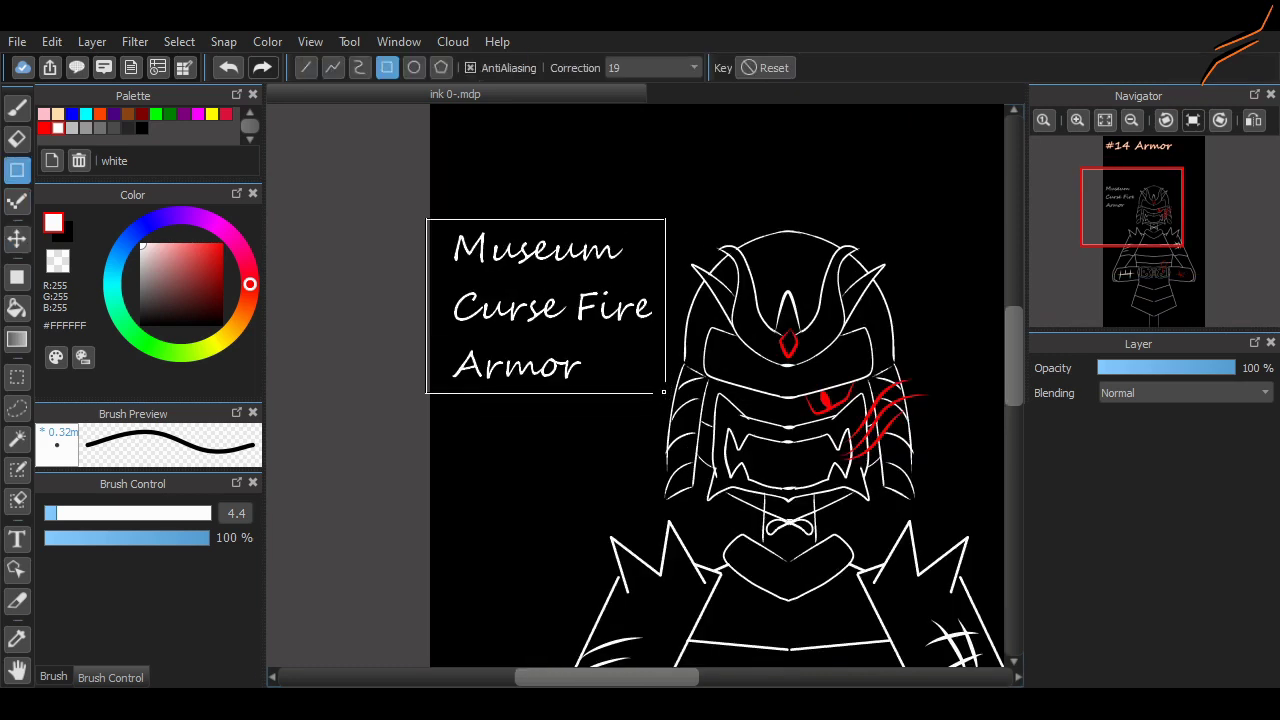
scroll(555, 322, "down", 3)
scroll(550, 320, "up", 2)
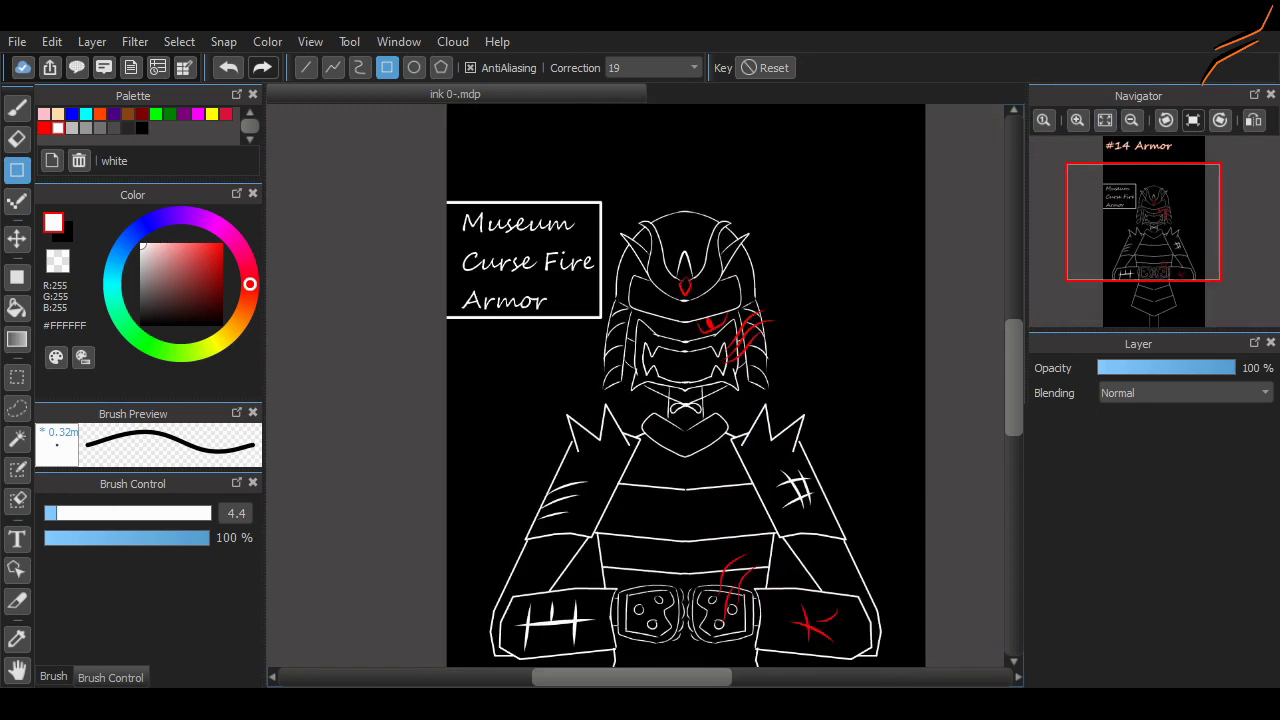
Step: Replace the Dune artwork in the 1 thumnails.mdp document with the armor drawing, scaled and positioned to show the helmet and framed sign
scroll(686, 385, "up", 2)
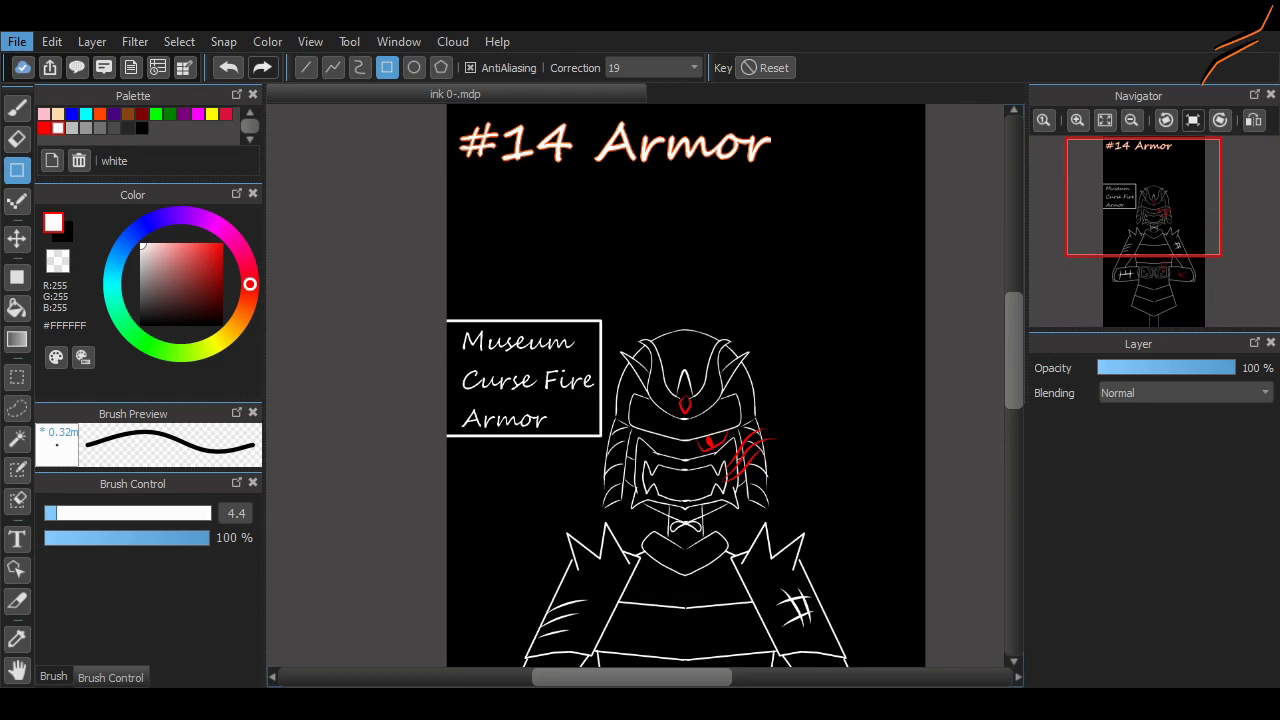
key("ctrl+Tab")
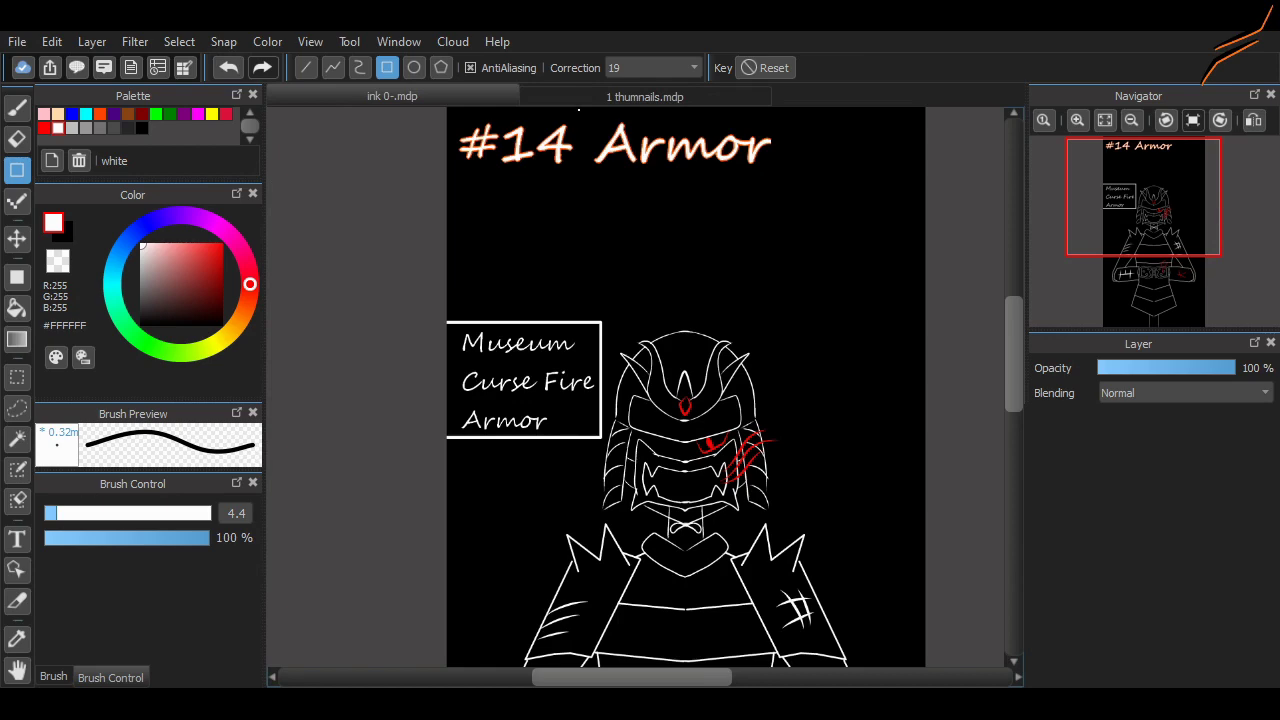
key("ctrl+Tab")
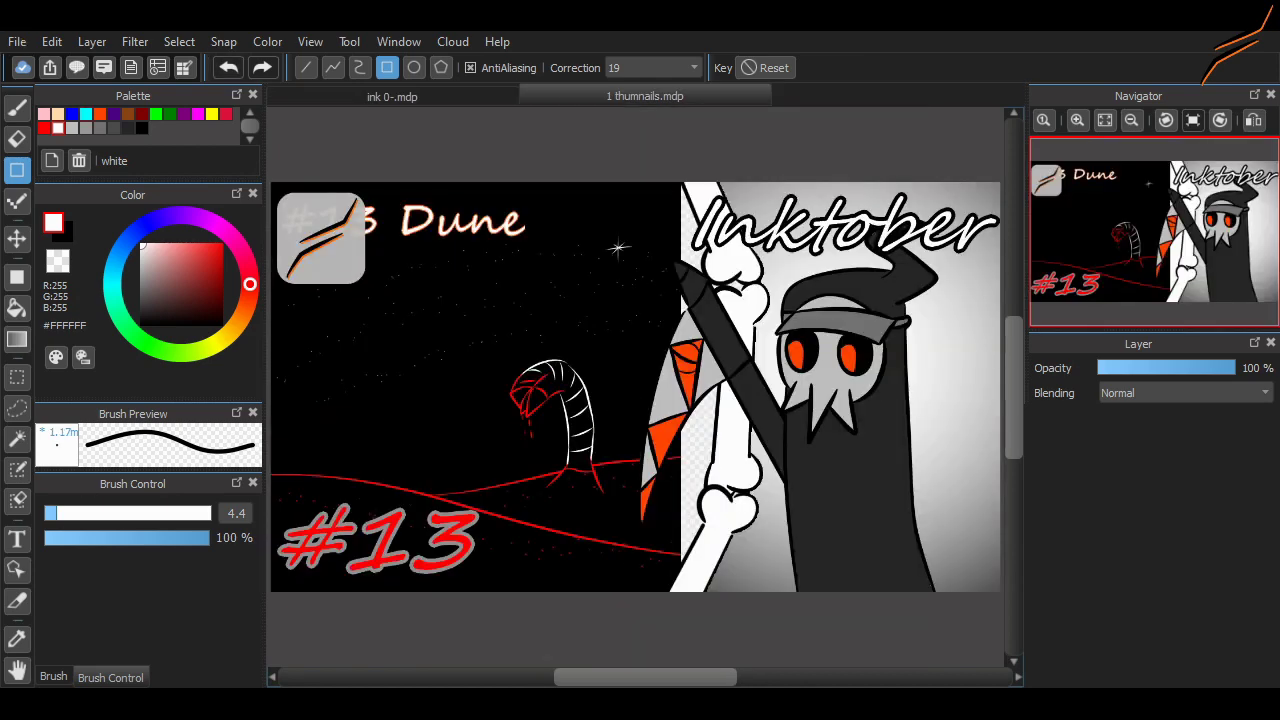
key("ctrl+Tab")
key("ctrl+t")
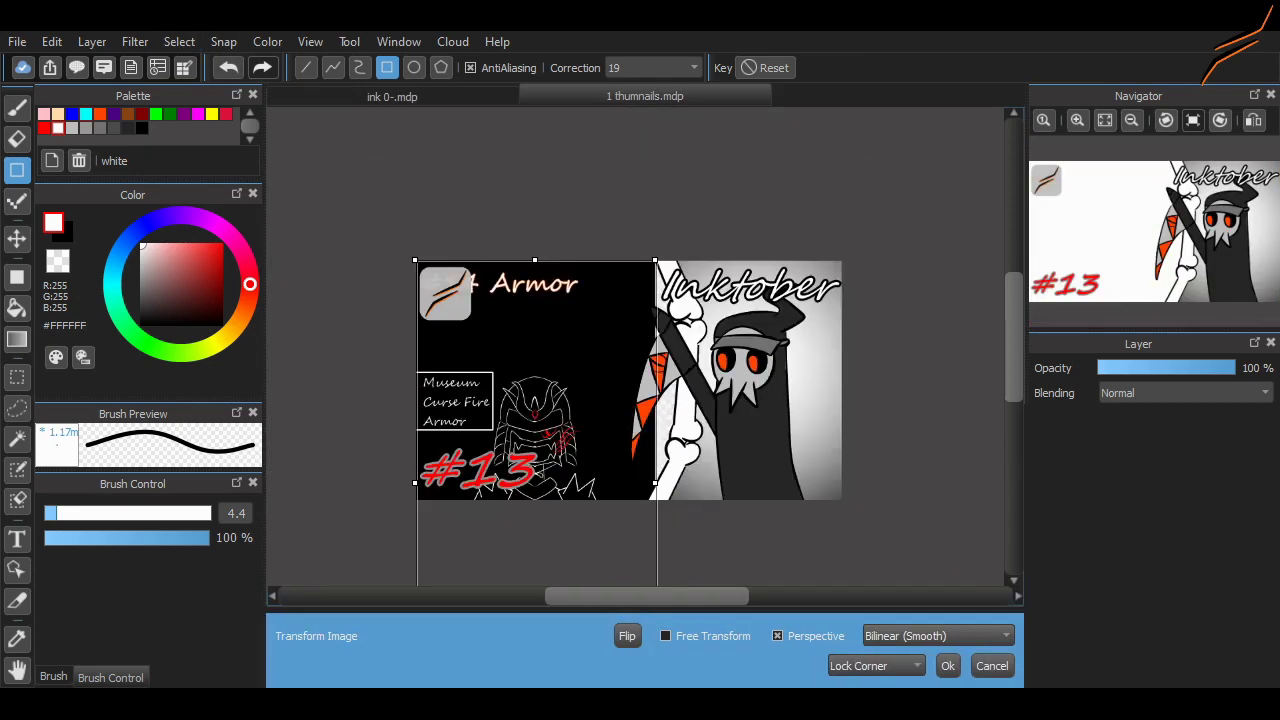
key("Return")
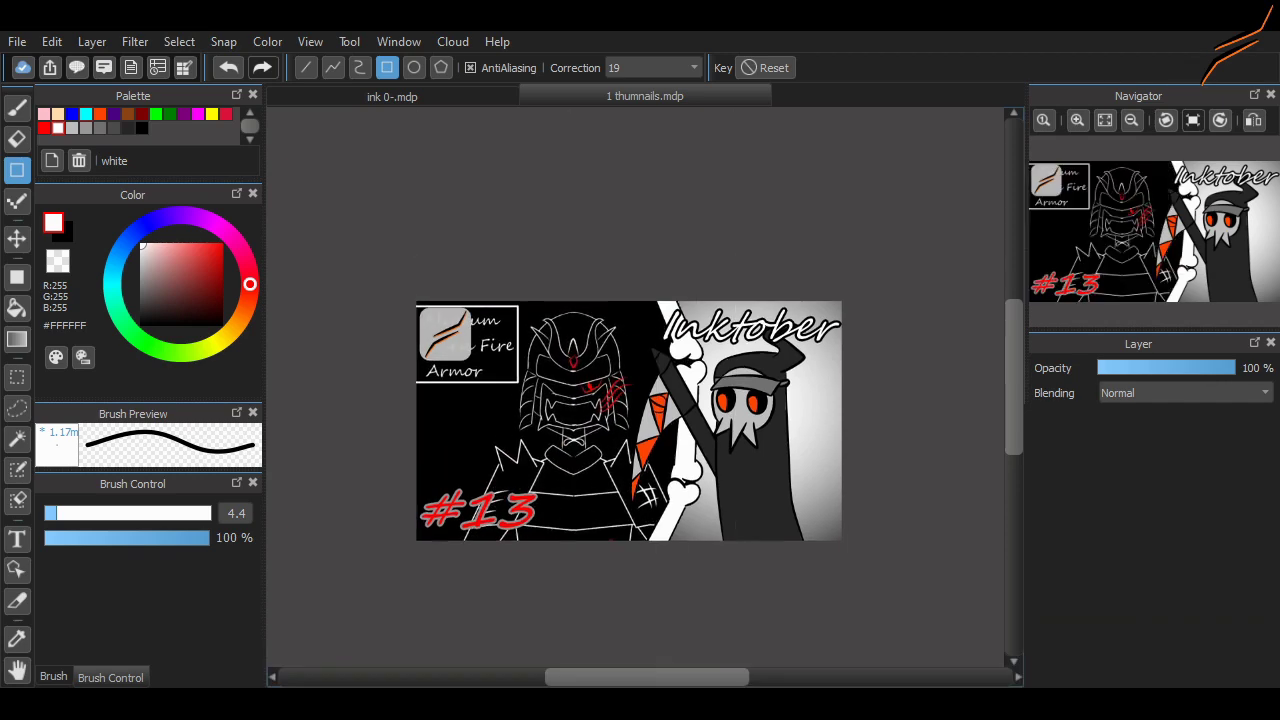
Step: Change the thumbnail's large red episode number to "#14"
key("ctrl+Tab")
scroll(698, 366, "up", 2)
key("alt")
key("alt")
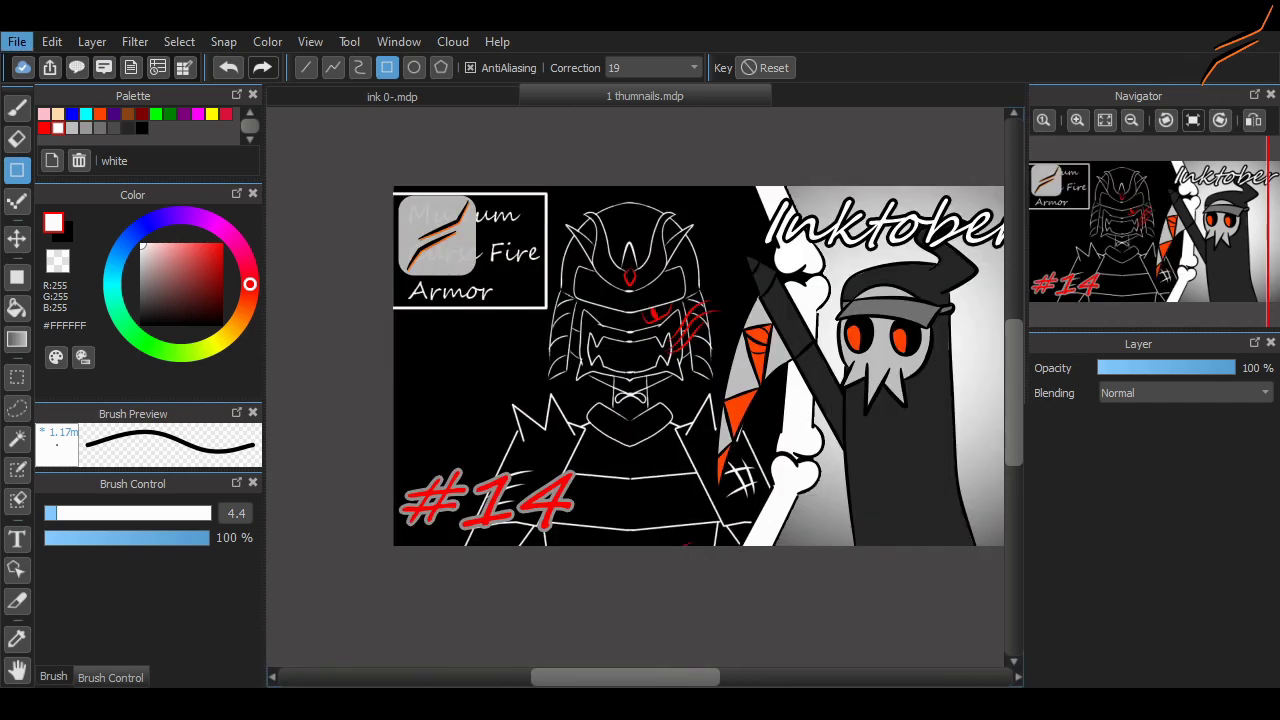
key("alt")
key("ctrl+Tab")
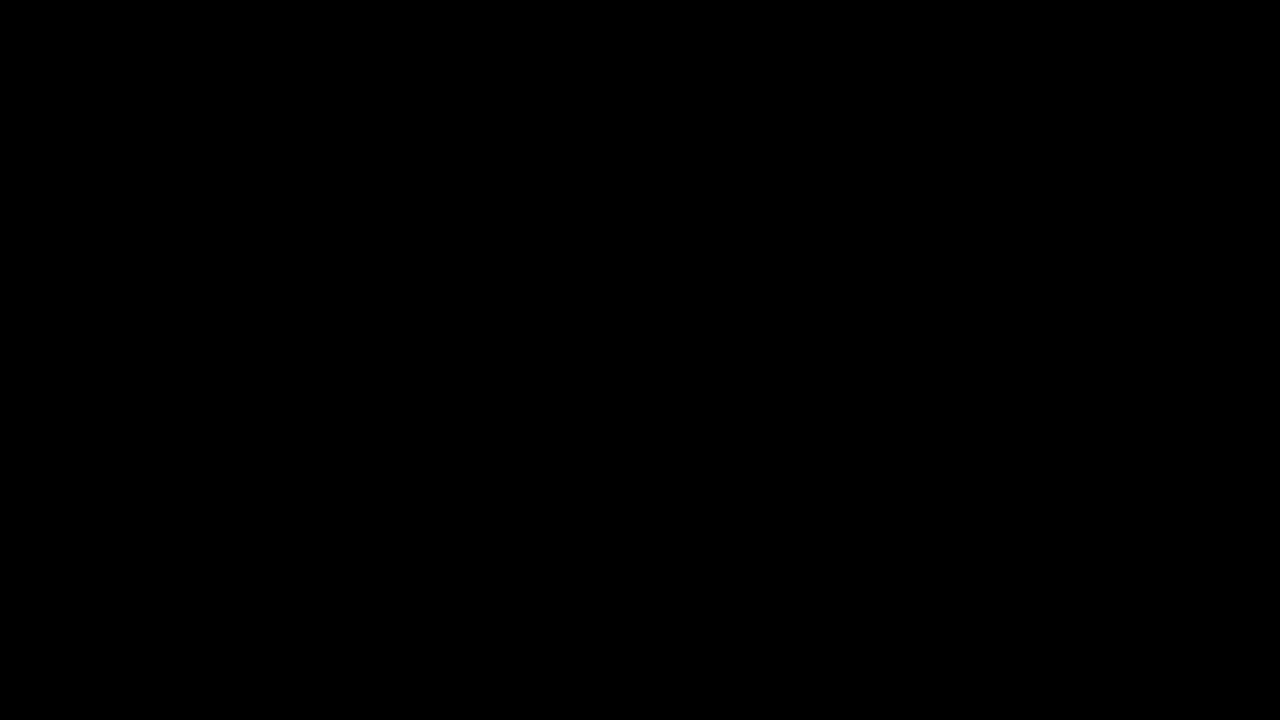